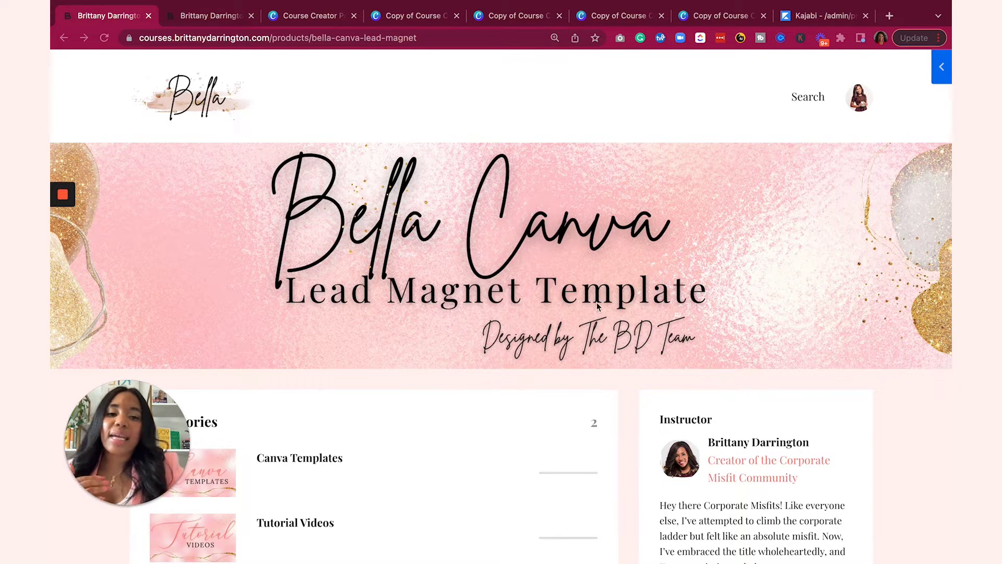
# - Look over the Bella Canva Lead Magnet Template course portal, including its banner, categories and sidebar
pyautogui.scroll(-8, 597, 302)
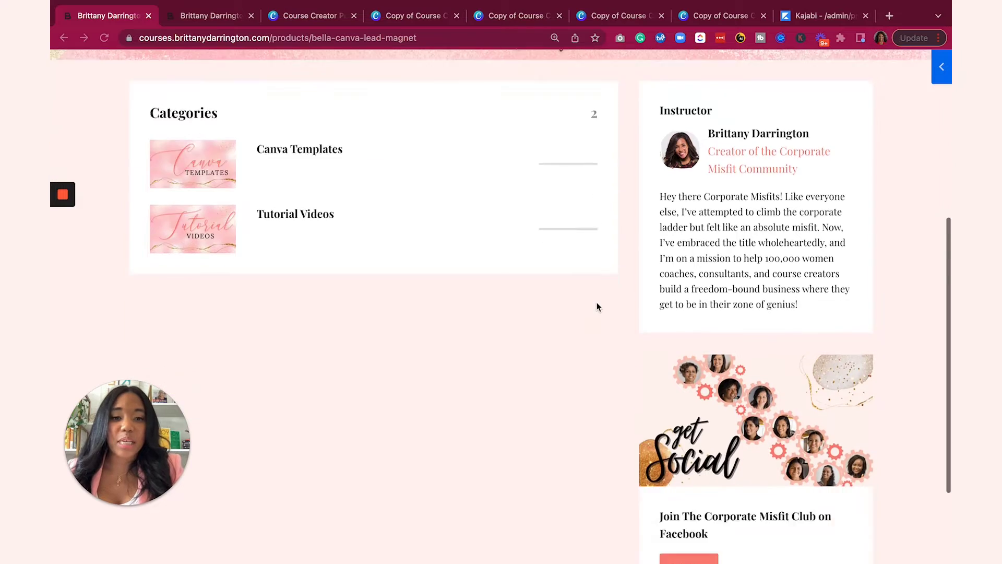
pyautogui.scroll(7, 597, 302)
pyautogui.scroll(2, 597, 303)
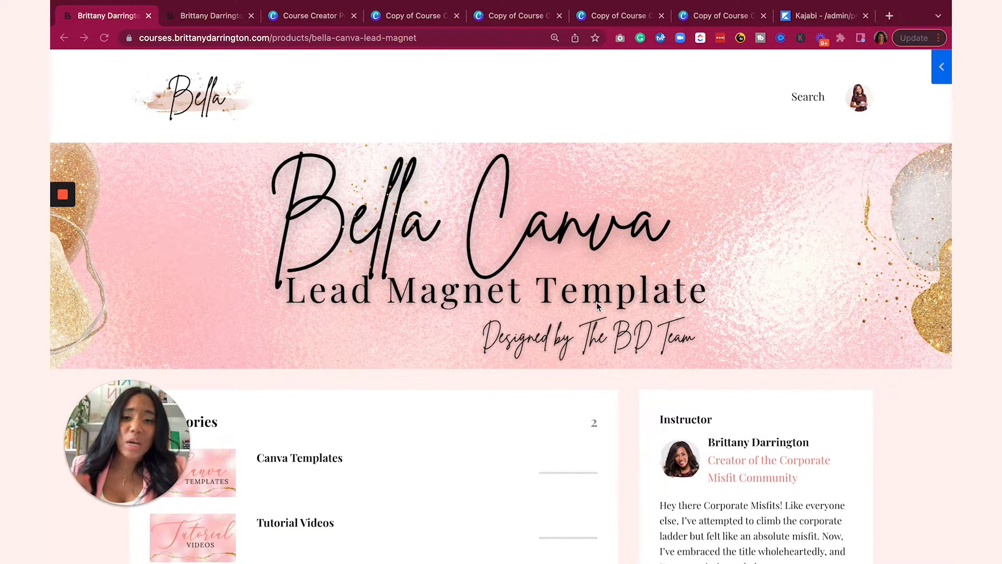
# - Browse the Course Creator Pro portal from its welcome video through the topic tiles, and return to the Bella portal
pyautogui.click(217, 16)
pyautogui.scroll(10, 284, 230)
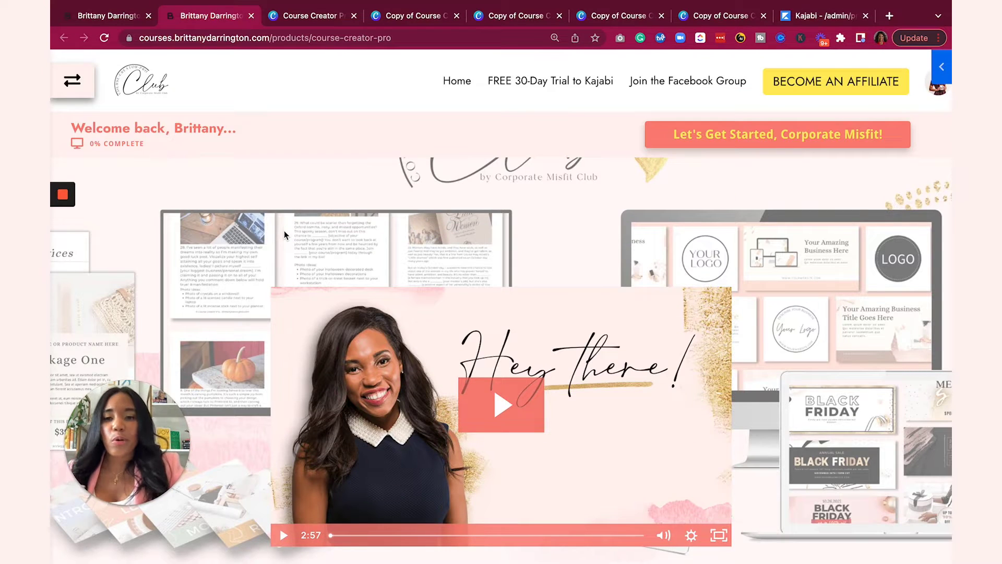
pyautogui.scroll(-20, 284, 230)
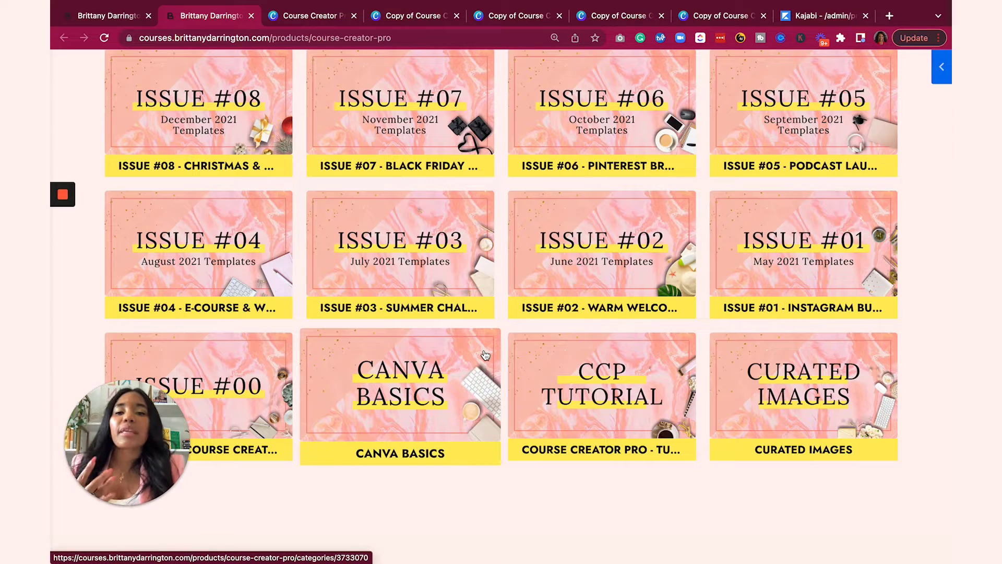
pyautogui.scroll(5, 485, 355)
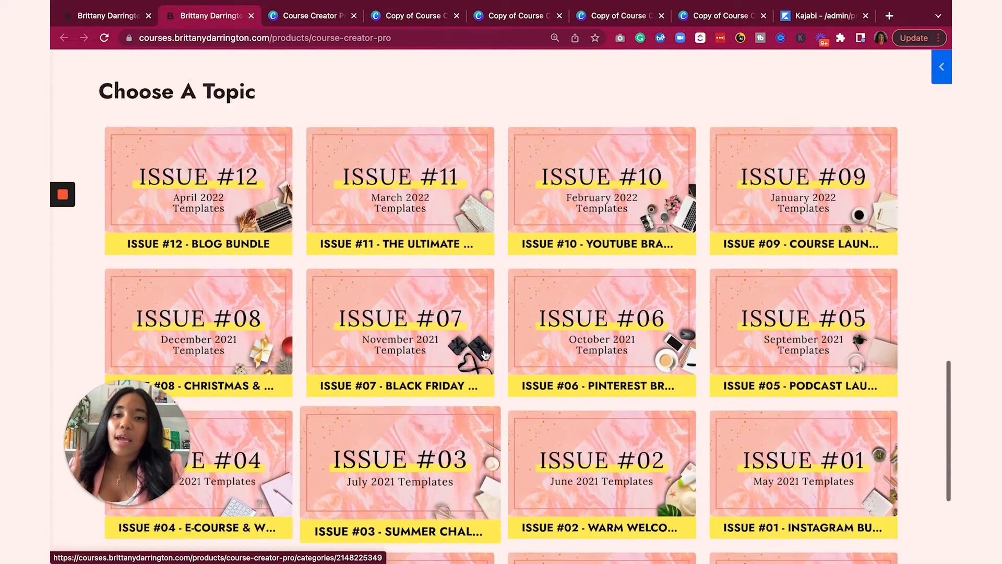
pyautogui.scroll(2, 485, 354)
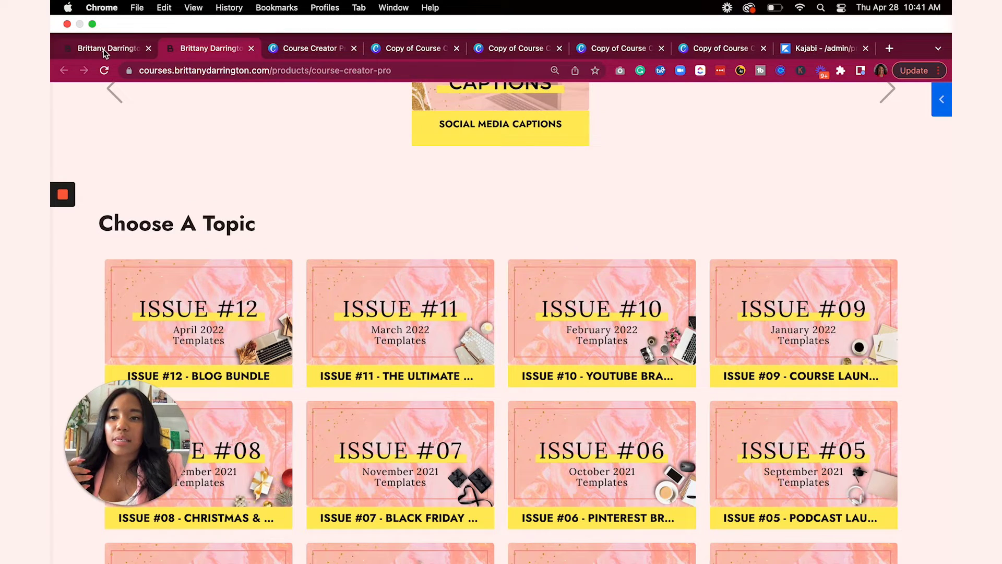
pyautogui.click(105, 50)
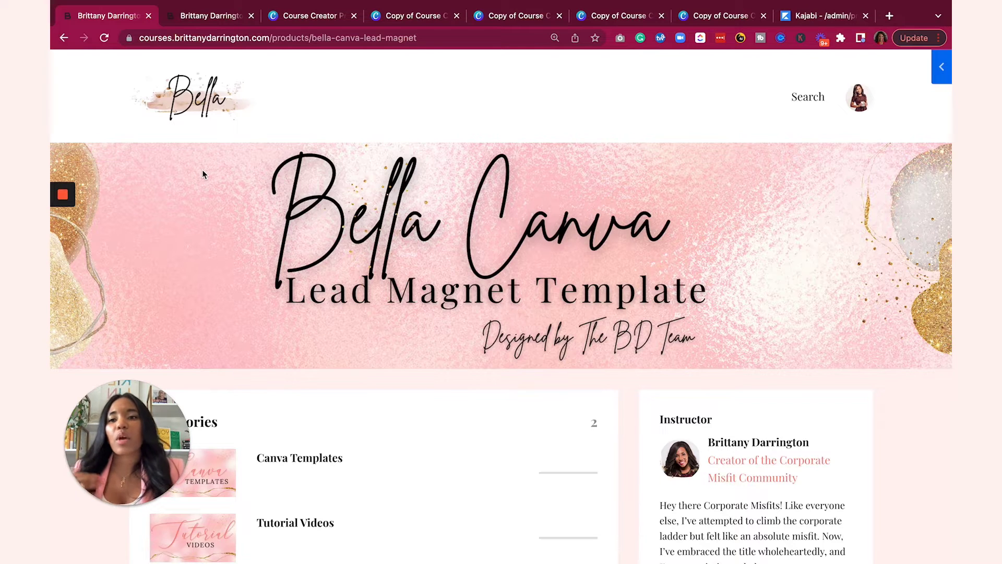
# - Switch to Kajabi and install the Premier theme for the Challenge - Designing Portal course
pyautogui.click(808, 18)
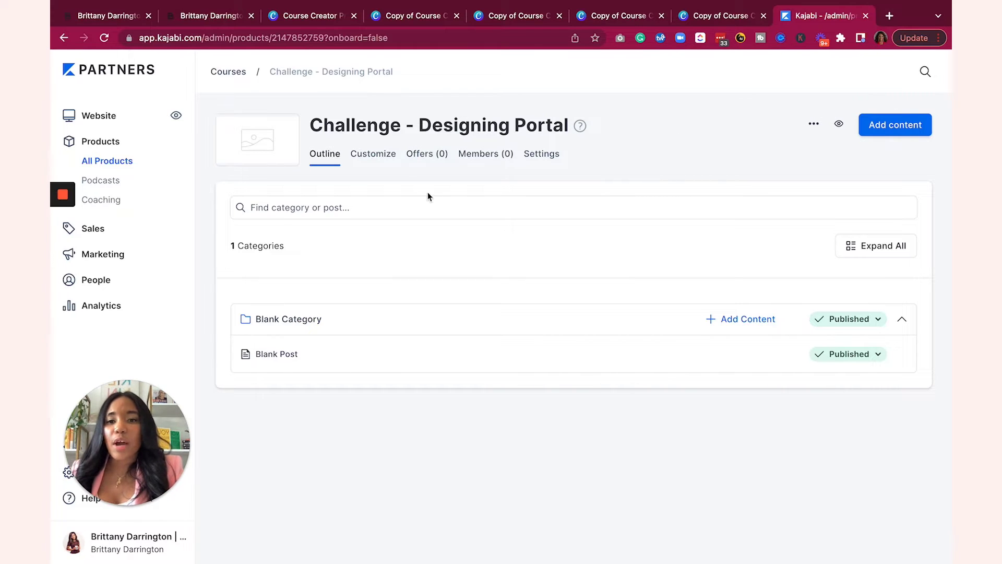
pyautogui.click(377, 157)
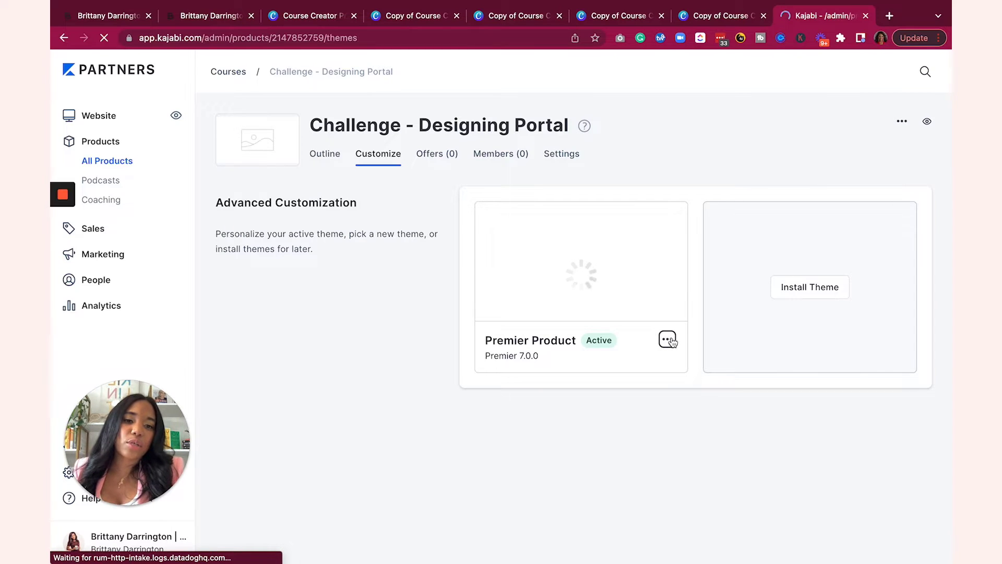
pyautogui.click(804, 295)
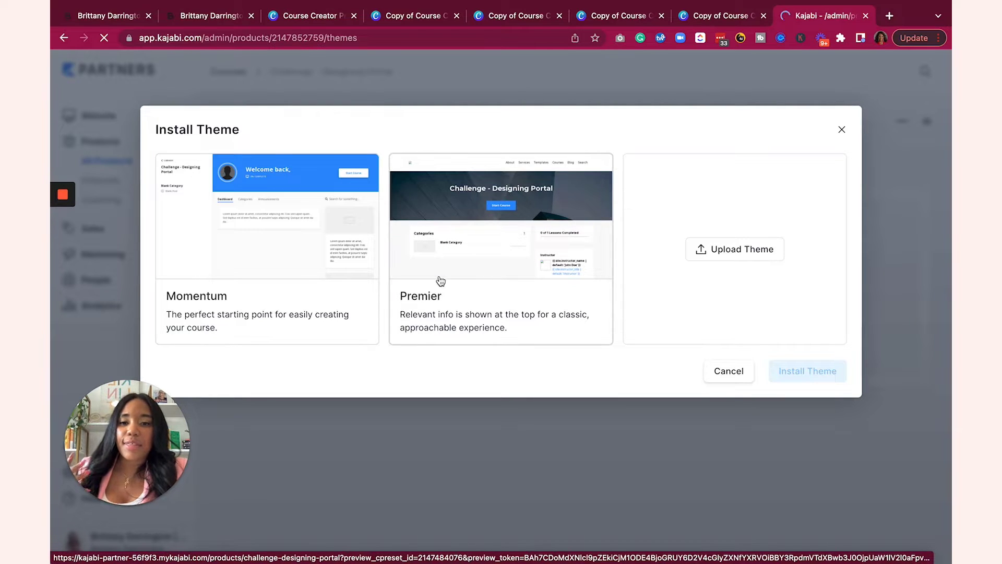
pyautogui.moveTo(438, 277)
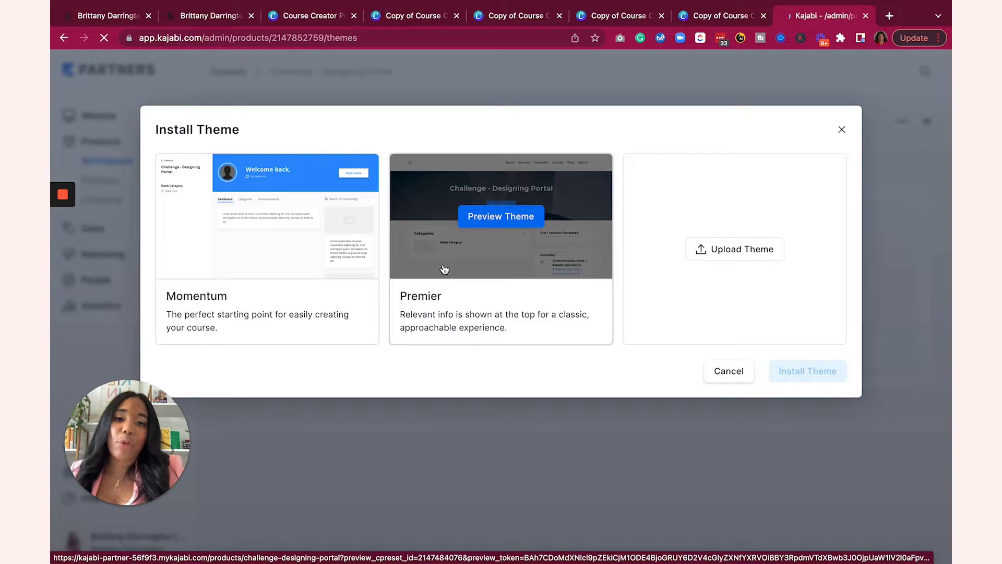
pyautogui.click(505, 257)
pyautogui.click(807, 370)
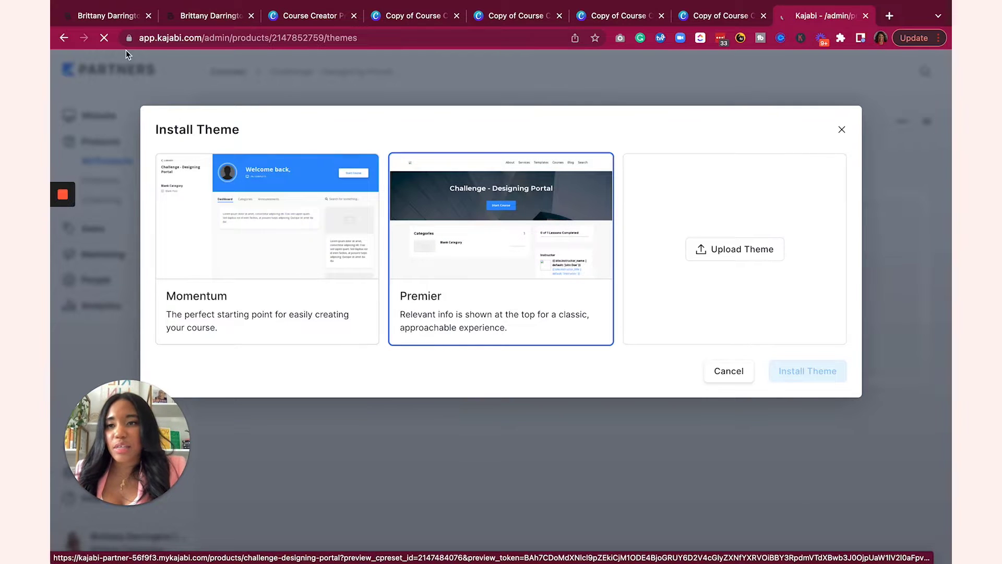
# - Compare the layouts of the Bella and Course Creator Pro portals while the theme installs
pyautogui.click(100, 16)
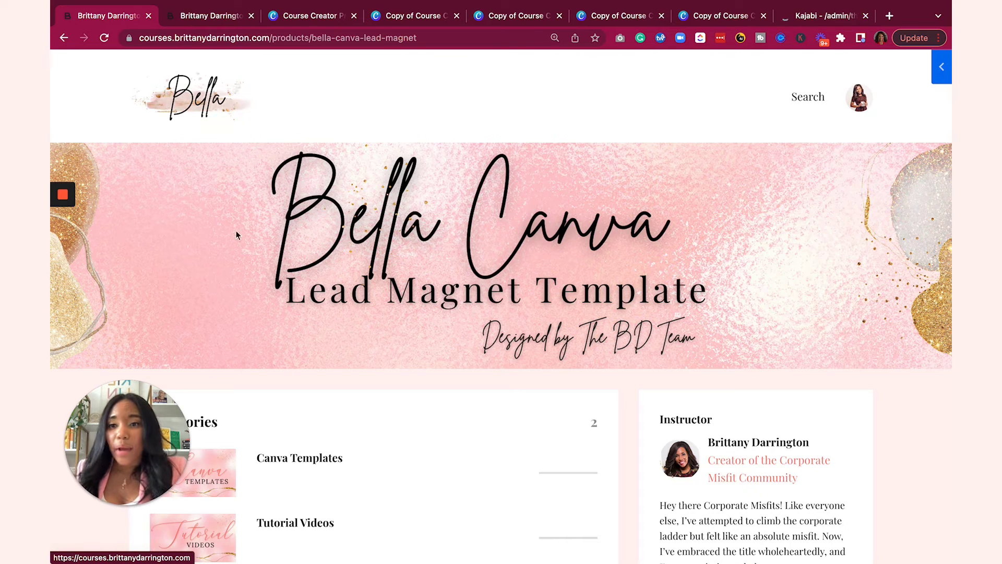
pyautogui.scroll(-5, 305, 254)
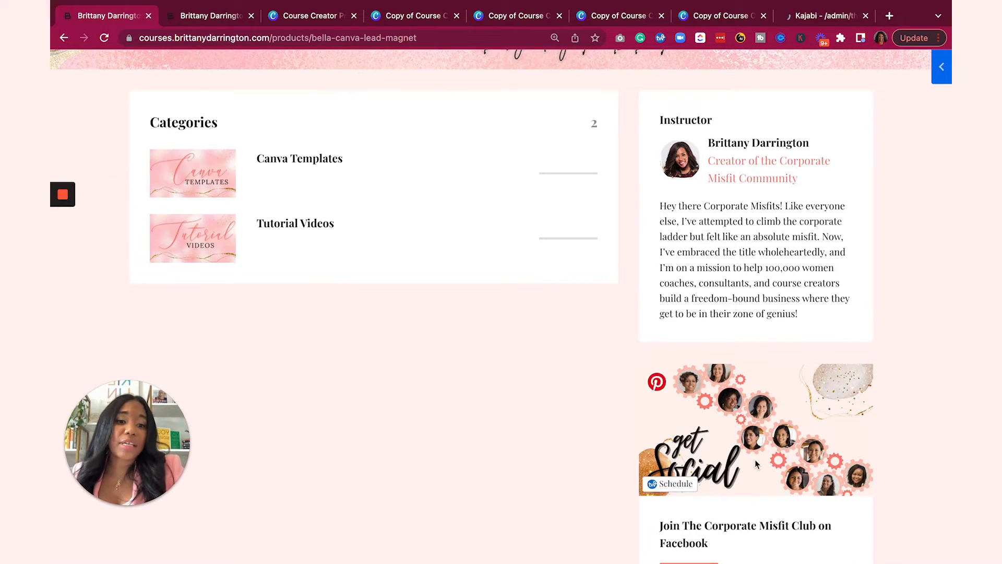
pyautogui.scroll(-3, 750, 446)
pyautogui.scroll(10, 750, 418)
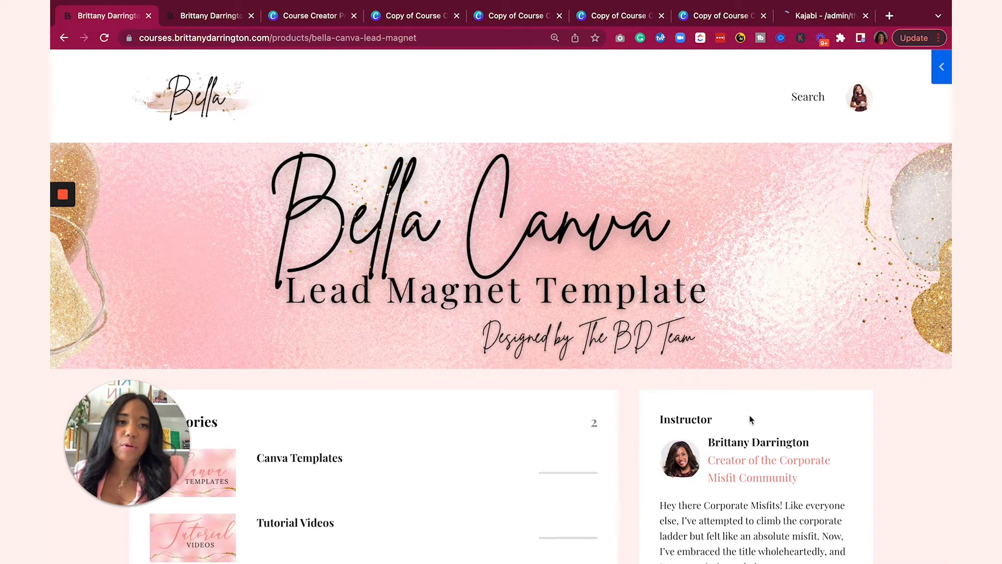
pyautogui.hotkey('ctrl', 'Tab')
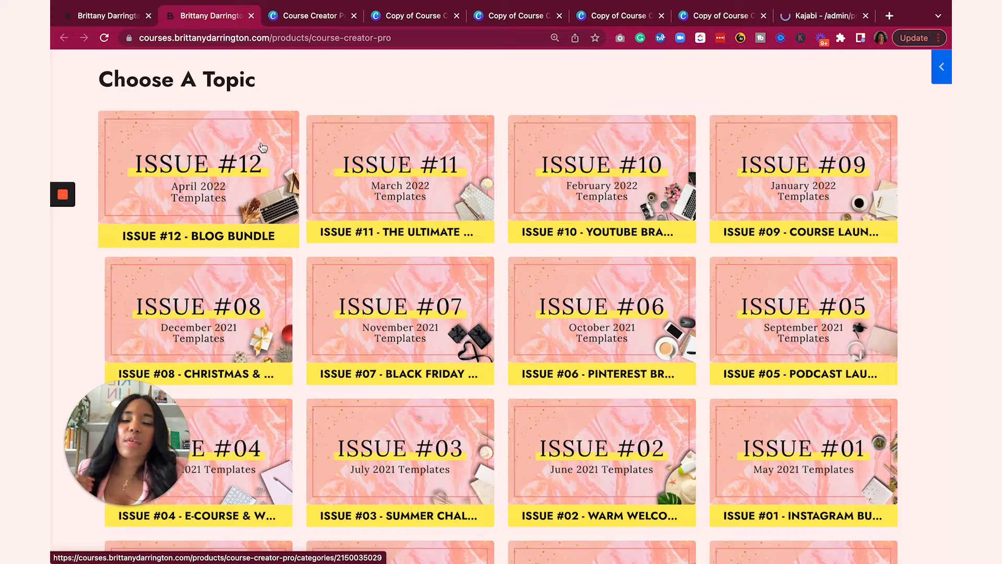
pyautogui.scroll(10, 83, 105)
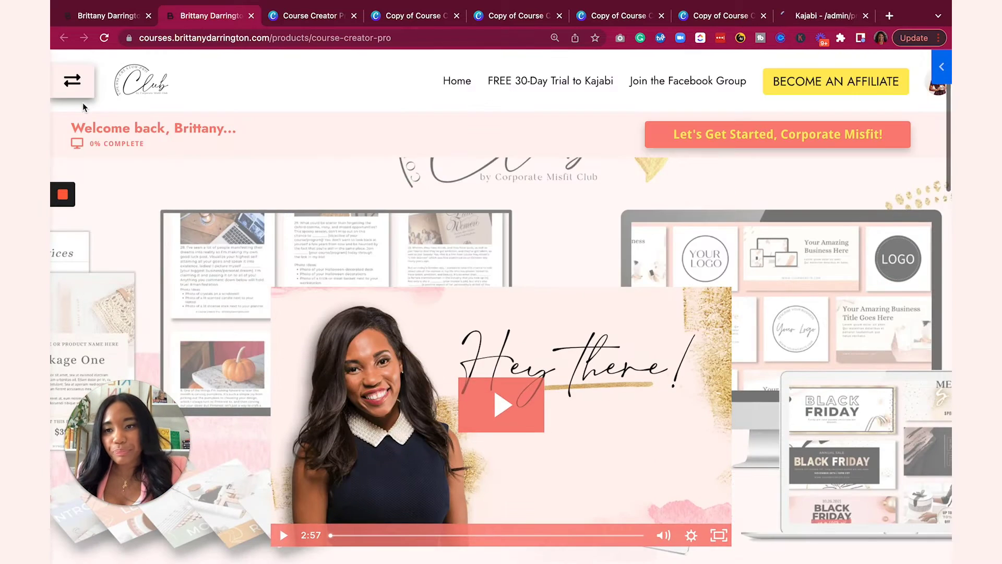
pyautogui.click(66, 79)
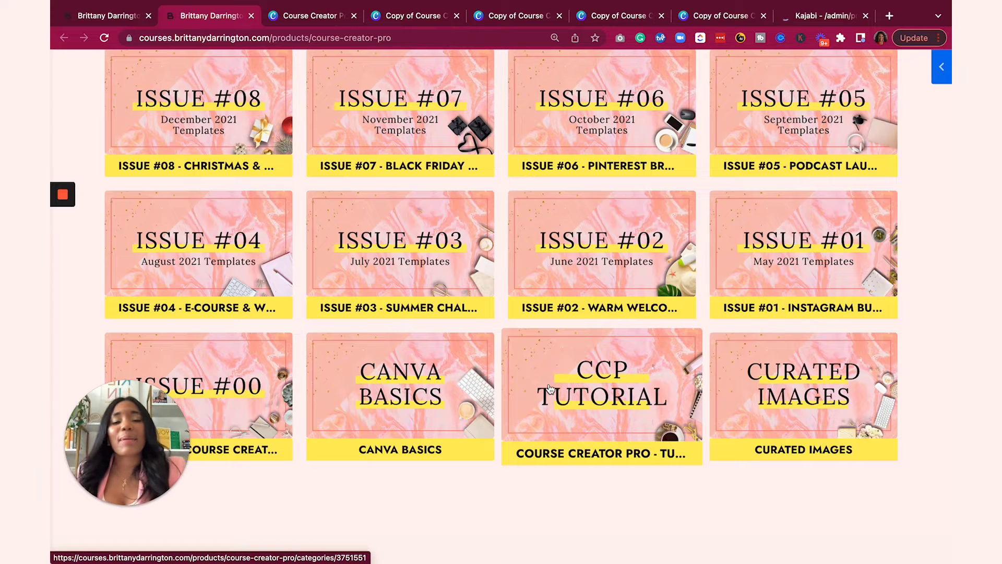
# - Return to Kajabi and open the active Premier Product theme for customization
pyautogui.click(819, 16)
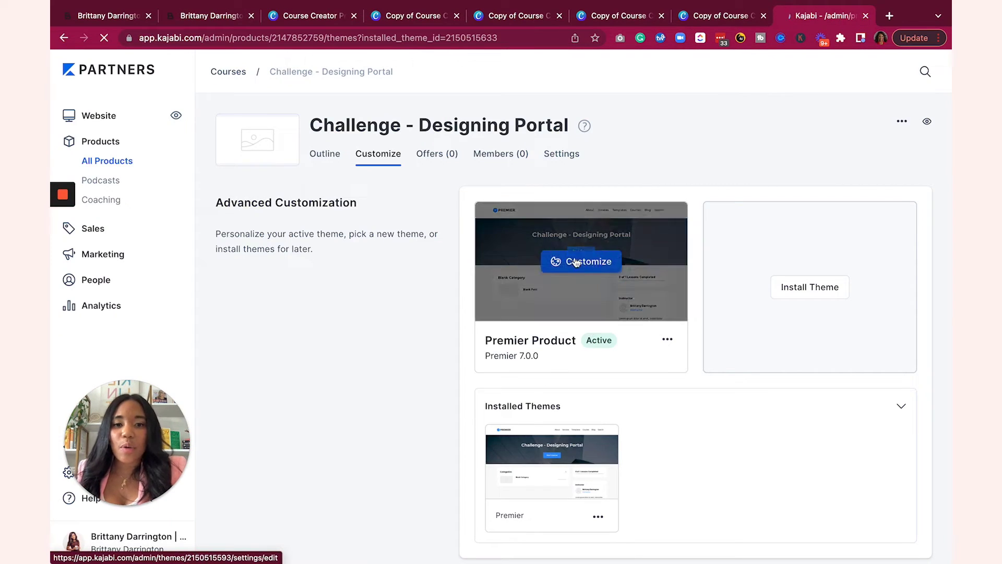
pyautogui.click(577, 266)
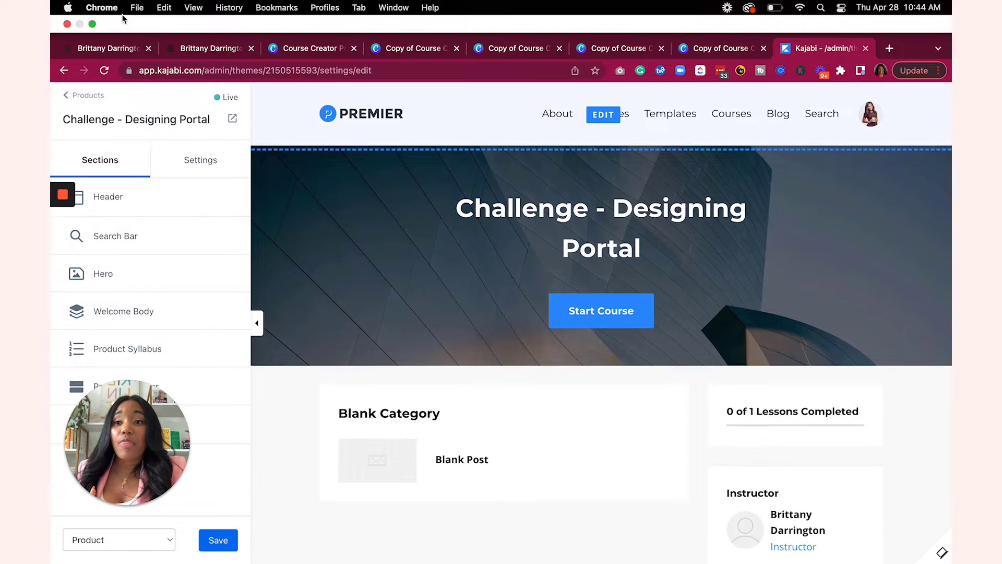
# - Compare the uncustomized Premier theme preview, from header to footer, with the finished Bella portal
pyautogui.click(119, 48)
pyautogui.click(830, 49)
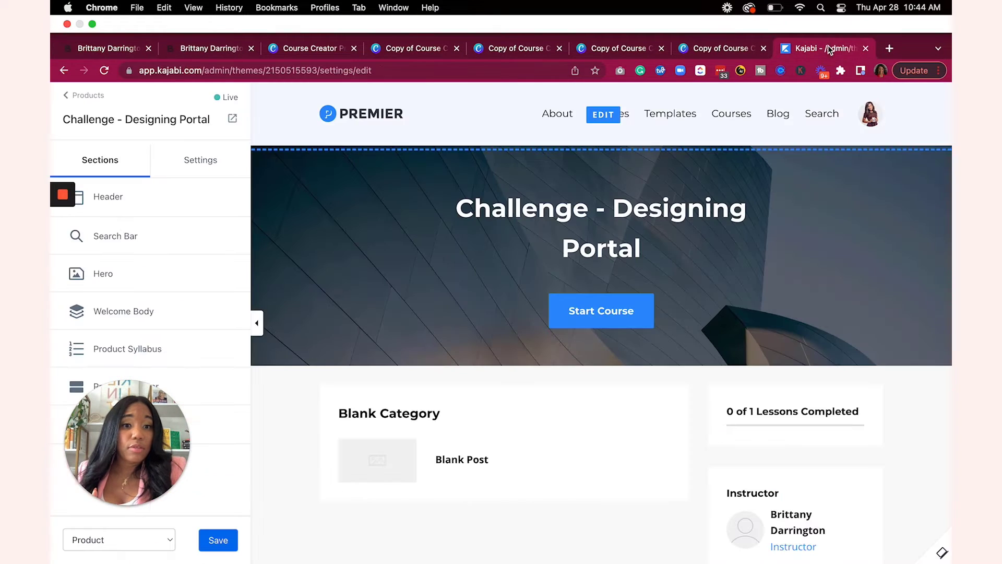
pyautogui.click(86, 51)
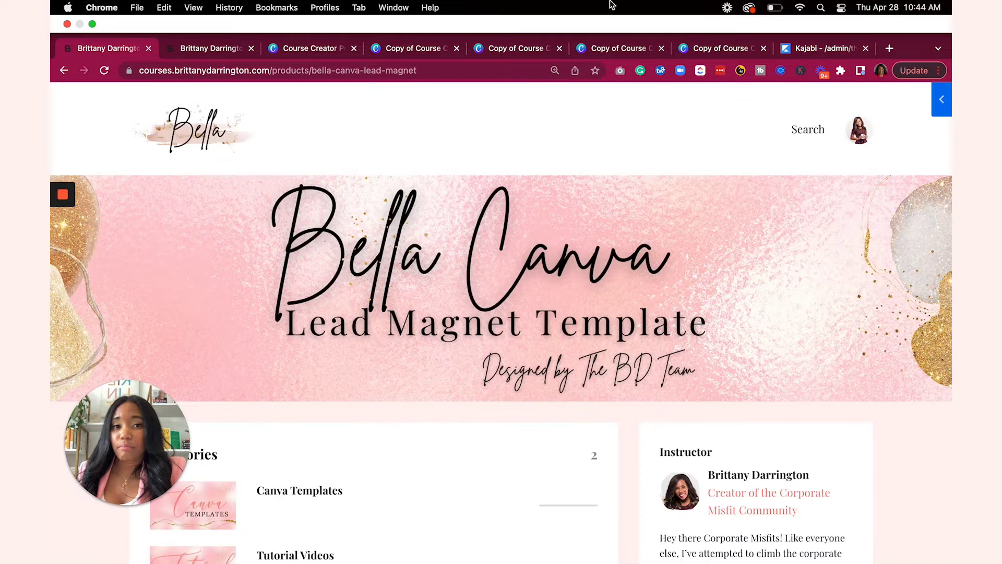
pyautogui.click(836, 47)
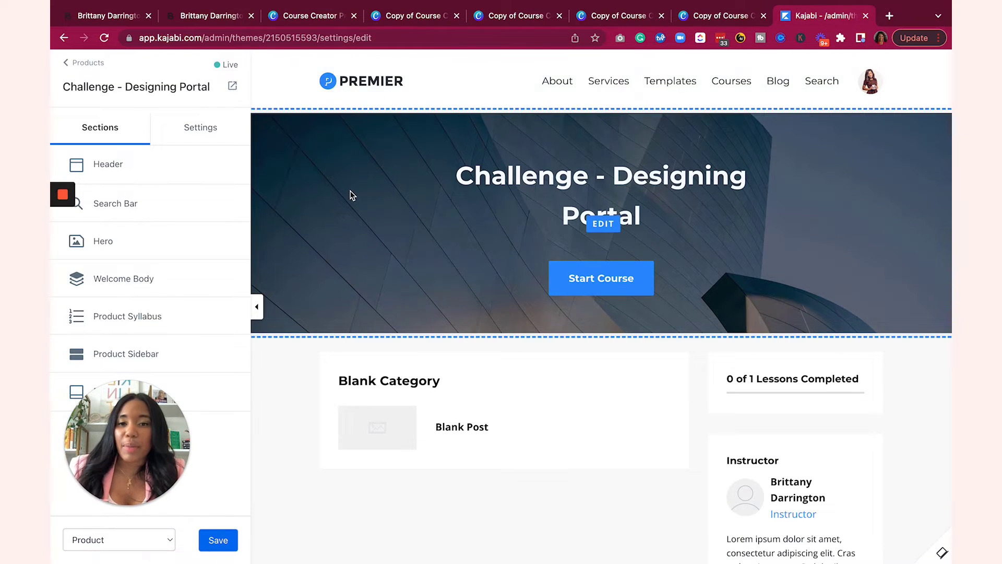
pyautogui.scroll(-4, 633, 279)
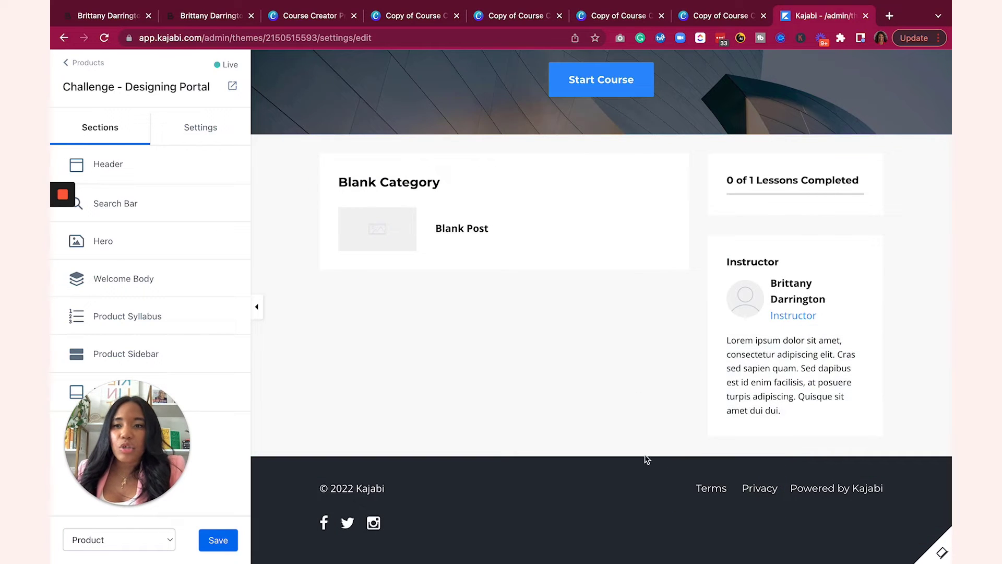
pyautogui.scroll(5, 735, 338)
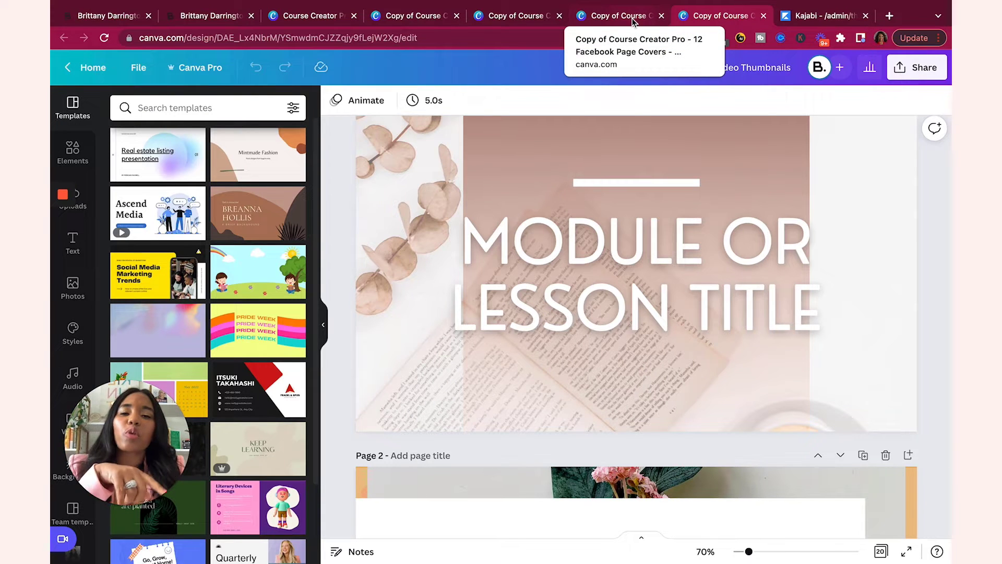
# - Review the Course Creator Pro topic tiles and the pages of the 20 Video Thumbnails design in Canva
pyautogui.click(208, 16)
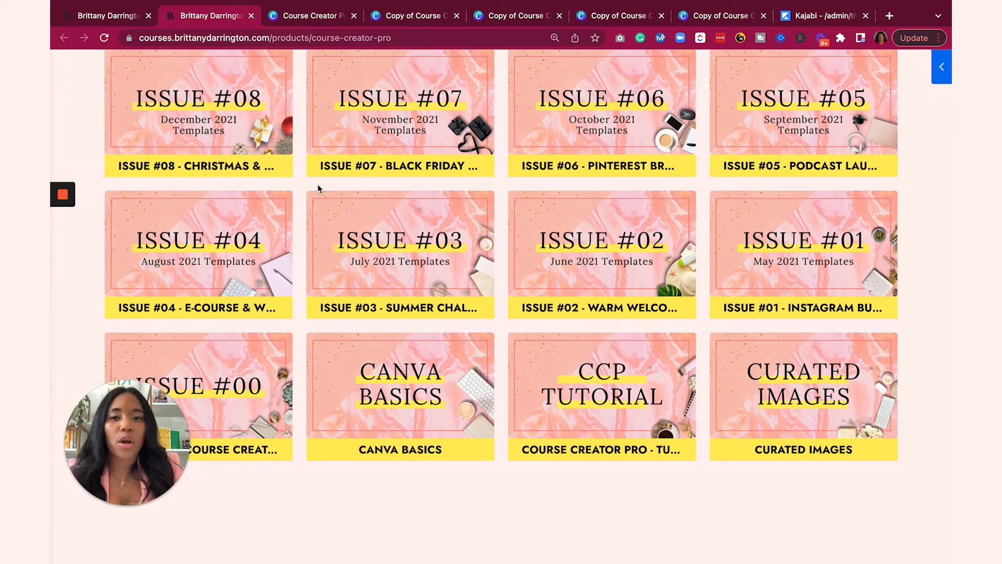
pyautogui.scroll(6, 319, 189)
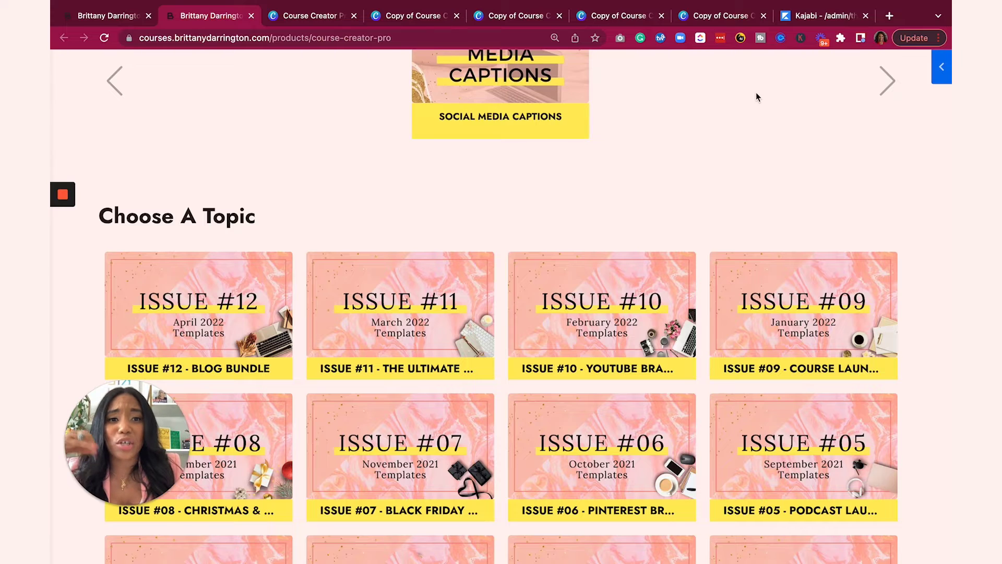
pyautogui.click(705, 19)
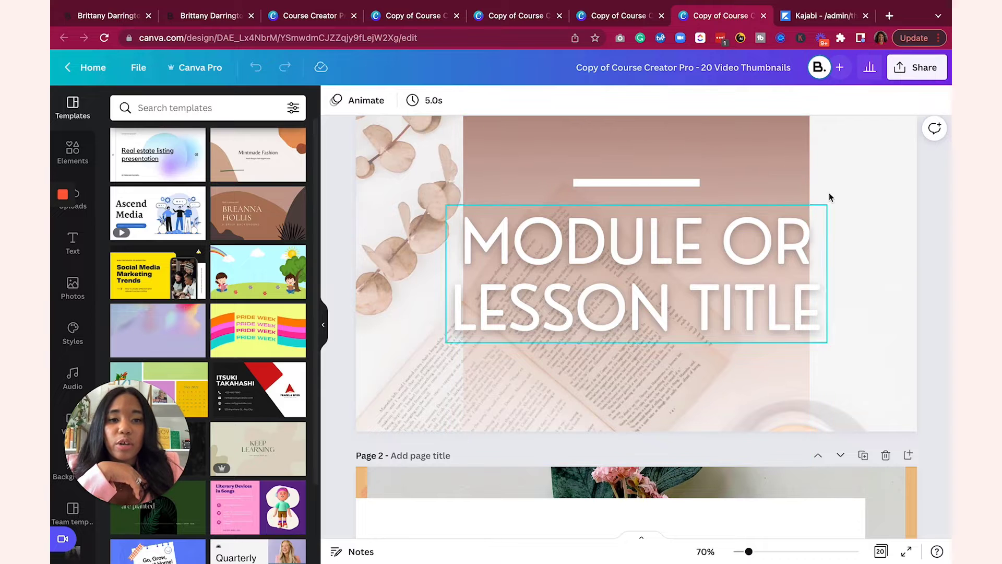
pyautogui.scroll(-20, 830, 193)
pyautogui.scroll(-20, 831, 189)
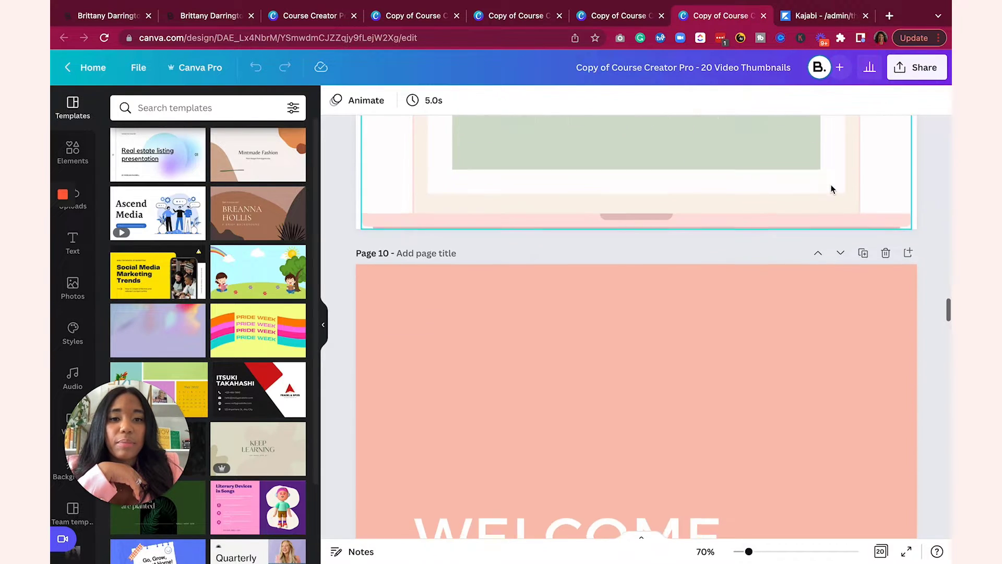
pyautogui.scroll(-10, 829, 303)
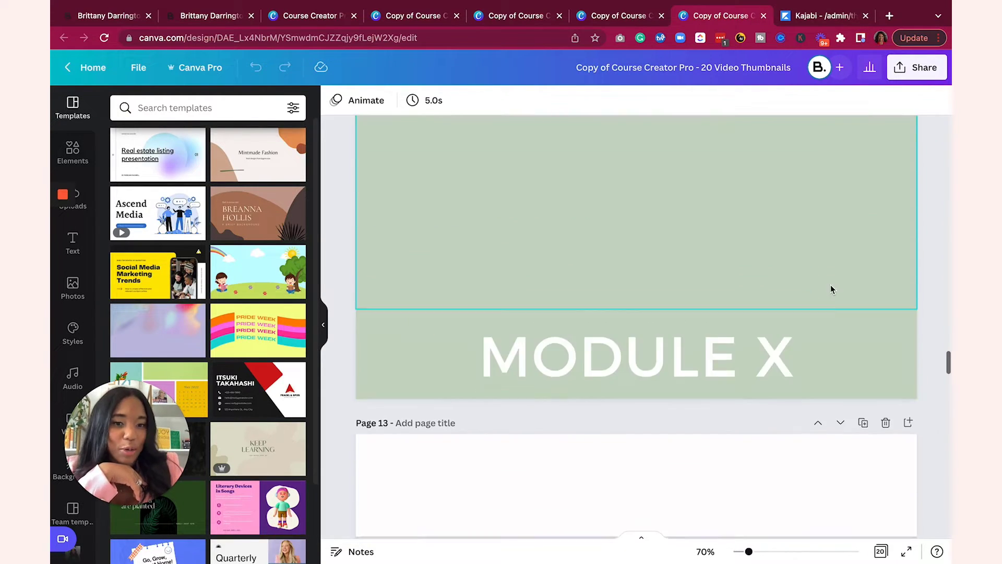
pyautogui.scroll(20, 830, 286)
pyautogui.scroll(20, 831, 290)
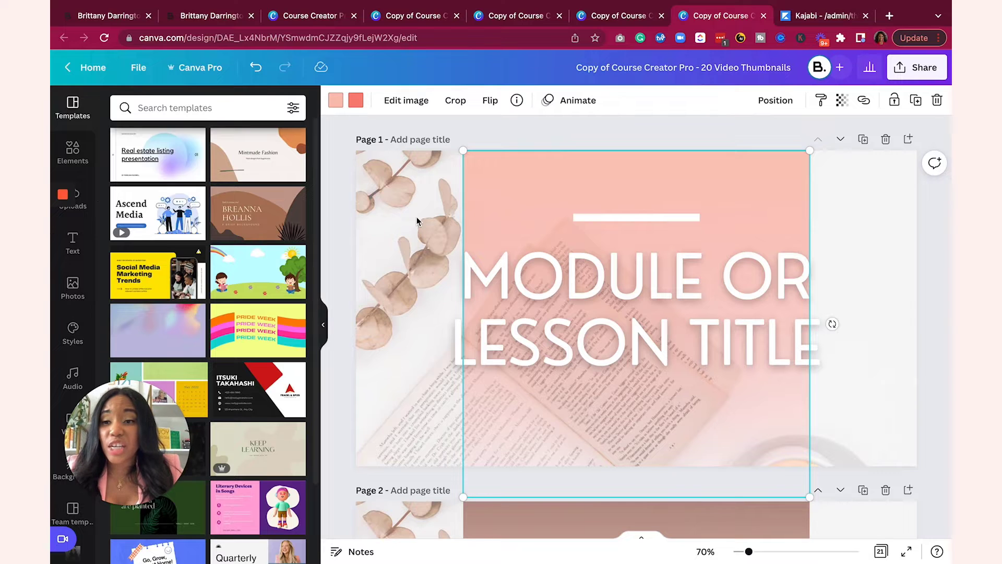
# - Search Canva's stock photos for "computer" to find a background for the page 1 video thumbnail
pyautogui.moveTo(62, 192)
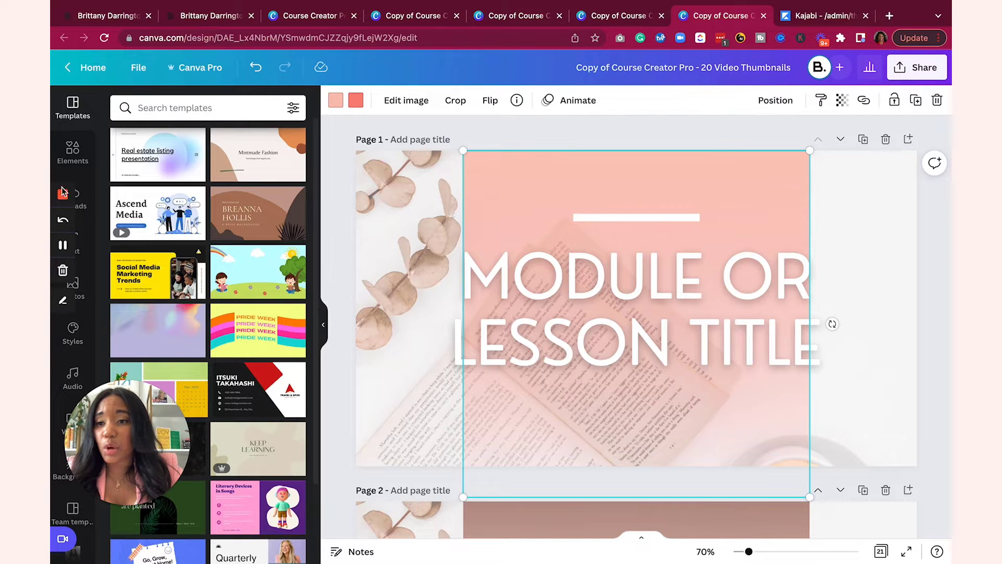
pyautogui.click(73, 151)
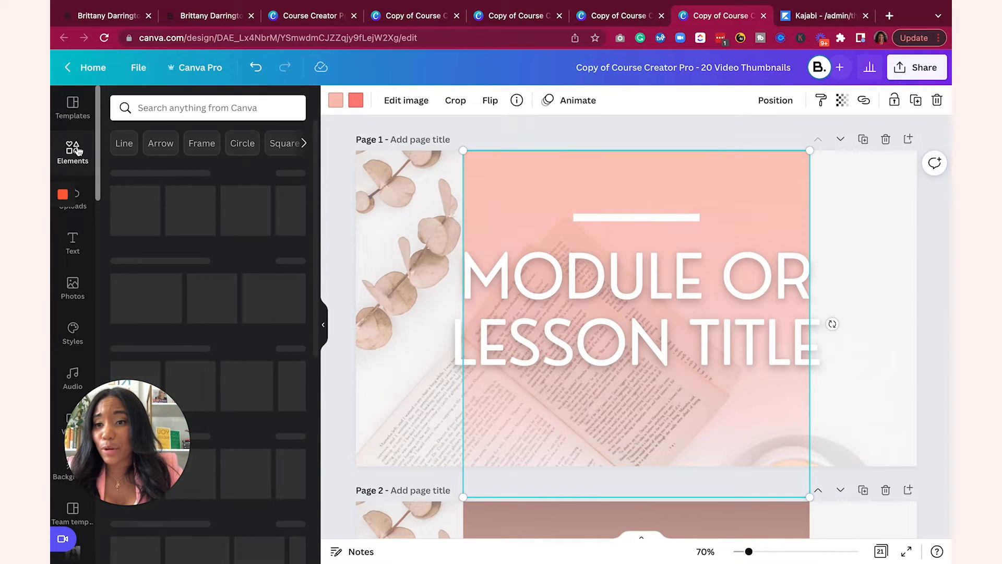
pyautogui.click(80, 209)
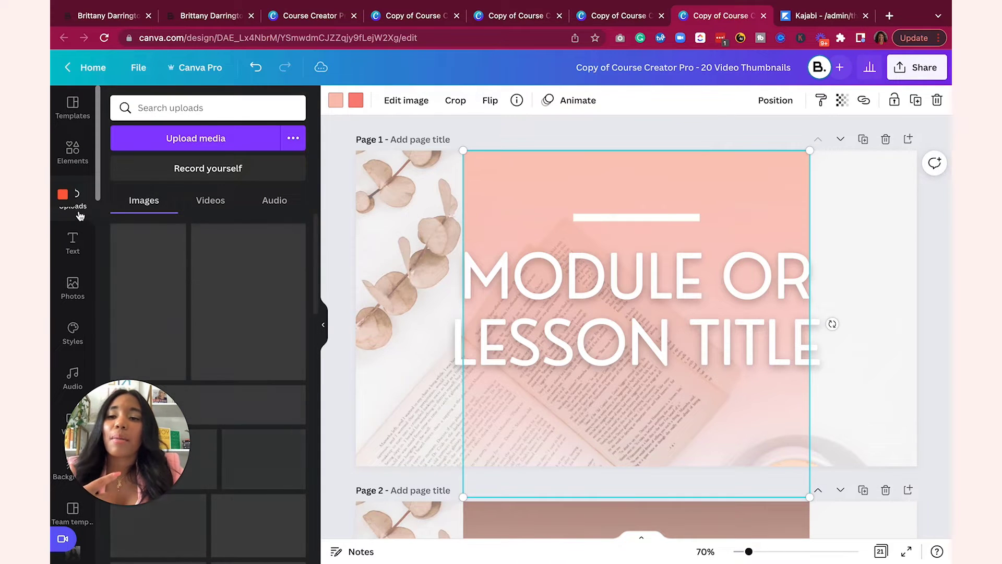
pyautogui.moveTo(72, 290)
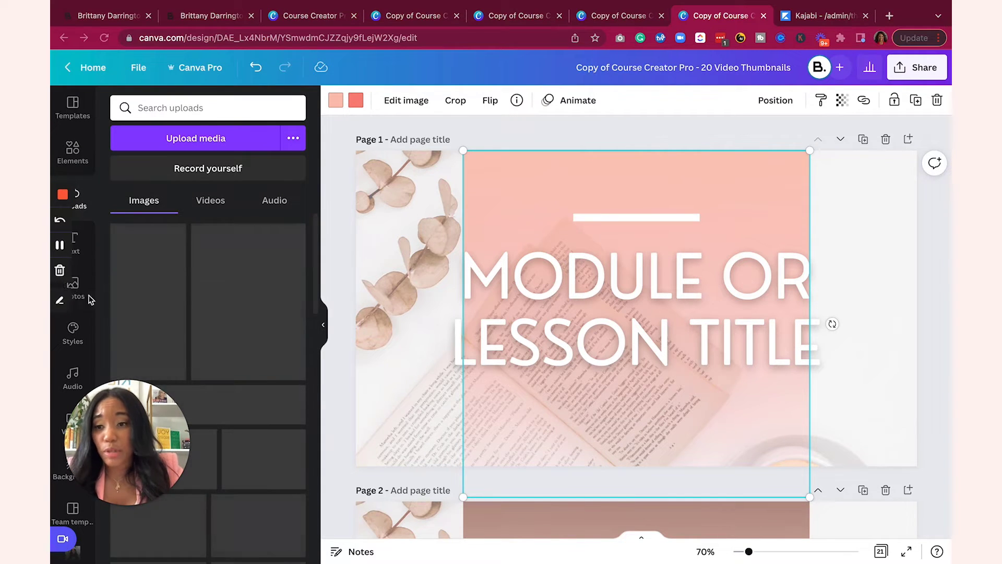
pyautogui.click(79, 288)
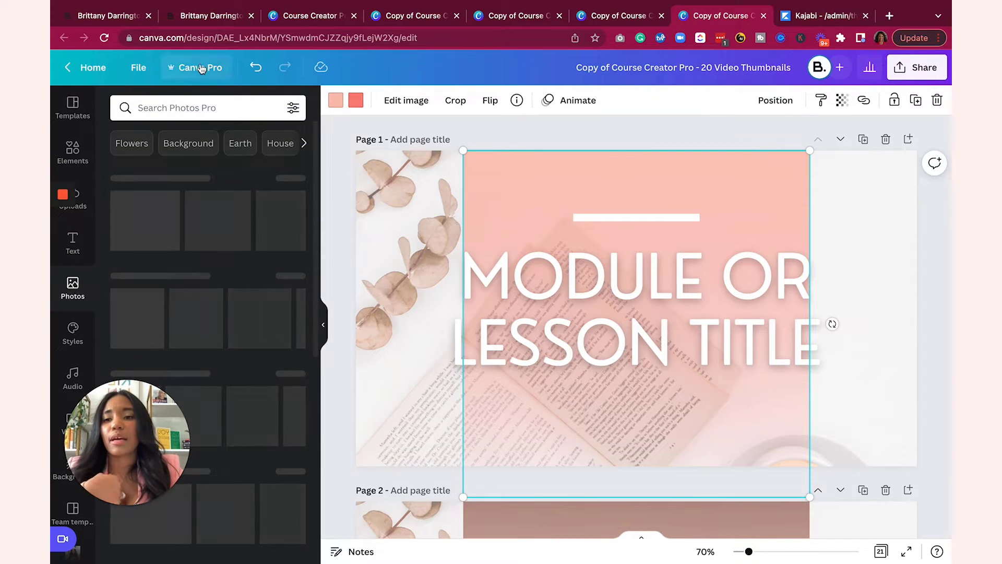
pyautogui.click(191, 108)
pyautogui.write('computer')
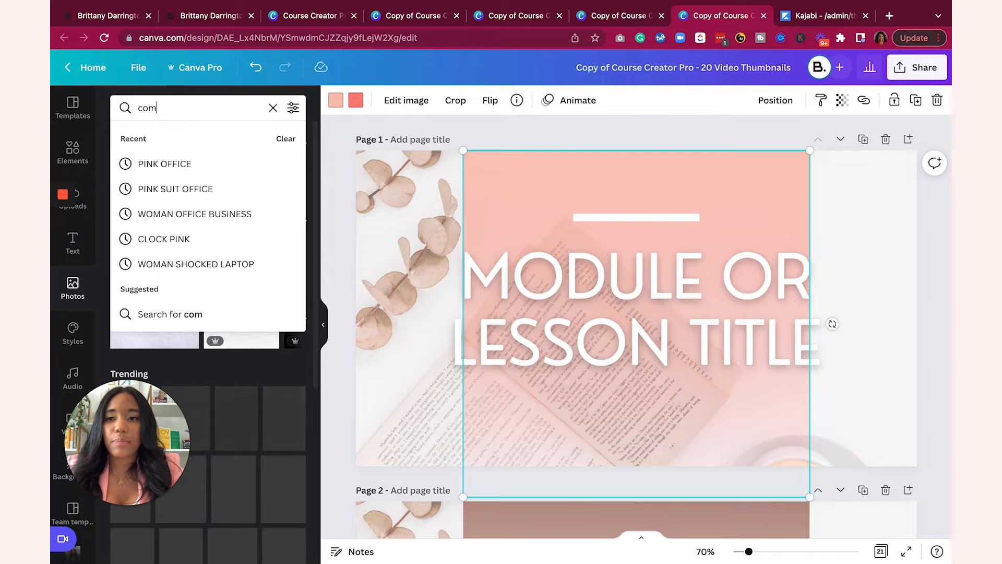
pyautogui.press('Return')
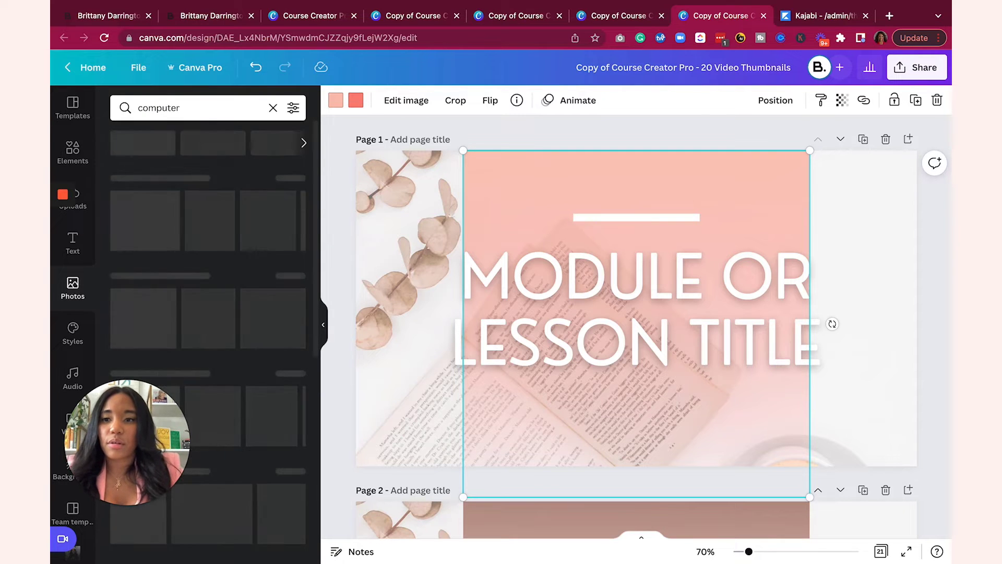
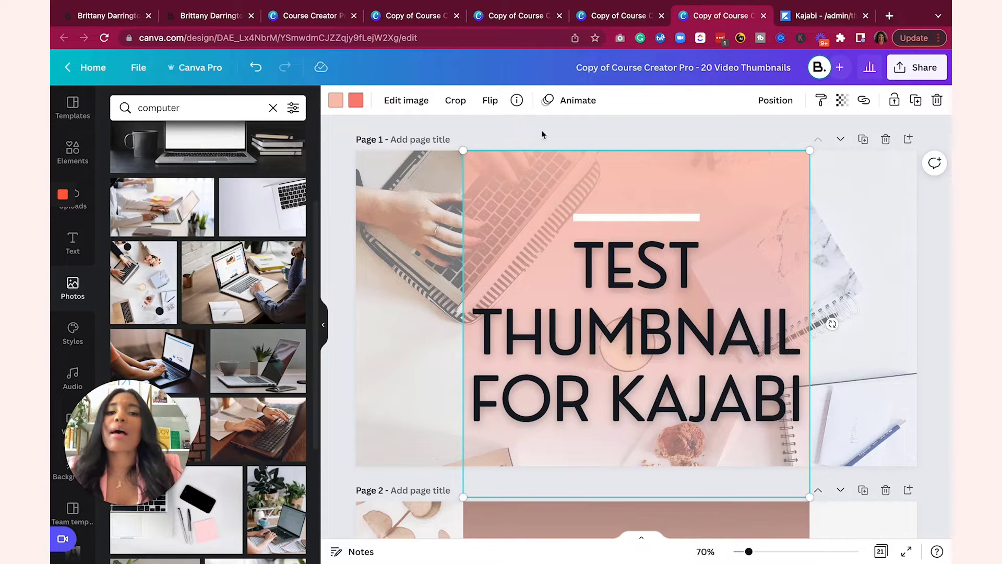
# - Recolor the white line above the page 1 title with the yellow from the NEW BD TEAM PALETTE
pyautogui.click(678, 217)
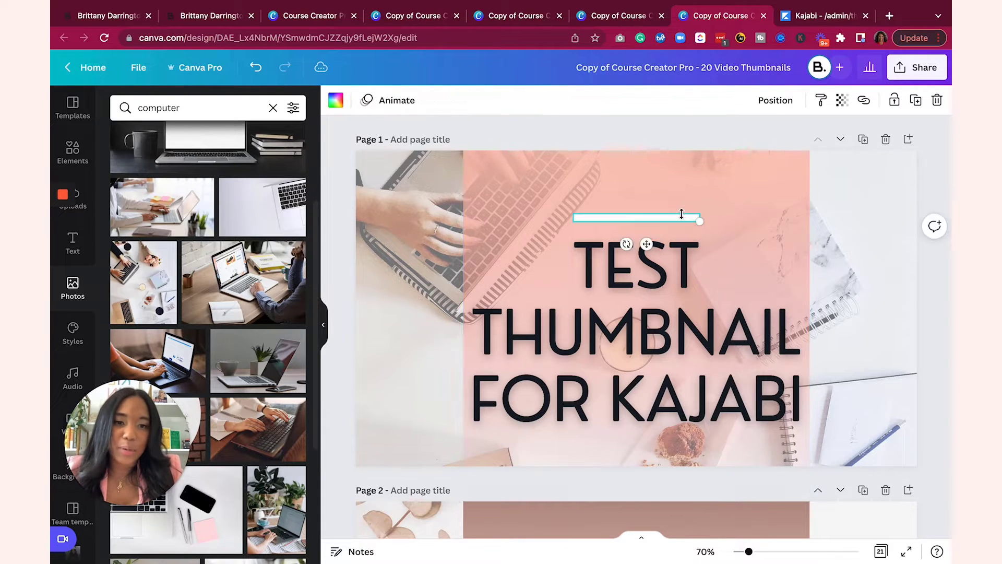
pyautogui.click(335, 99)
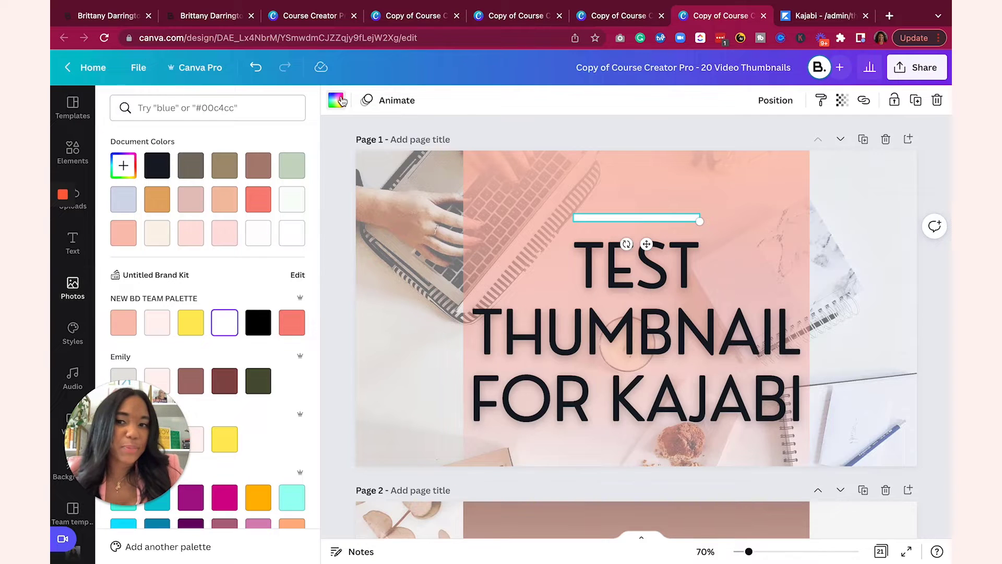
pyautogui.click(196, 318)
pyautogui.click(418, 228)
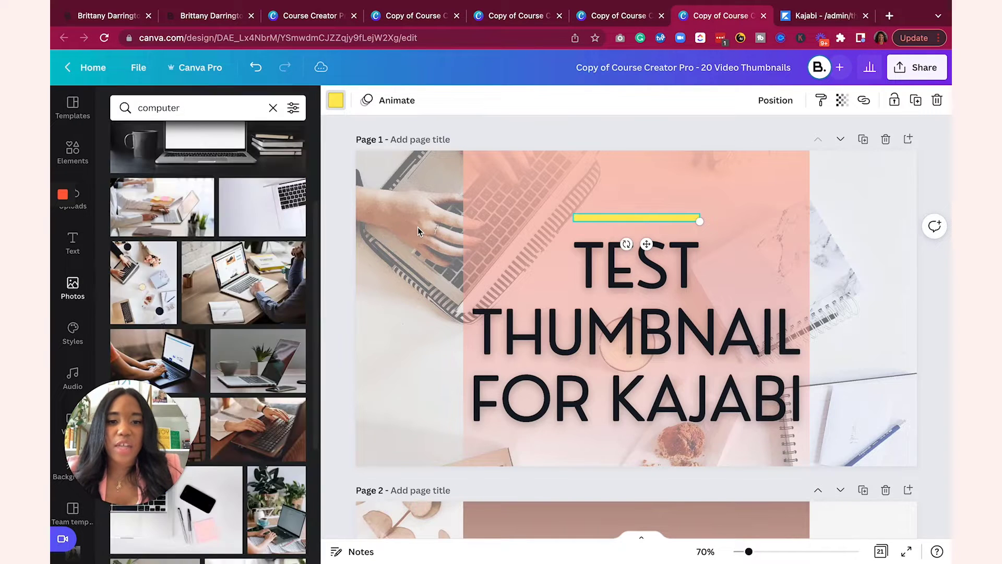
pyautogui.click(342, 206)
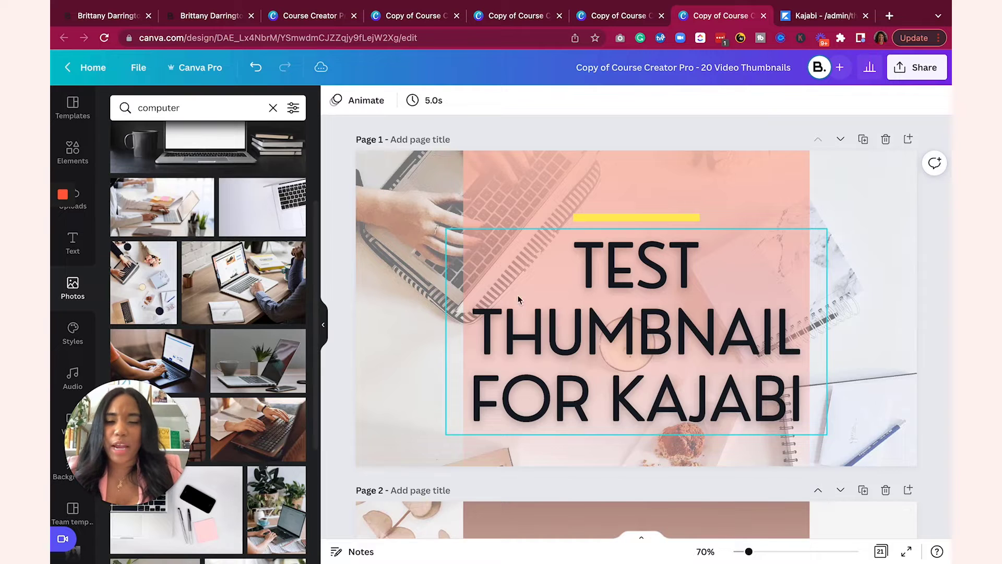
pyautogui.click(406, 222)
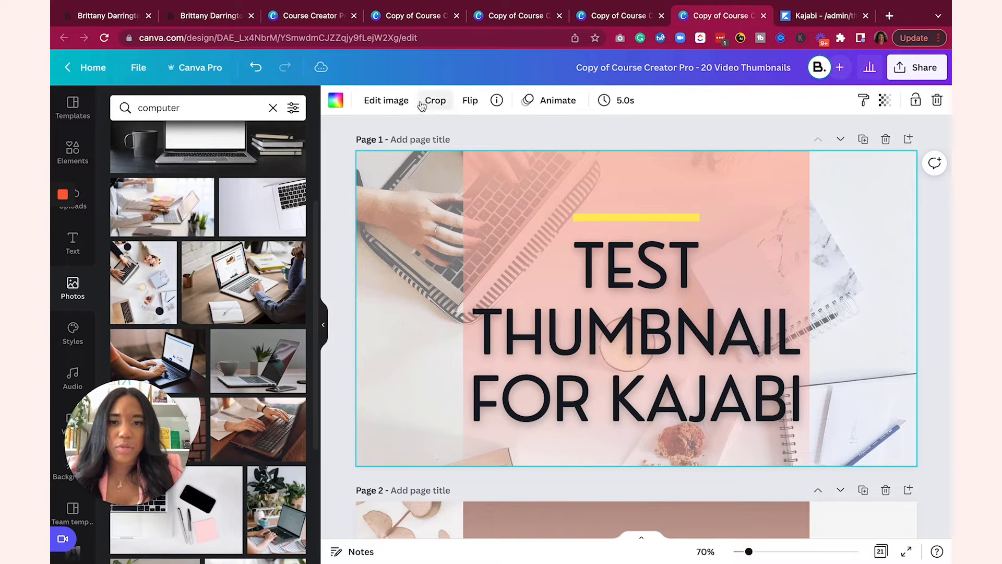
pyautogui.click(387, 100)
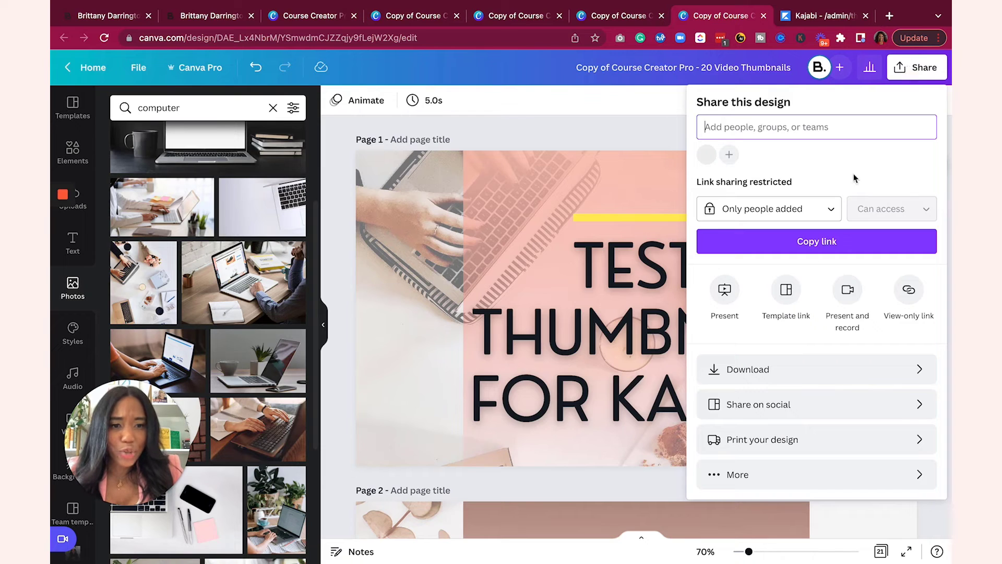
# - Download page 1 of the video thumbnails design as a PNG at 1280 × 720 px
pyautogui.click(750, 373)
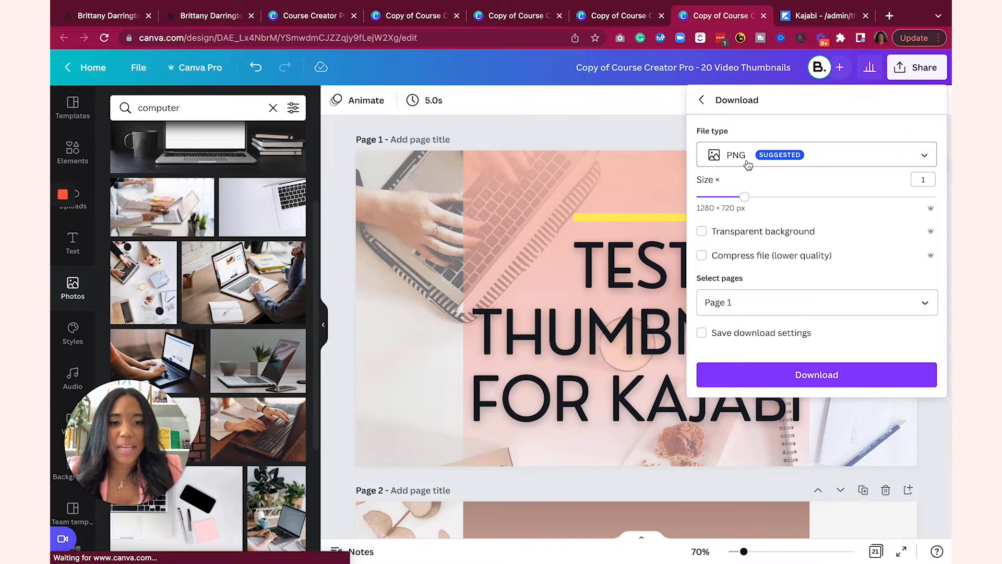
pyautogui.click(883, 158)
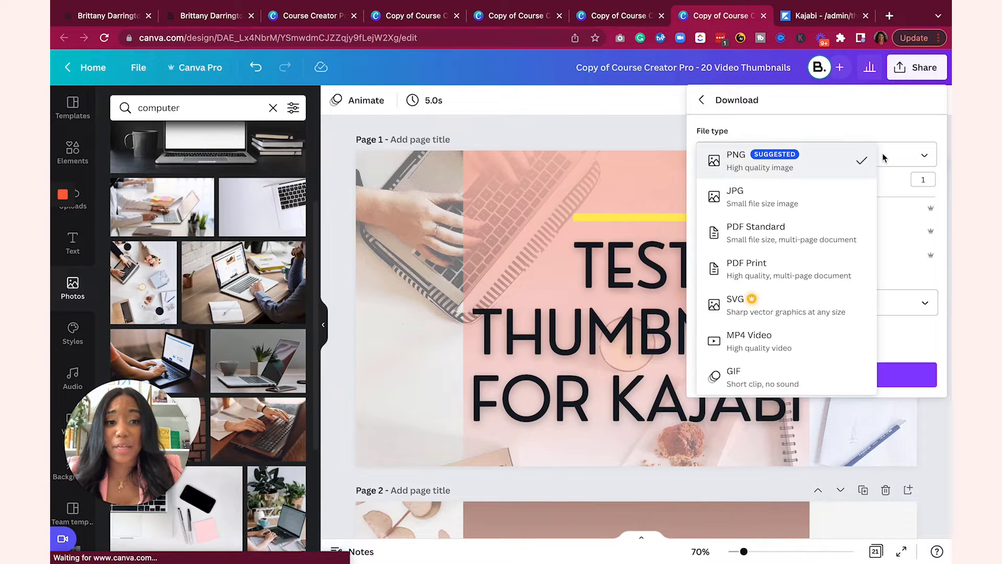
pyautogui.click(908, 125)
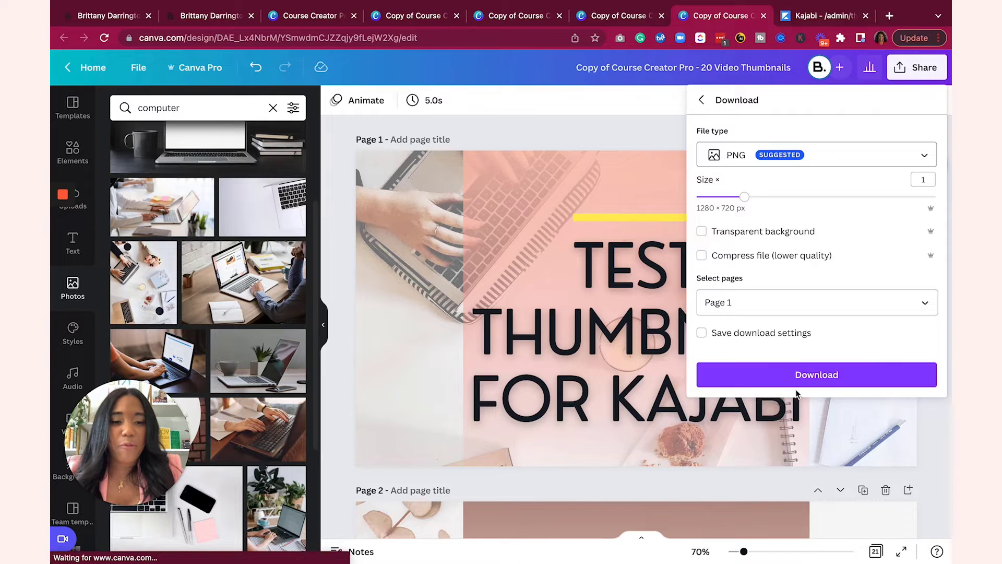
pyautogui.click(793, 386)
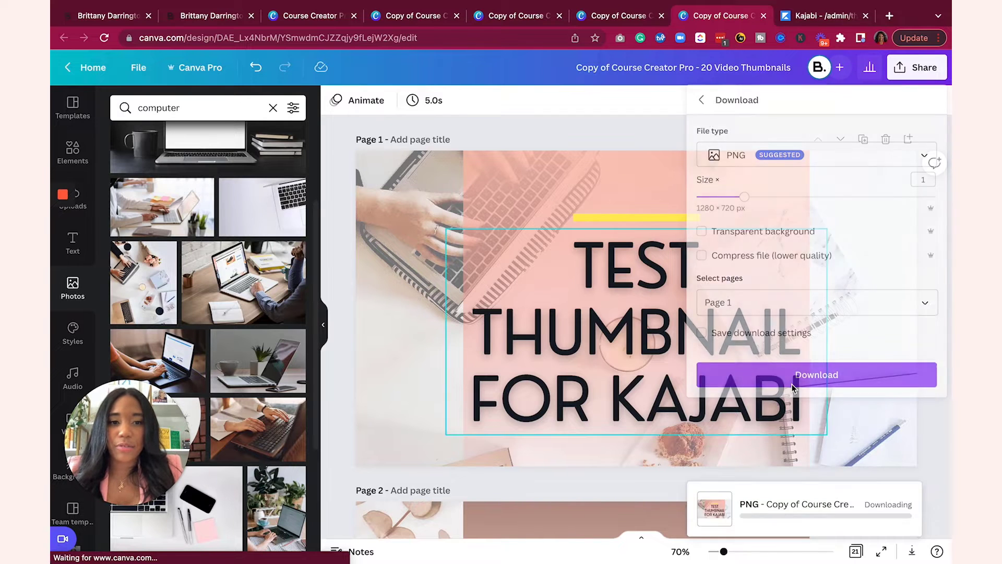
# - Compare the Premier portal preview in Kajabi with the Video Thumbnails and Facebook Page Covers designs in Canva
pyautogui.click(788, 19)
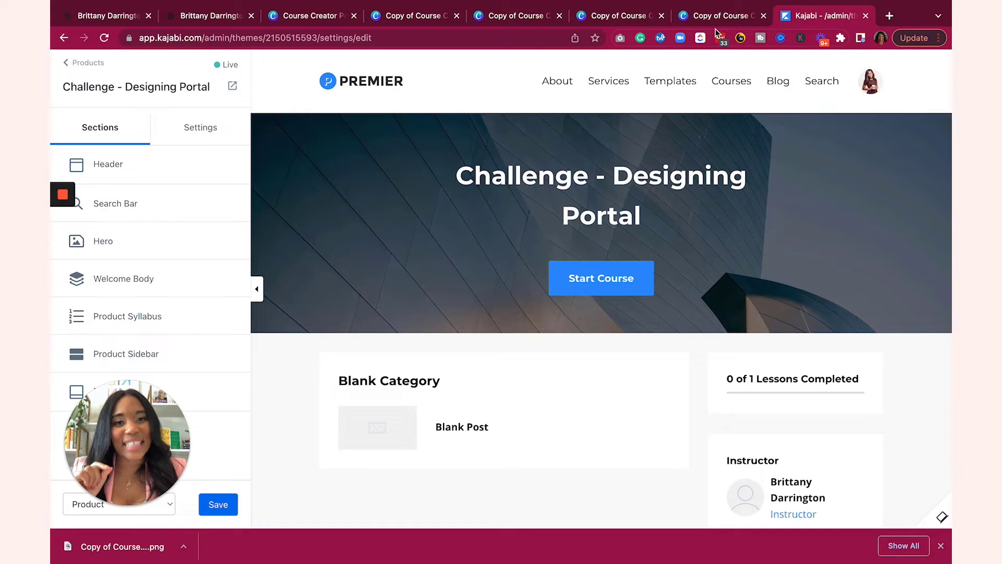
pyautogui.click(701, 20)
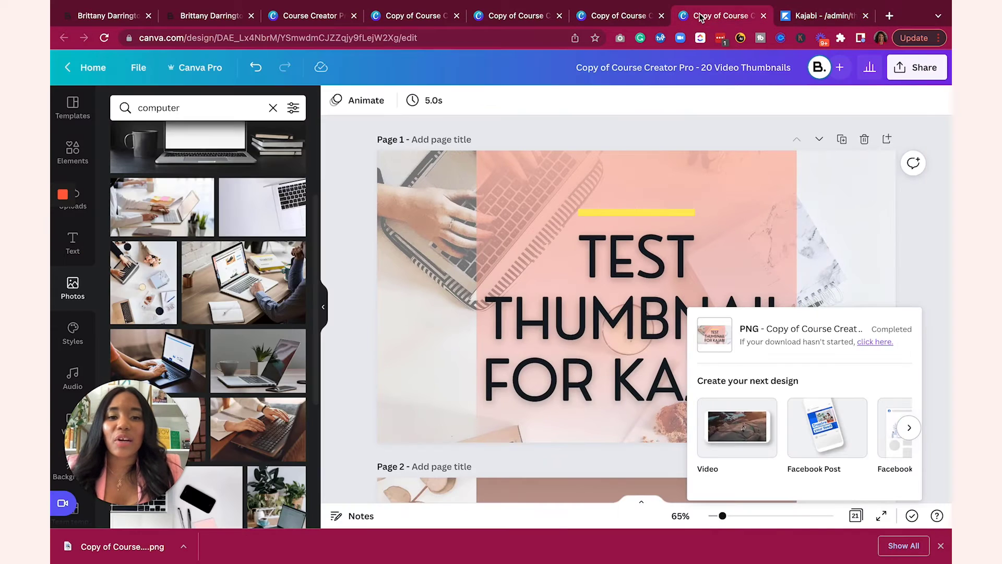
pyautogui.click(635, 19)
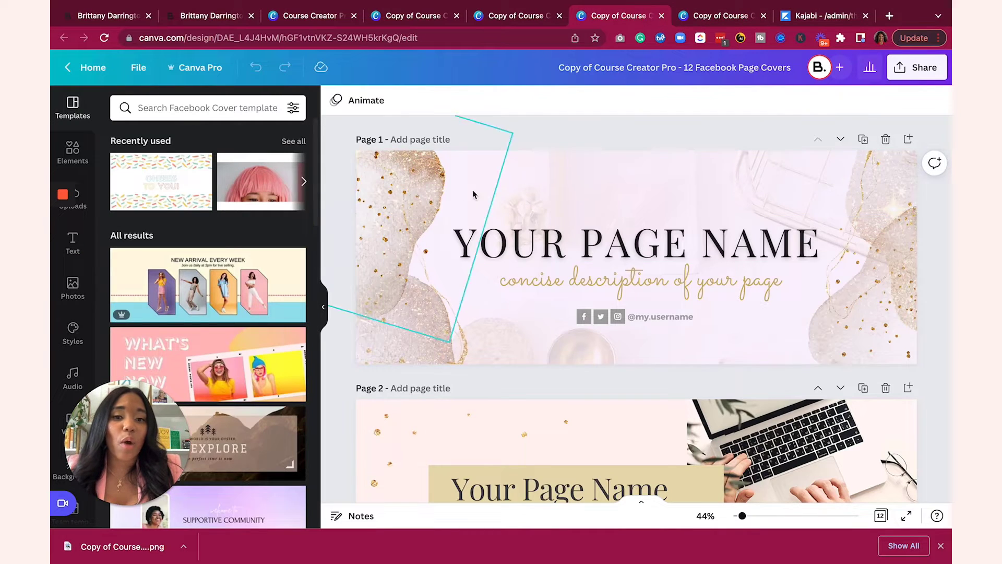
pyautogui.moveTo(812, 21)
pyautogui.click(813, 47)
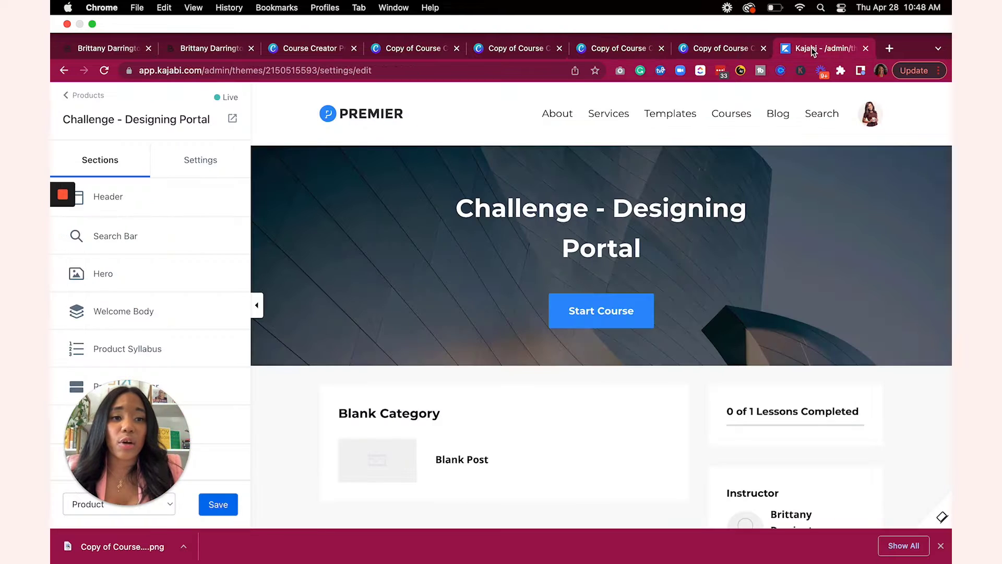
pyautogui.moveTo(725, 4)
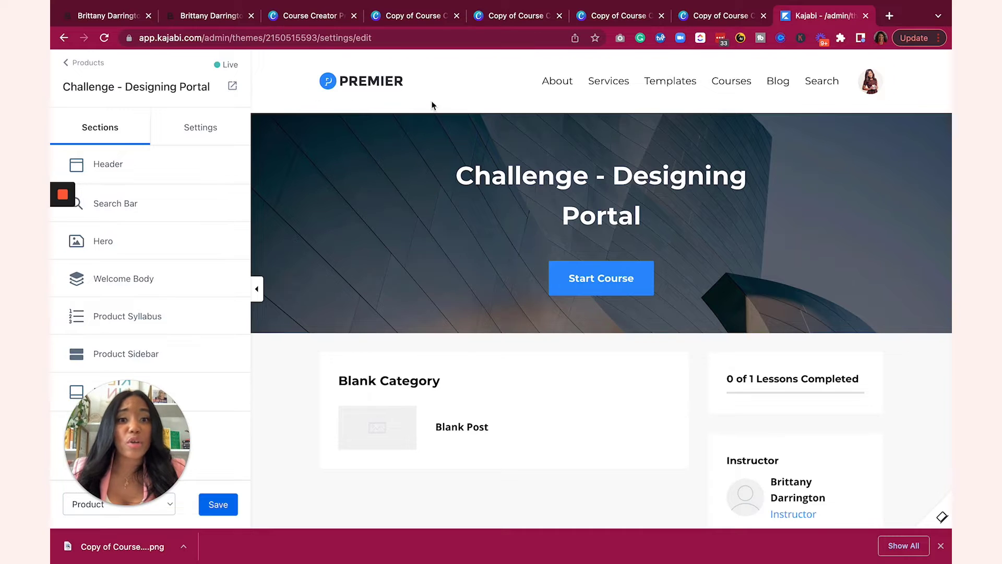
# - In the 12 Facebook Page Covers design, replace page 2's laptop photo with the recently used photo of hands and pink sticky notes
pyautogui.click(620, 18)
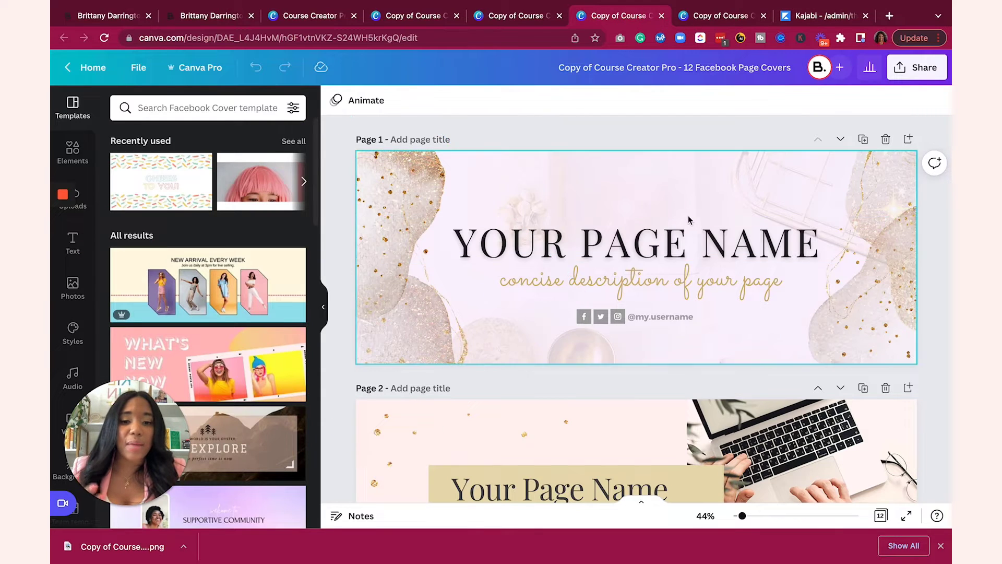
pyautogui.scroll(-5, 783, 261)
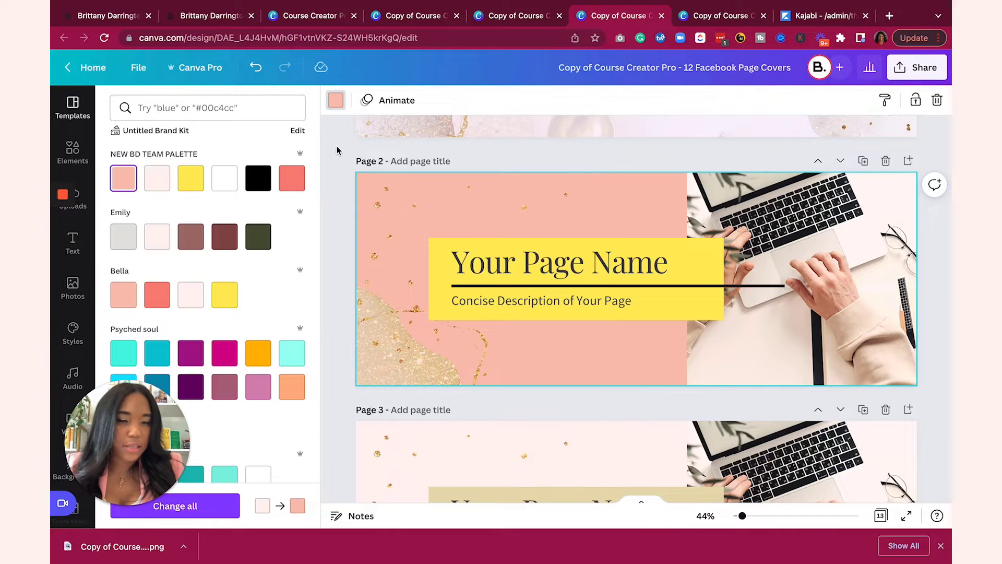
pyautogui.click(793, 211)
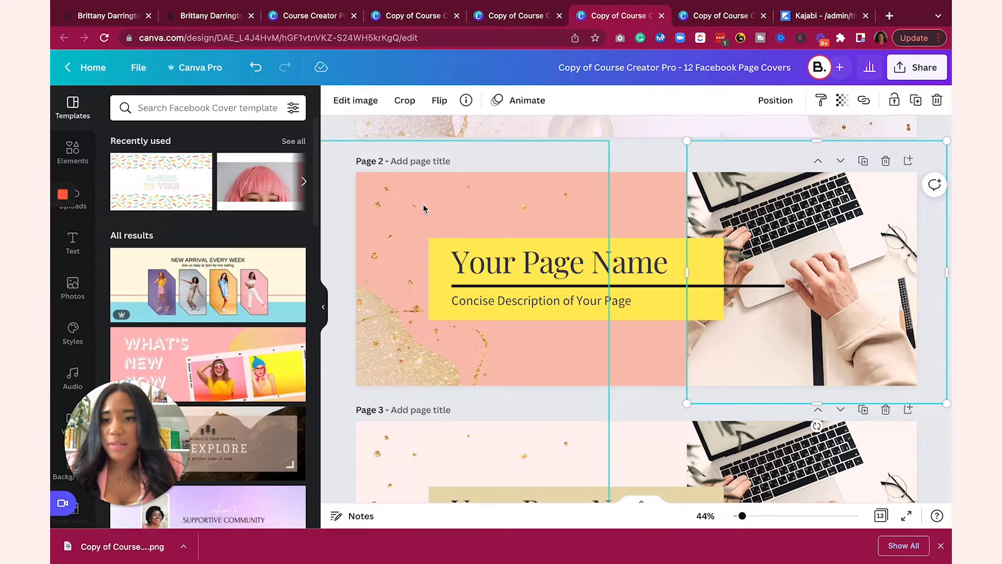
pyautogui.click(73, 286)
pyautogui.moveTo(193, 219); pyautogui.dragTo(772, 277)
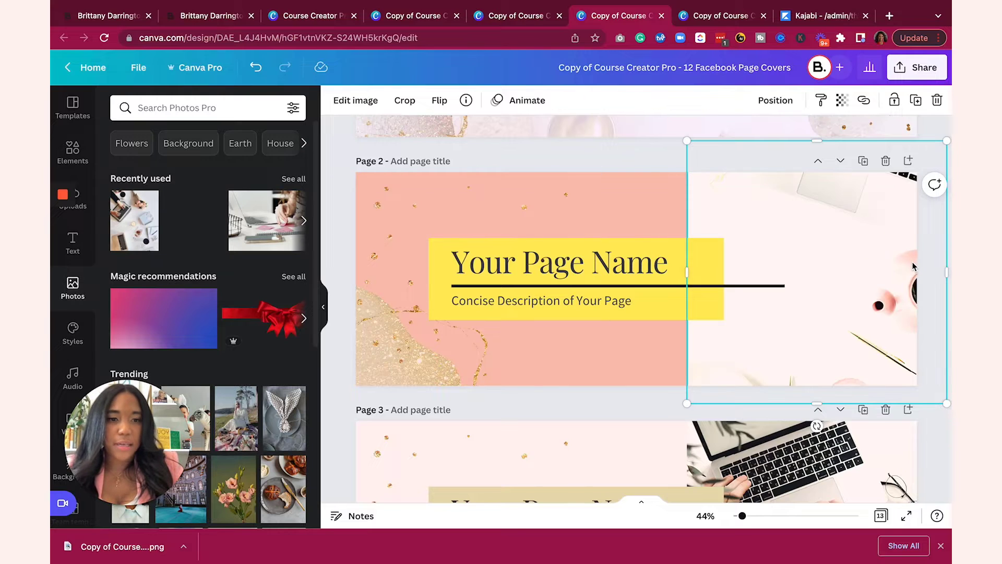
pyautogui.moveTo(250, 240); pyautogui.dragTo(825, 250)
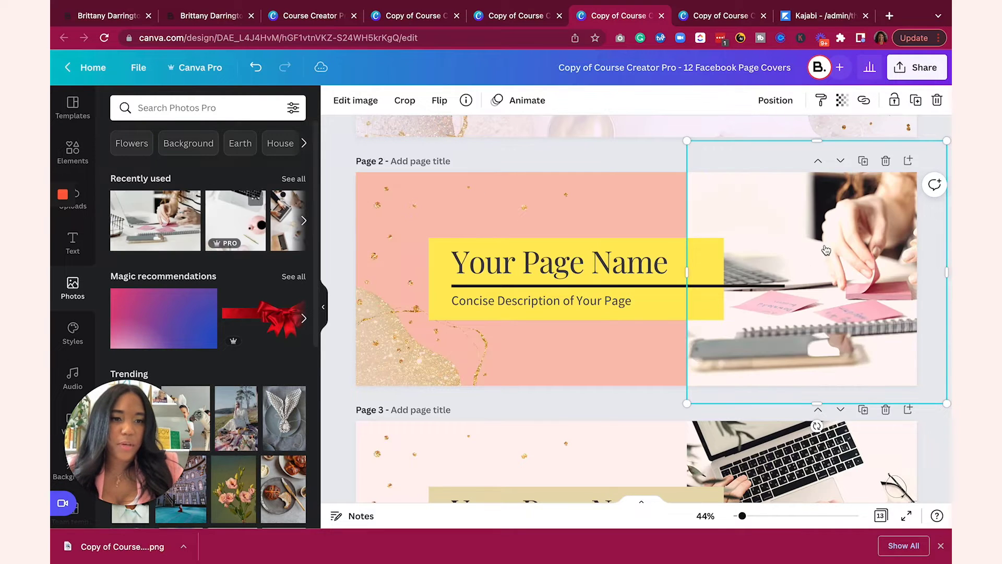
# - Change the "Your Page Name" heading on page 2 of the cover design to "KAJABI PORTAL"
pyautogui.click(519, 280)
pyautogui.click(520, 284)
pyautogui.doubleClick(650, 266)
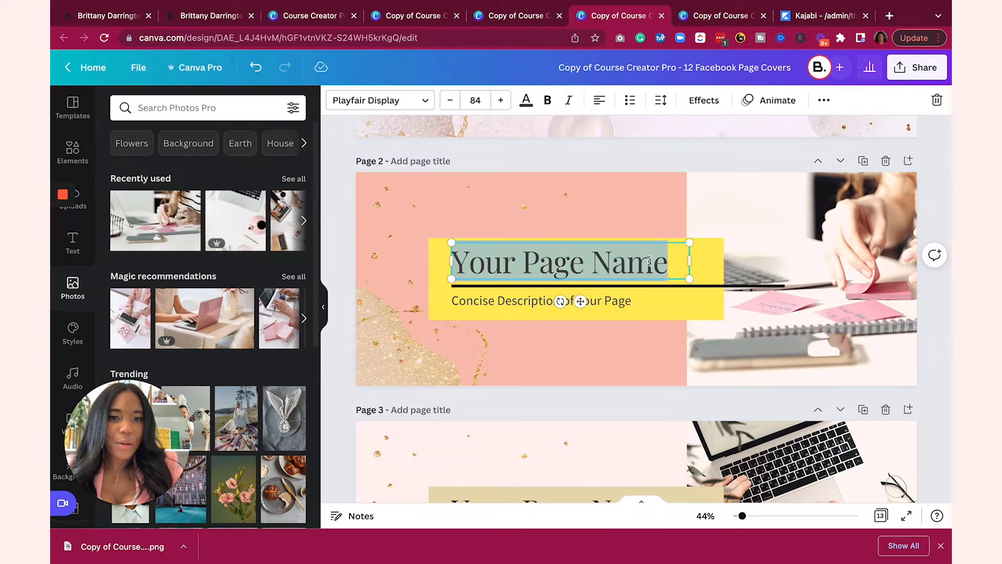
pyautogui.write('KAJ')
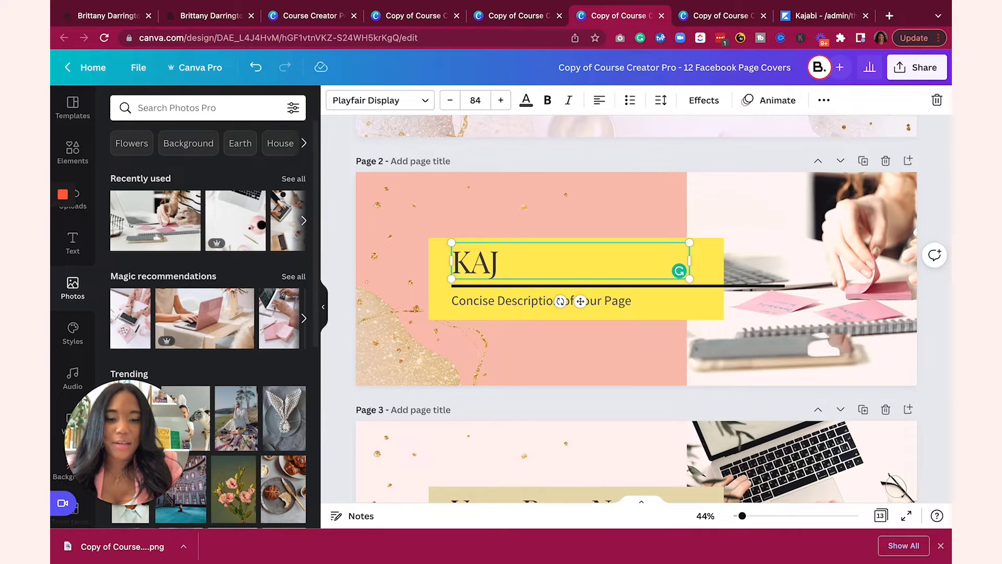
pyautogui.write('ABI')
pyautogui.press('super+a')
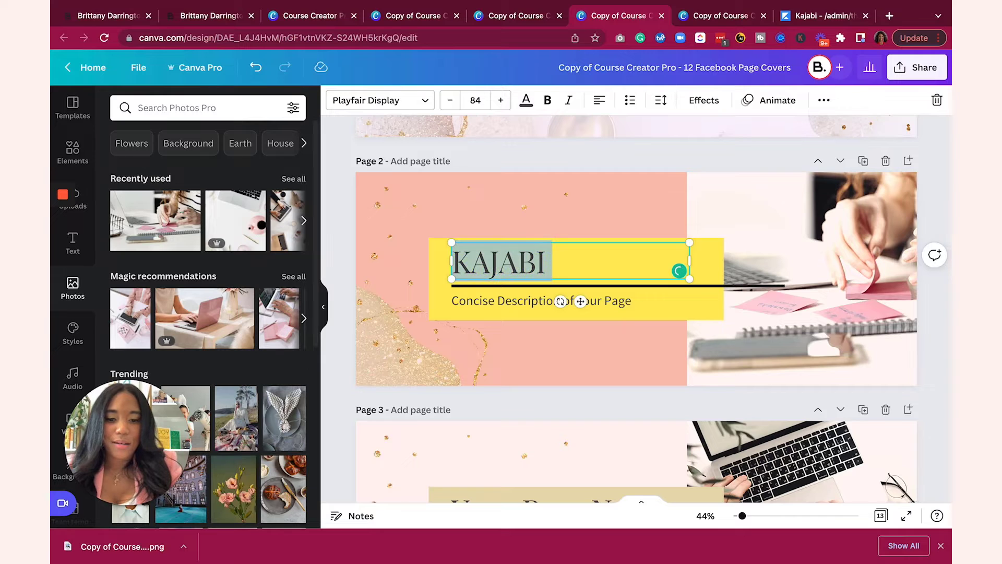
pyautogui.press('Right')
pyautogui.write('POR')
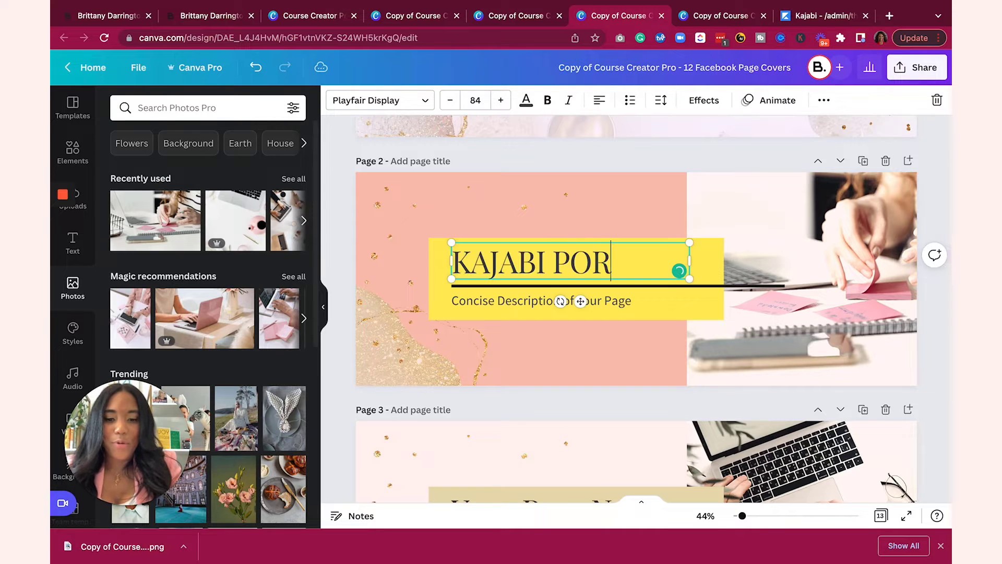
pyautogui.write('TAL')
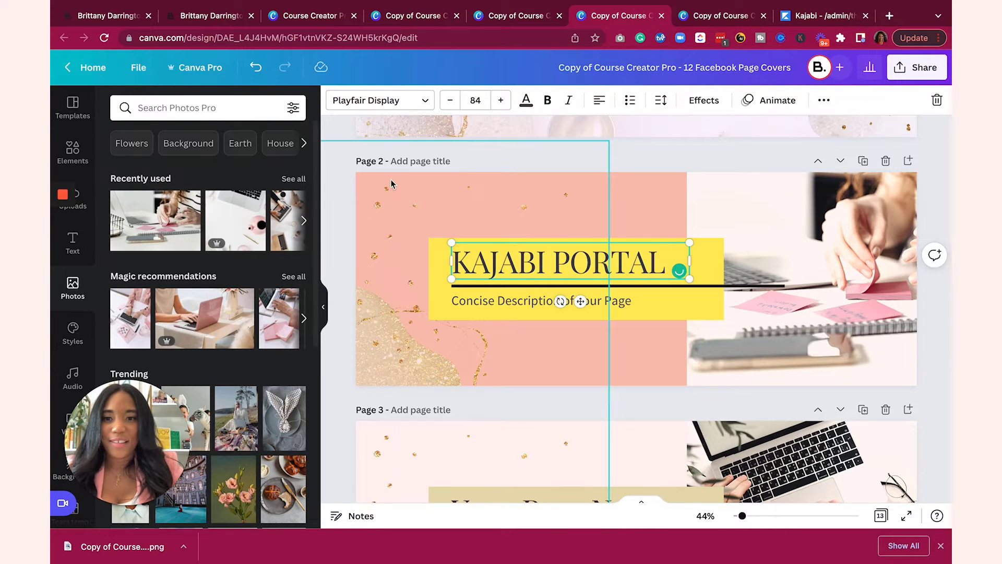
pyautogui.click(329, 186)
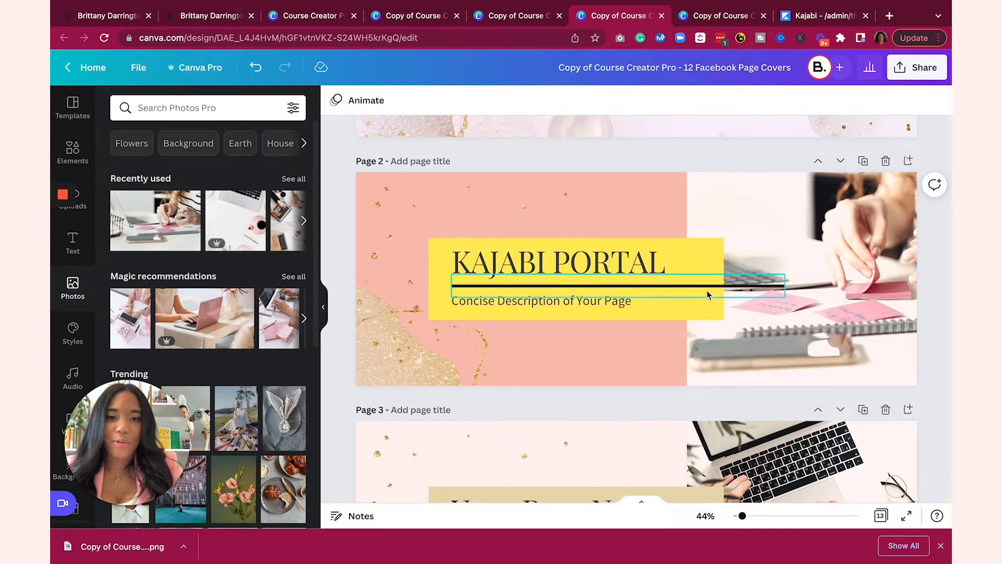
# - Check the font of the video thumbnail's title, and try Nunito Bold on the cover design's "KAJABI PORTAL" heading
pyautogui.click(810, 20)
pyautogui.click(718, 19)
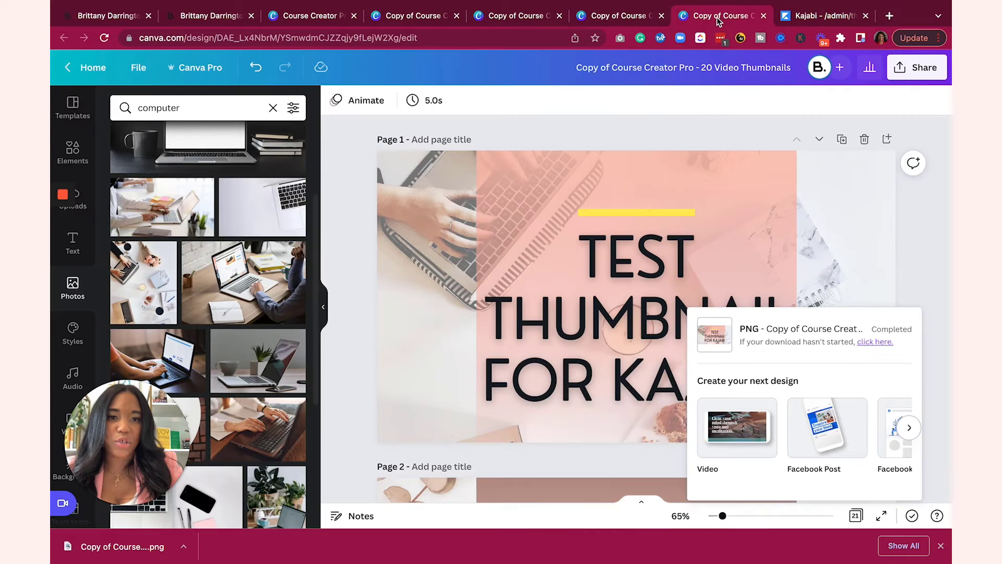
pyautogui.click(623, 278)
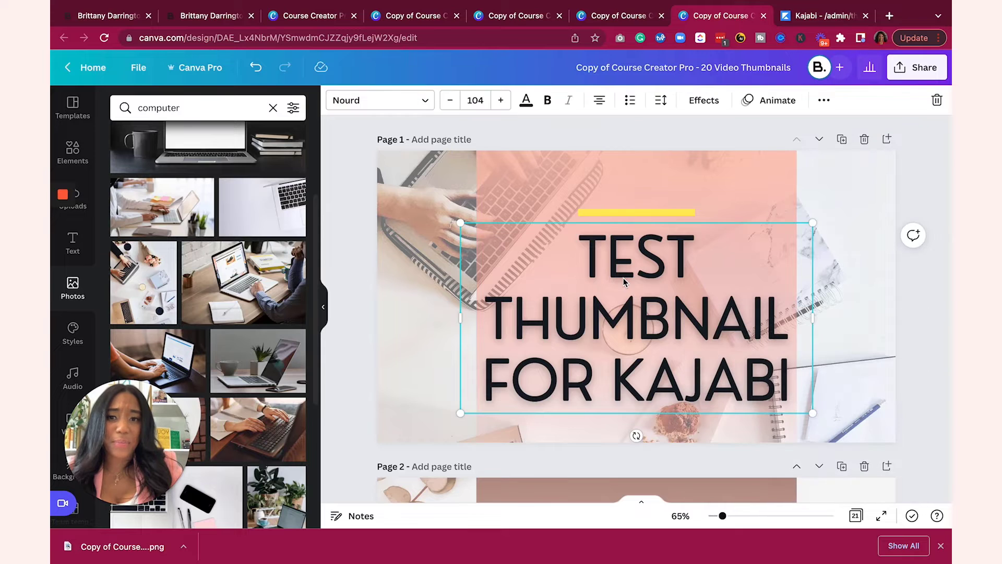
pyautogui.click(605, 19)
pyautogui.click(543, 261)
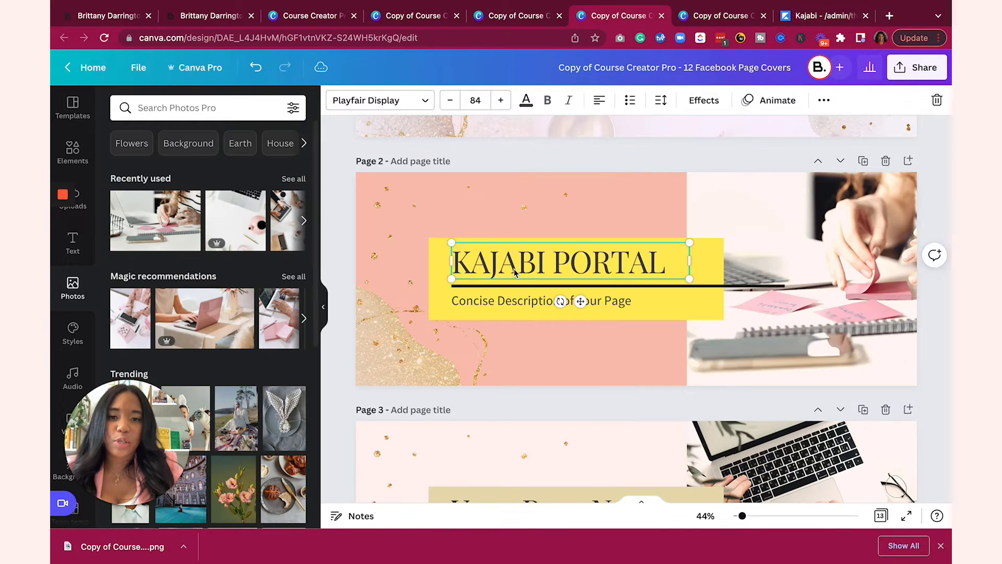
pyautogui.click(410, 100)
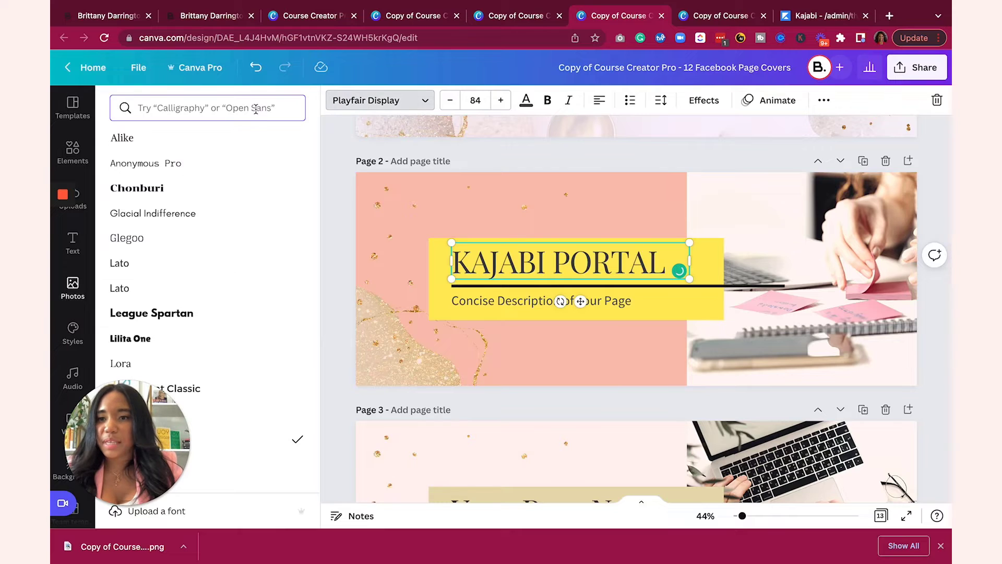
pyautogui.write('Nu')
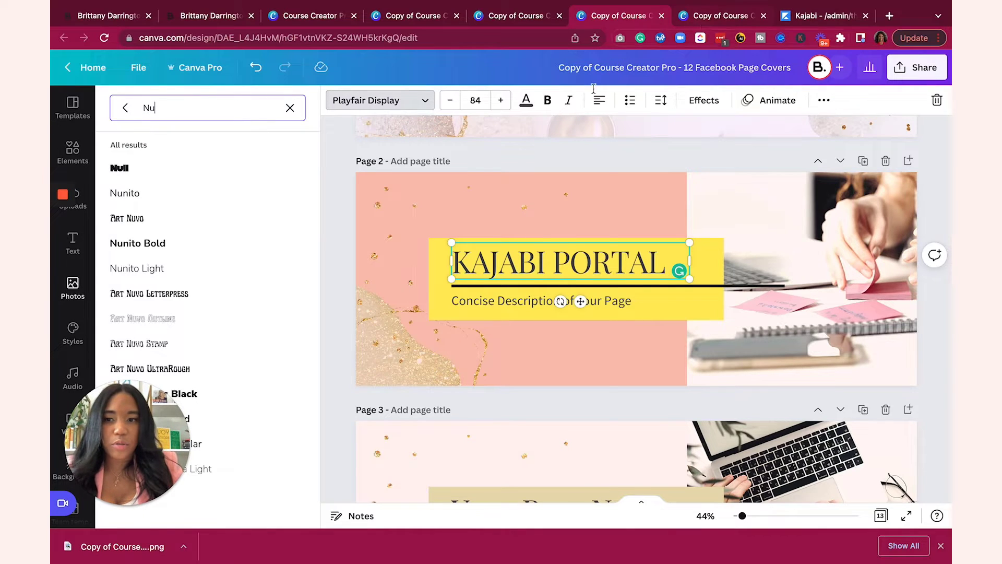
pyautogui.click(296, 243)
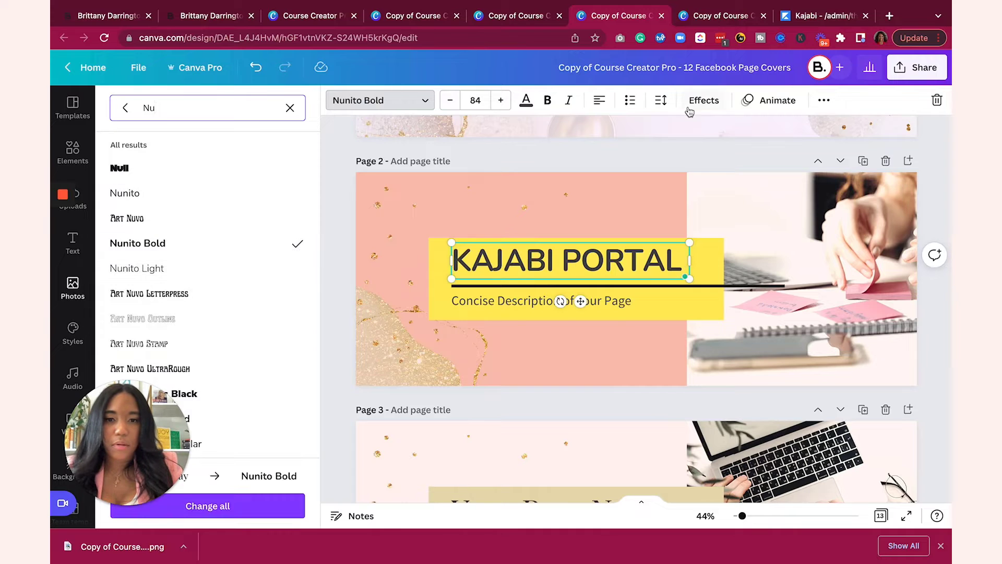
# - Recheck the thumbnail title's font and set the cover's "KAJABI PORTAL" heading to Nourd Bold
pyautogui.click(737, 13)
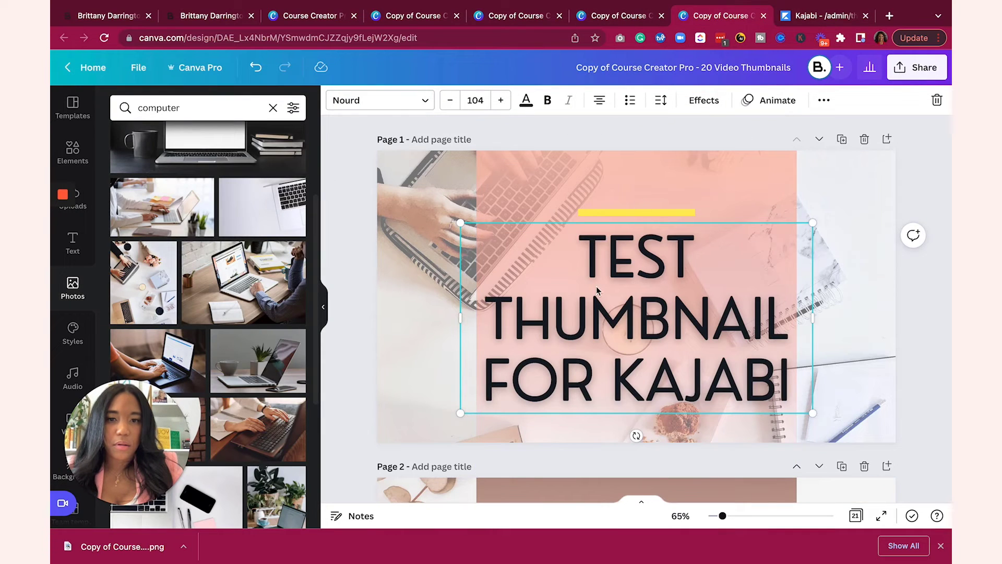
pyautogui.click(614, 15)
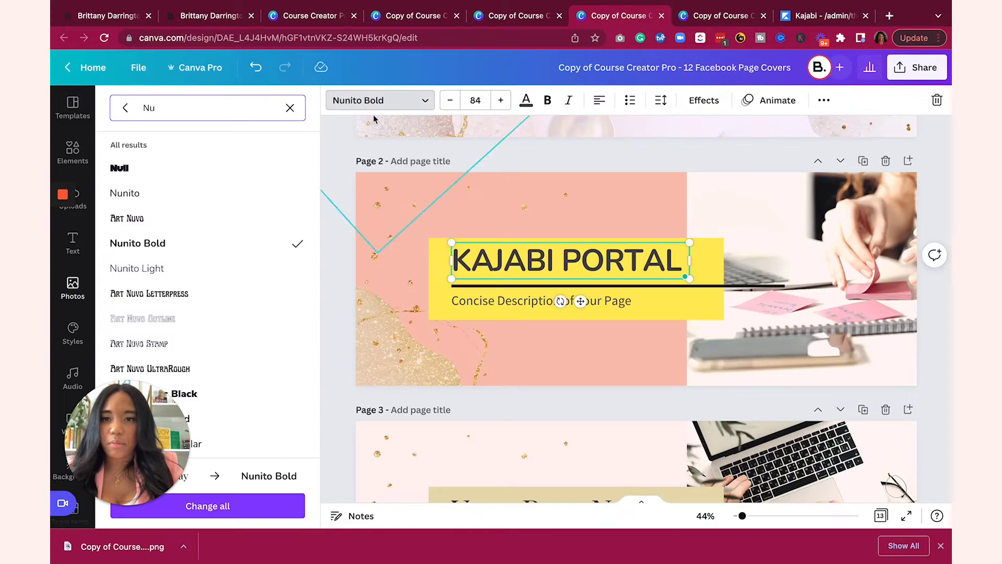
pyautogui.click(406, 101)
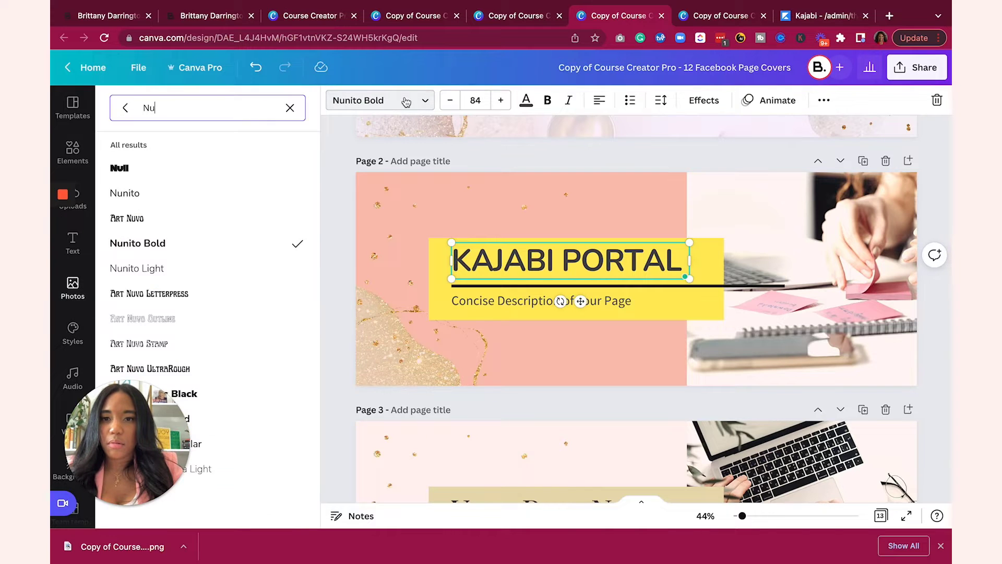
pyautogui.press('BackSpace')
pyautogui.write('o')
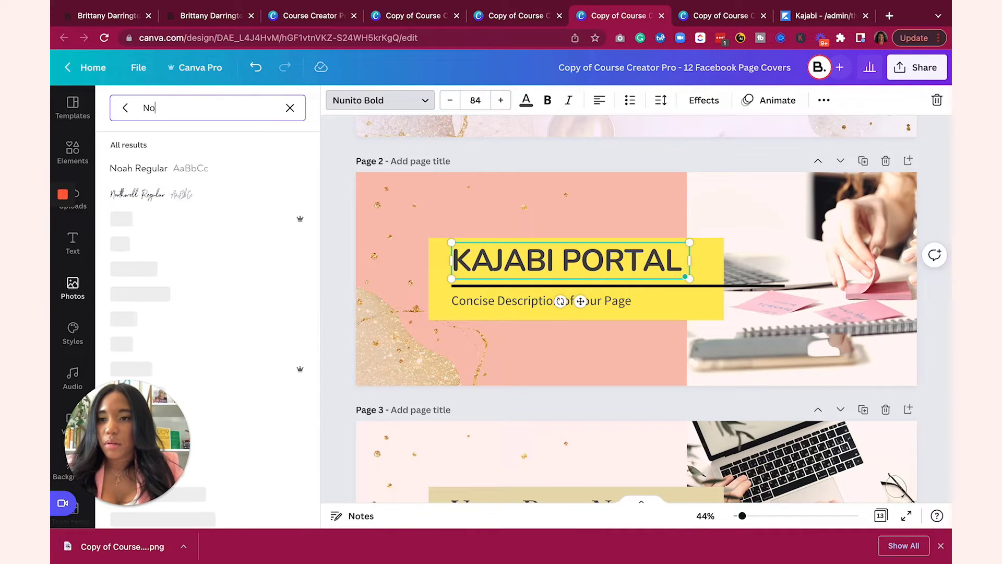
pyautogui.write('r')
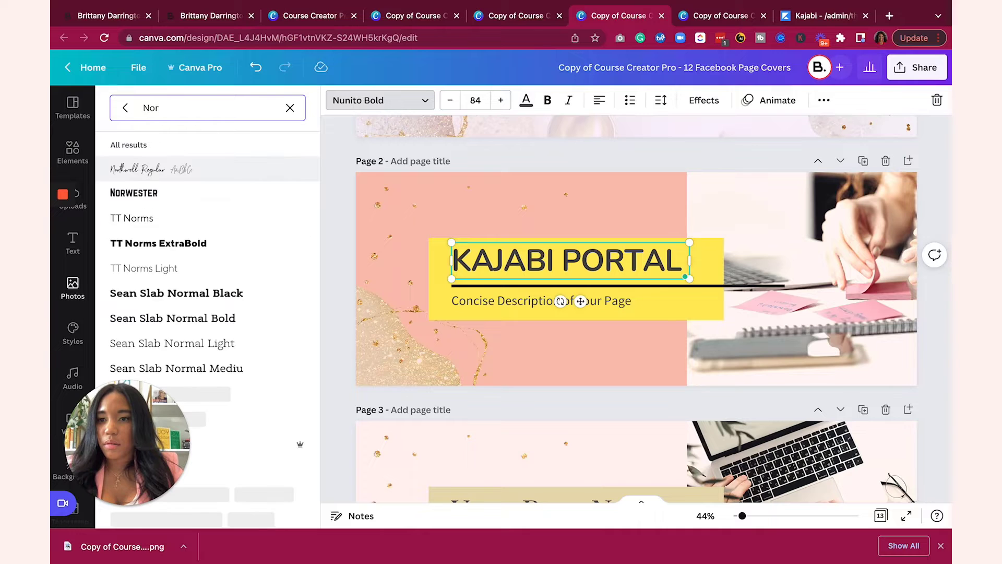
pyautogui.click(715, 15)
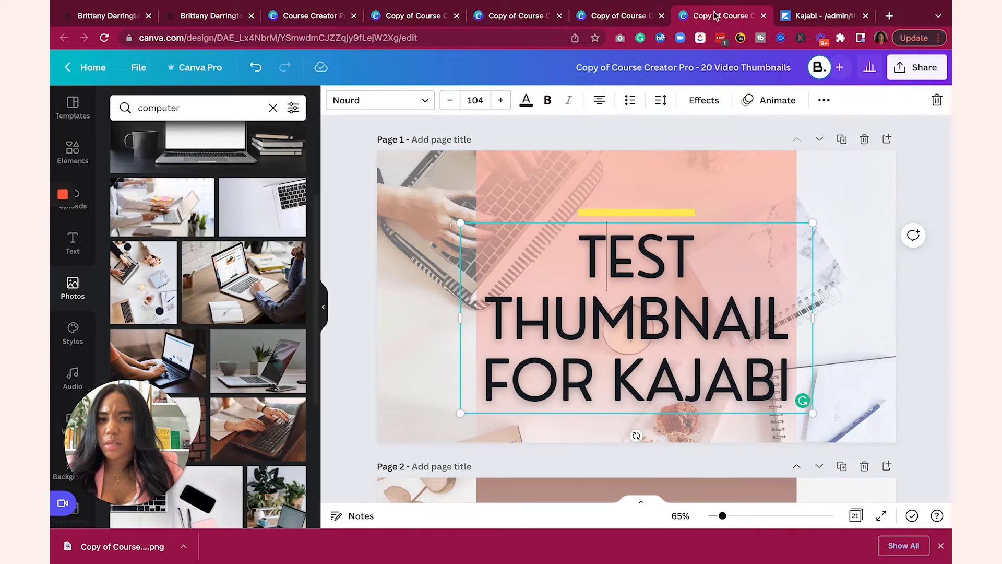
pyautogui.click(641, 16)
pyautogui.press('BackSpace')
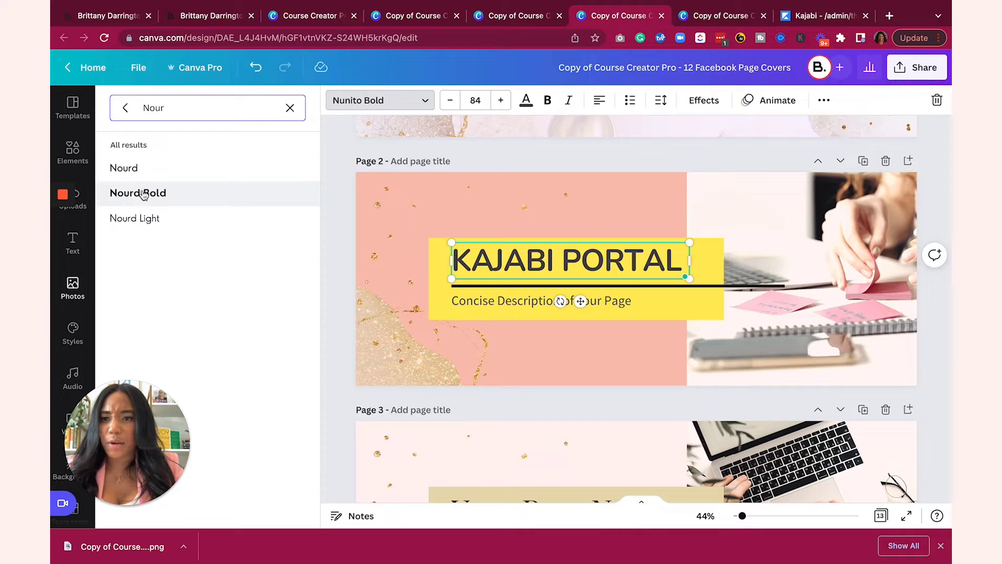
pyautogui.click(145, 194)
pyautogui.click(331, 186)
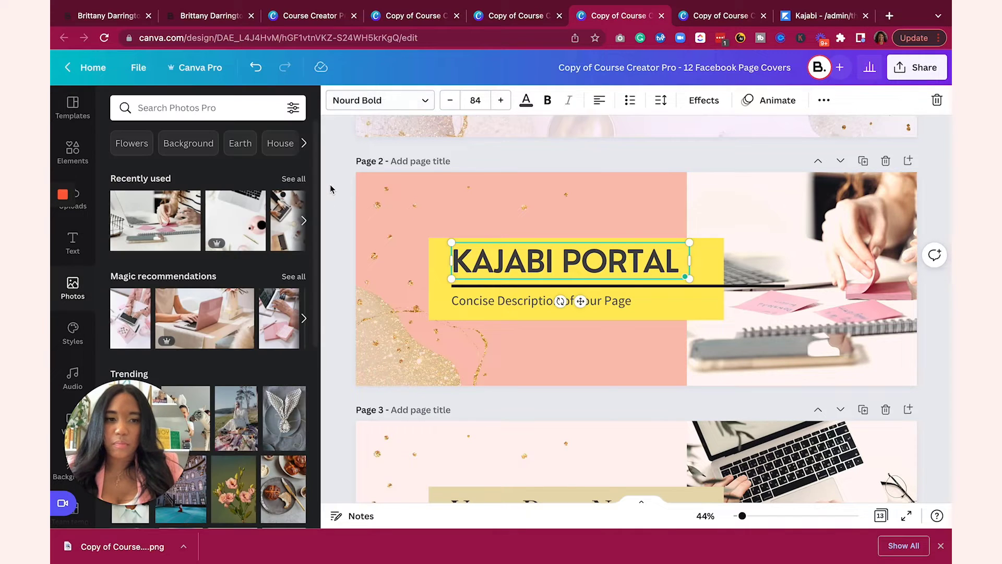
# - Recolor the whole "KAJABI PORTAL" heading with the near-black document color
pyautogui.doubleClick(563, 261)
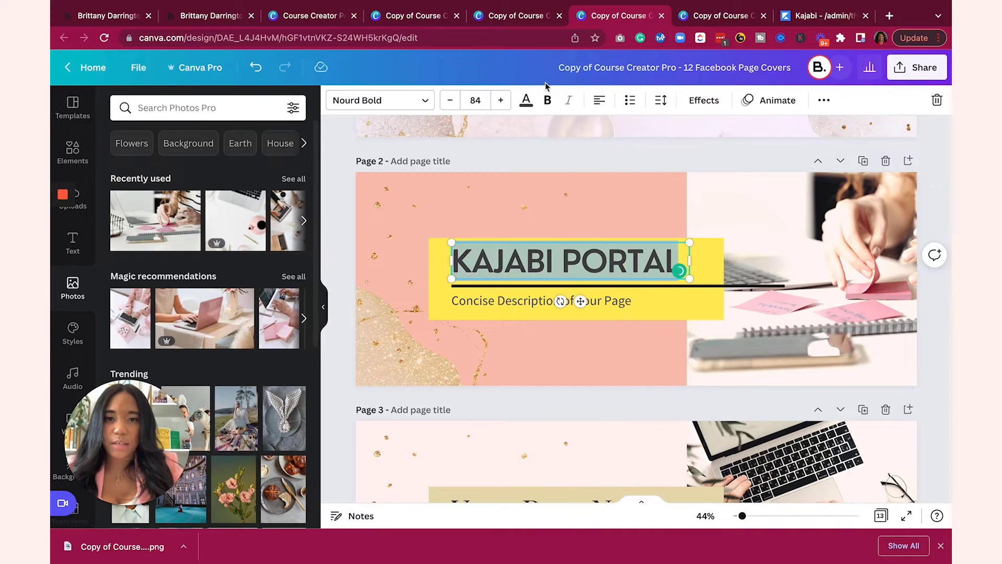
pyautogui.click(527, 100)
pyautogui.click(224, 165)
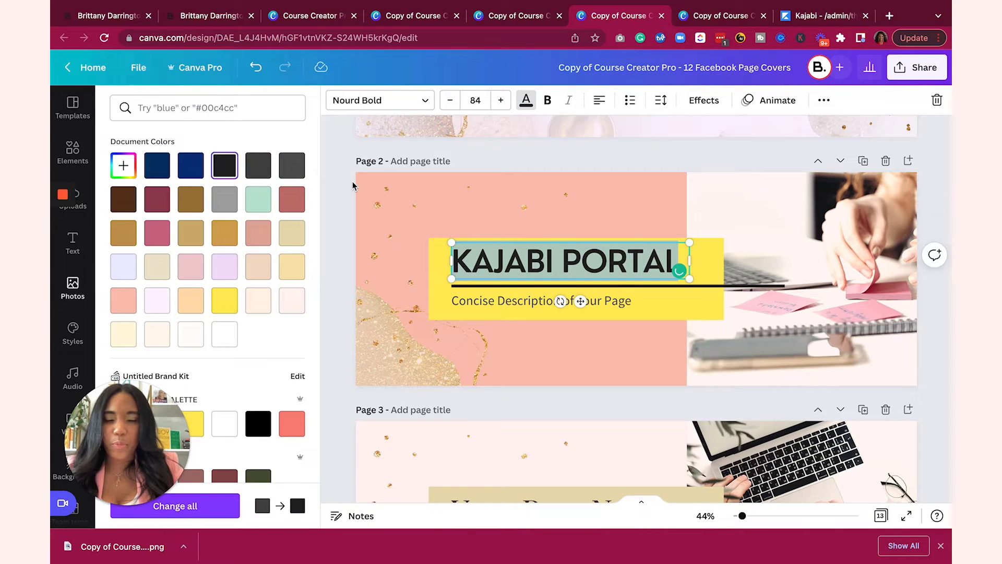
pyautogui.click(352, 179)
pyautogui.click(934, 188)
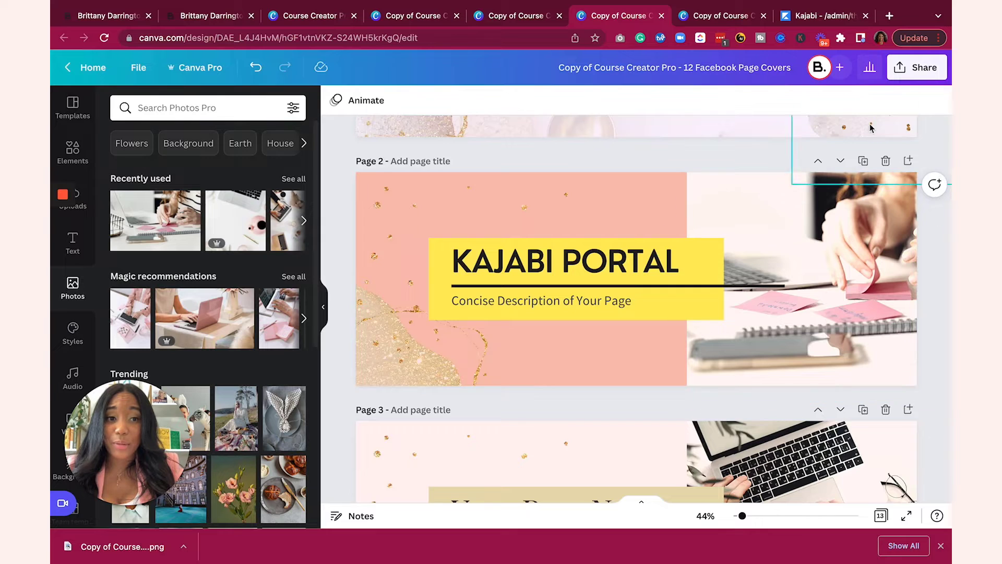
# - Download only page 2 of the Facebook Page Covers design as a PNG at 2050 × 780 px
pyautogui.click(910, 78)
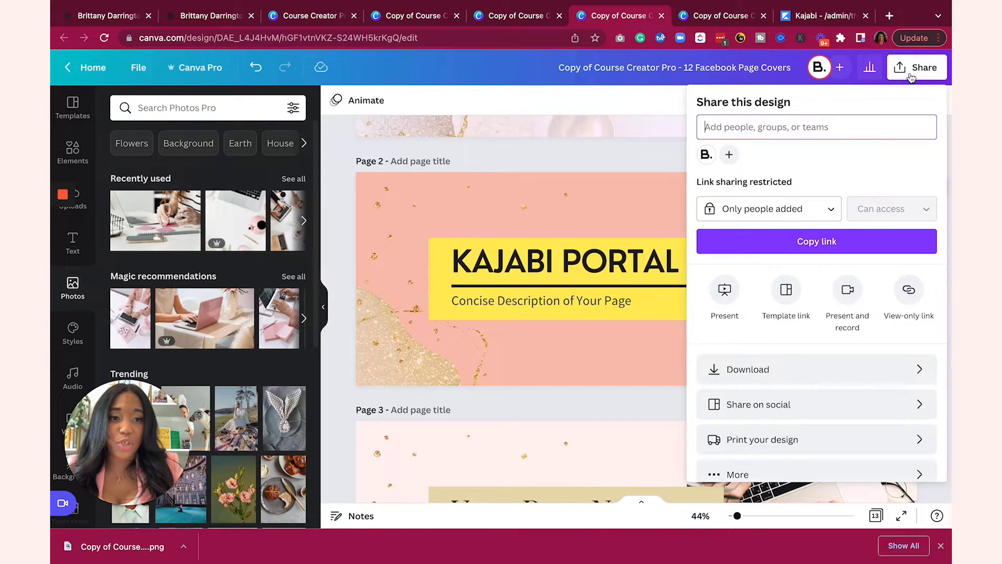
pyautogui.click(734, 371)
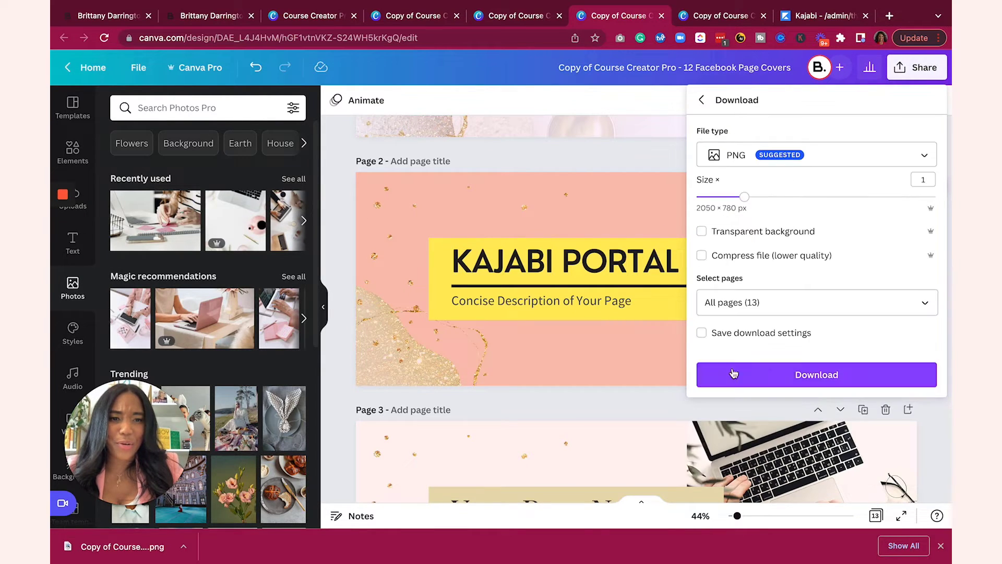
pyautogui.click(767, 303)
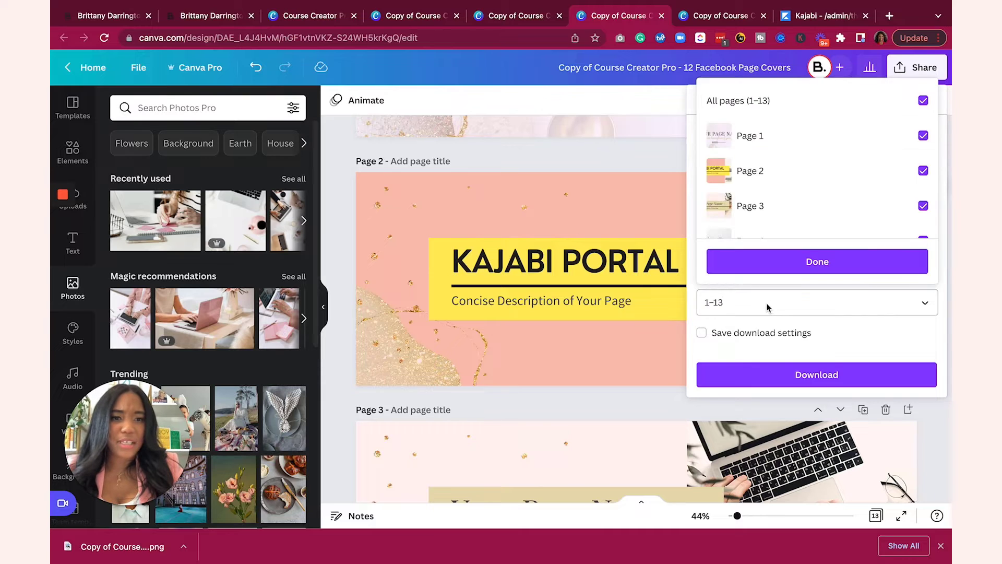
pyautogui.click(756, 101)
pyautogui.click(746, 170)
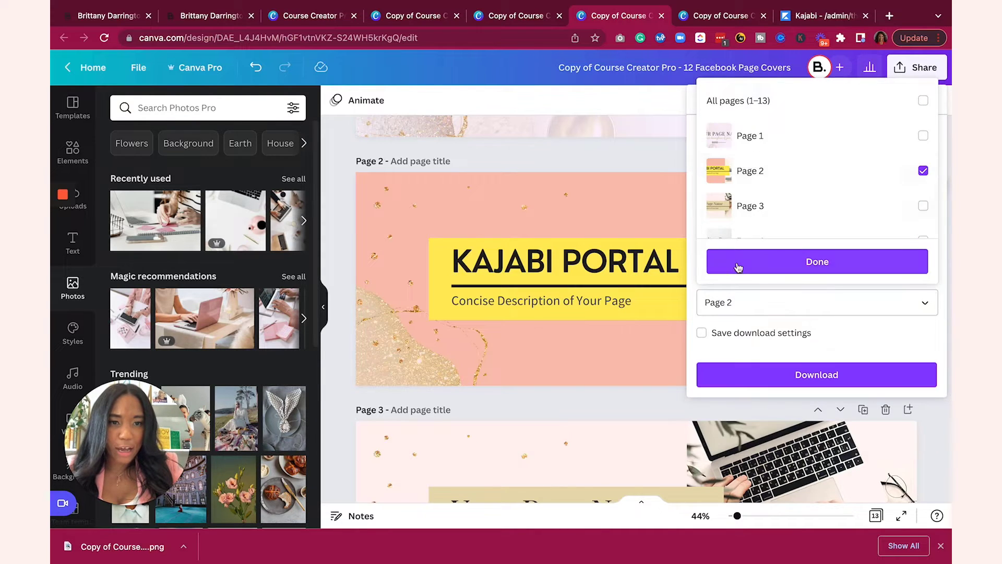
pyautogui.click(738, 264)
pyautogui.click(747, 372)
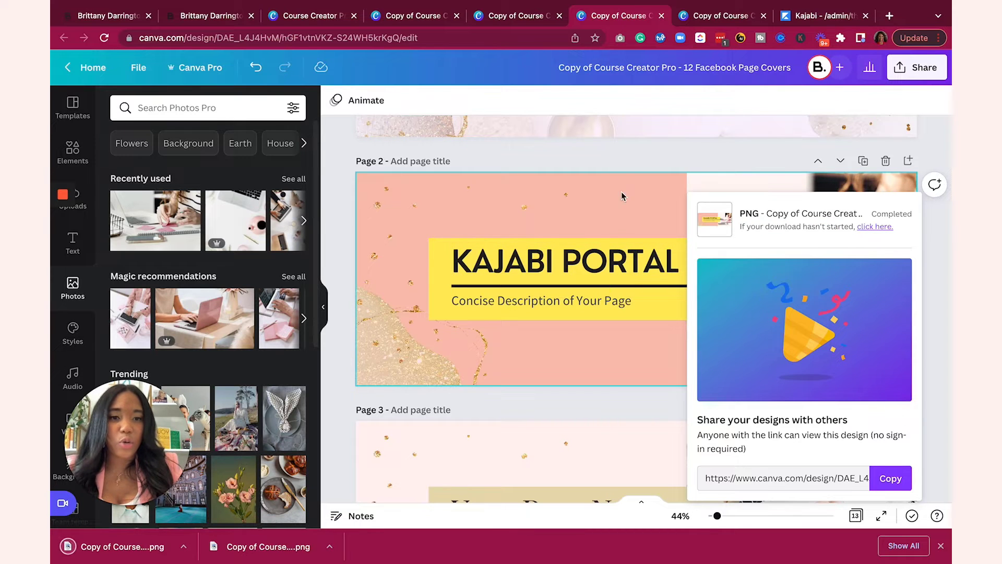
pyautogui.click(616, 159)
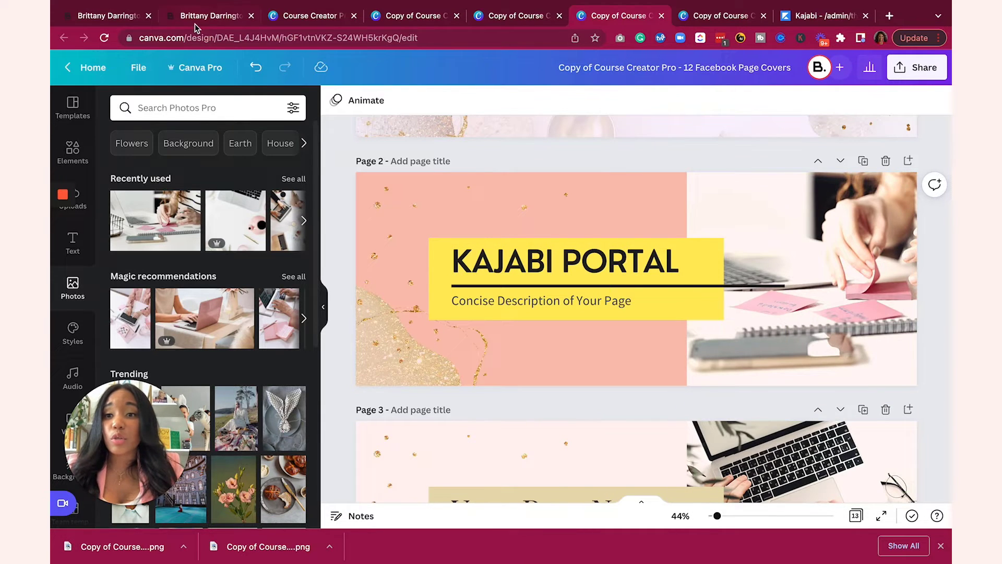
# - Compare the banners of the Course Creator Pro and Bella Canva portals with the Video Thumbnails and Facebook Page Covers designs
pyautogui.click(207, 16)
pyautogui.scroll(15, 207, 183)
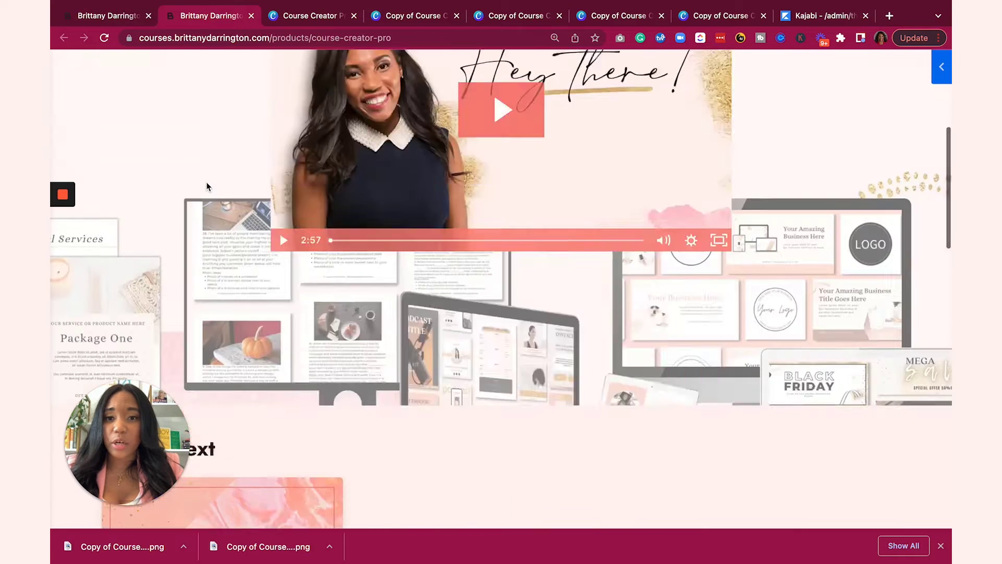
pyautogui.click(97, 16)
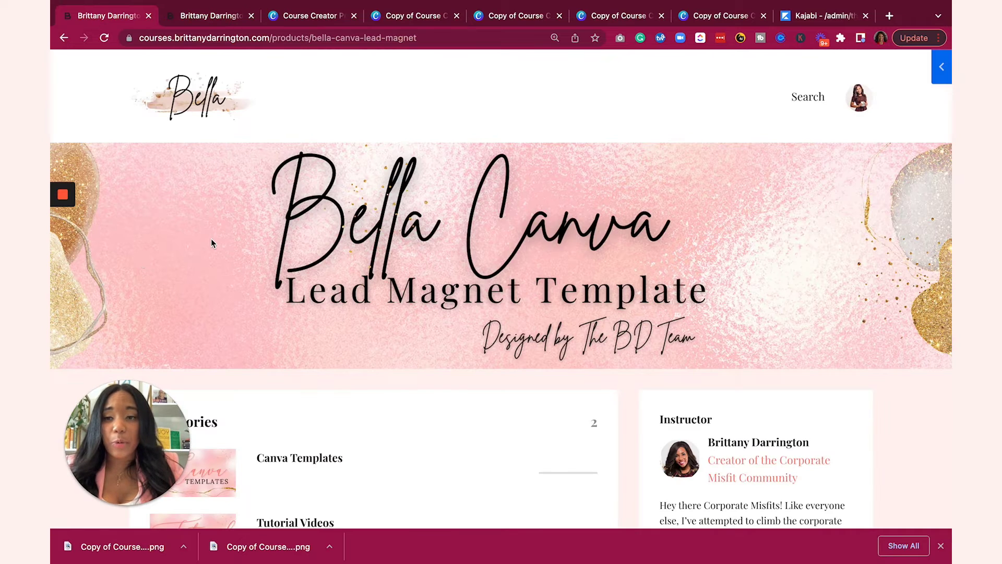
pyautogui.click(191, 16)
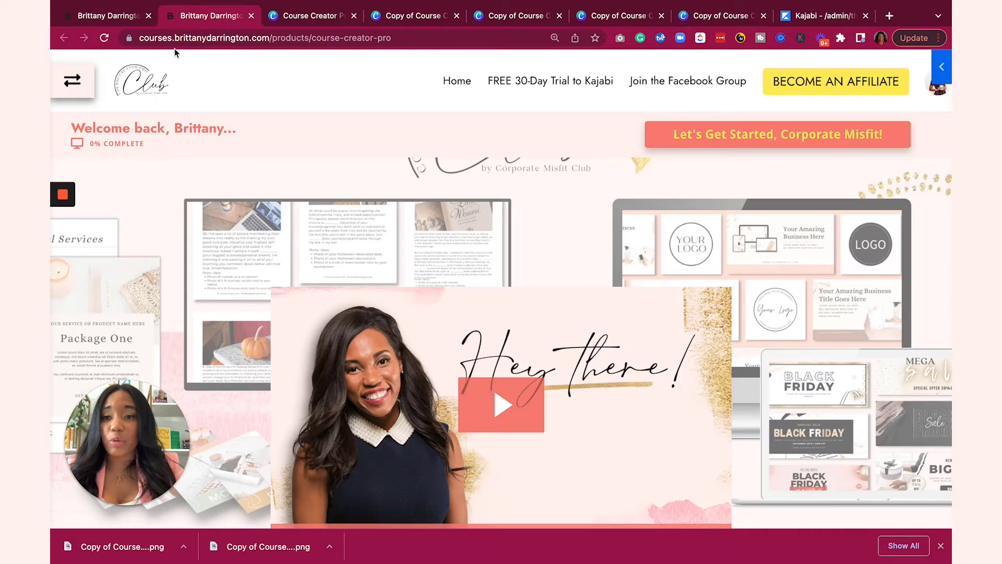
pyautogui.click(825, 16)
pyautogui.click(719, 11)
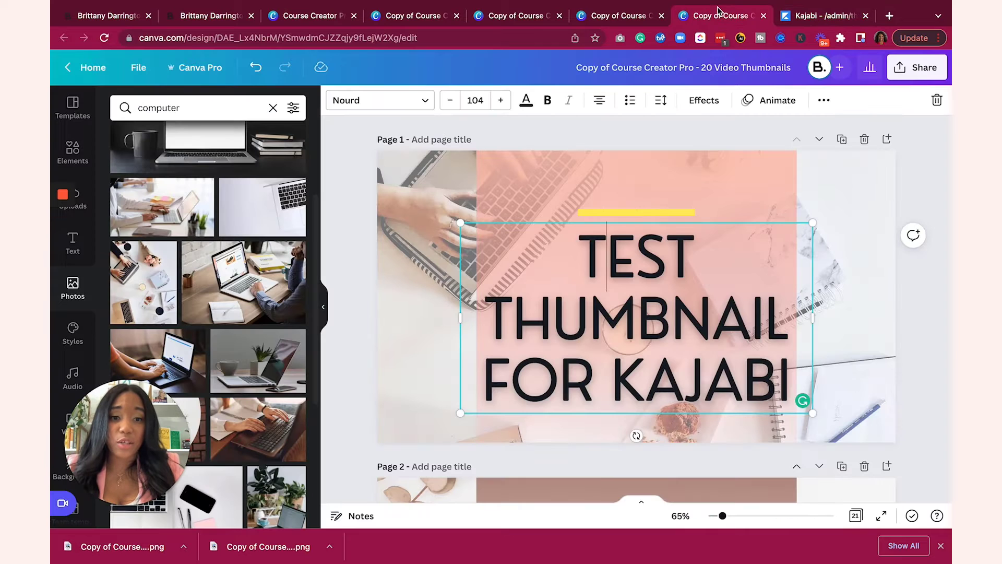
pyautogui.click(645, 14)
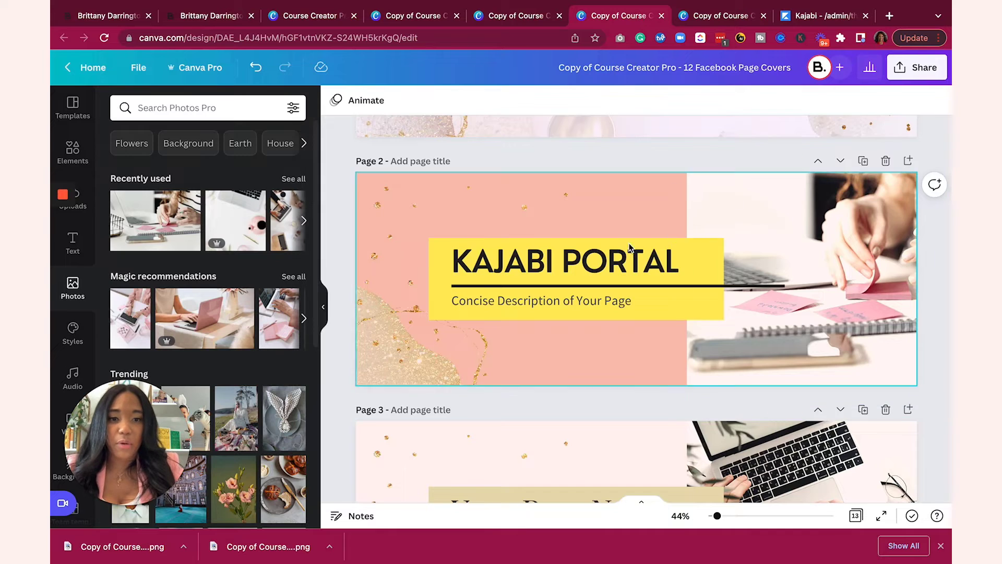
# - Delete the heading, divider line, yellow box, description text and photo from page 2 of the cover design
pyautogui.click(668, 261)
pyautogui.click(441, 271)
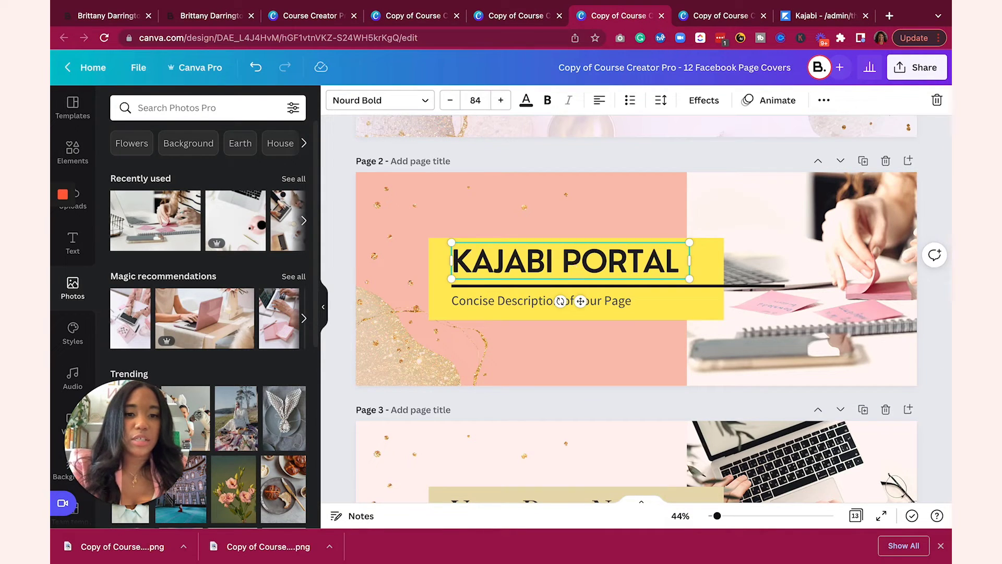
pyautogui.press('Delete')
pyautogui.click(620, 285)
pyautogui.press('Delete')
pyautogui.click(606, 265)
pyautogui.press('Delete')
pyautogui.click(587, 301)
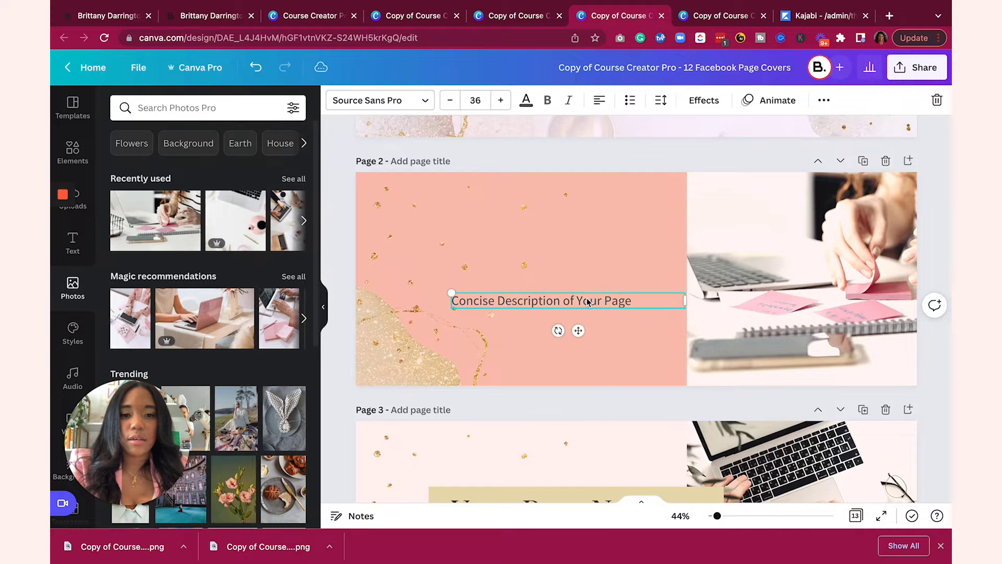
pyautogui.press('Delete')
pyautogui.click(775, 286)
pyautogui.press('Delete')
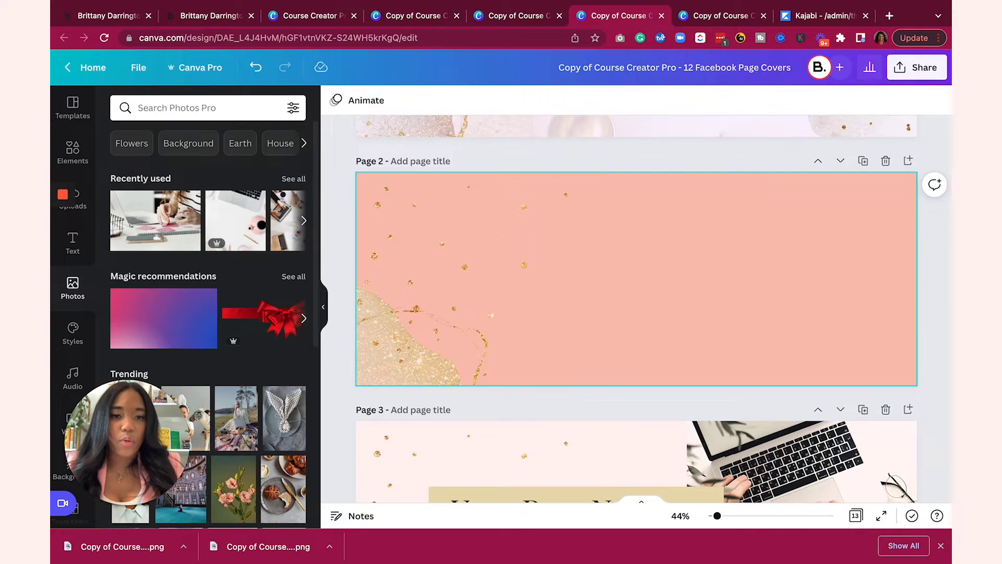
pyautogui.click(620, 215)
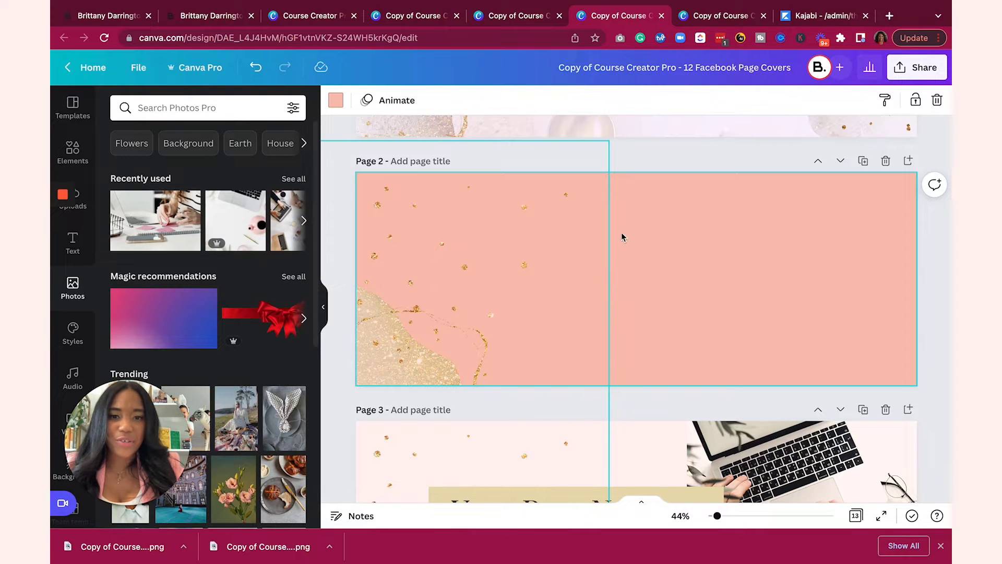
# - Download only the cleared page 2 of the cover design, the pink background with gold accents, as a PNG at 2050 × 780 px
pyautogui.click(920, 68)
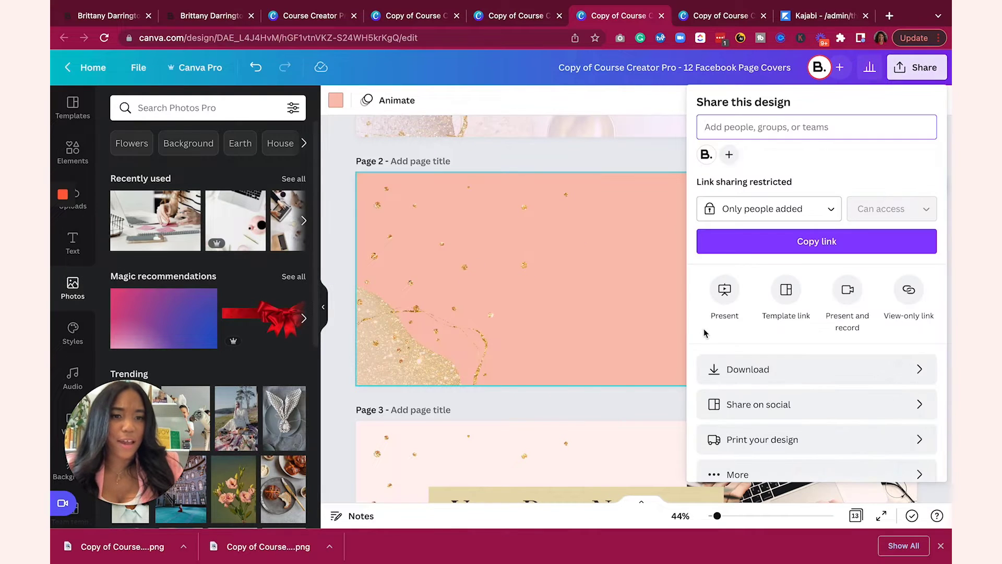
pyautogui.click(747, 369)
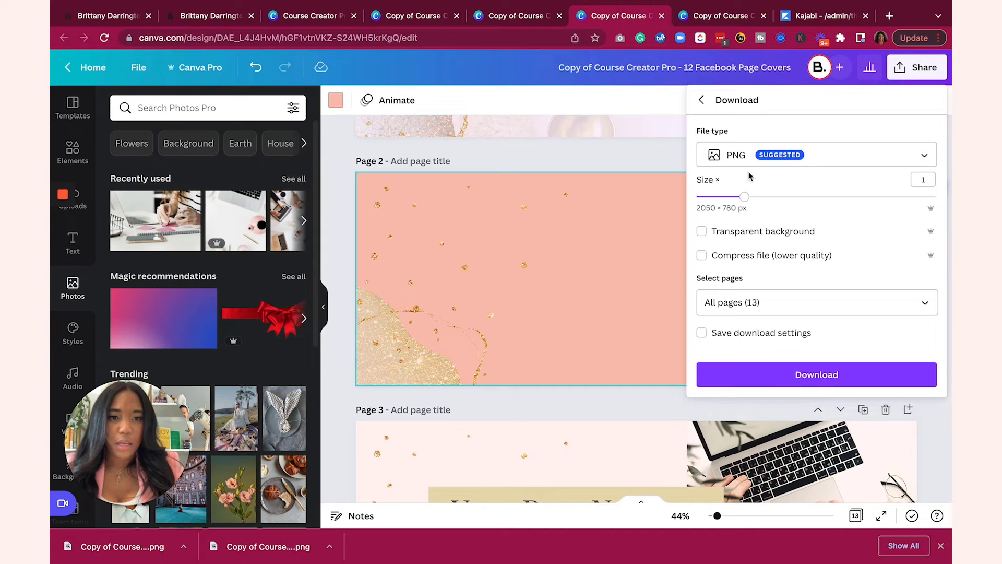
pyautogui.click(739, 305)
pyautogui.click(766, 101)
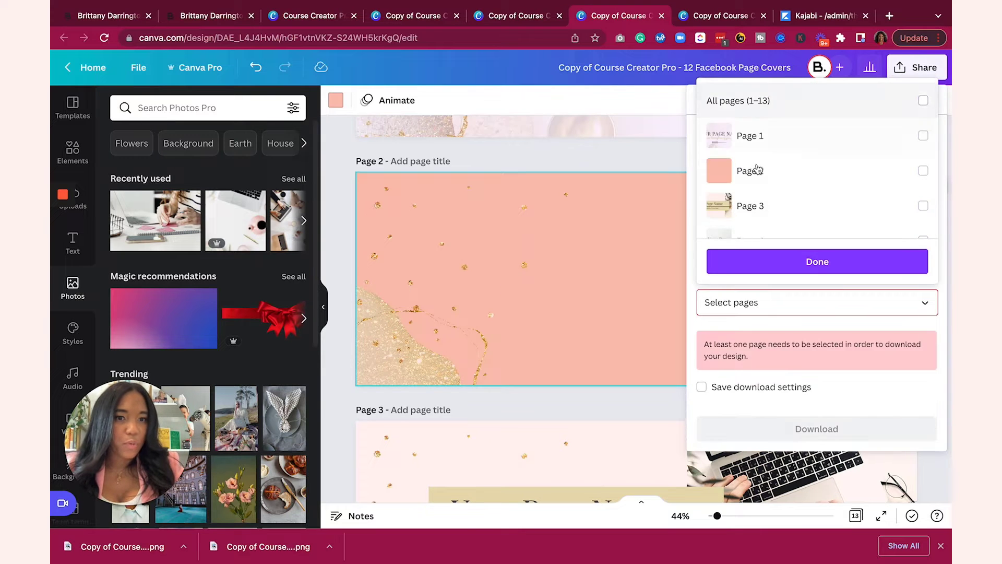
pyautogui.click(750, 171)
pyautogui.click(753, 261)
pyautogui.click(745, 375)
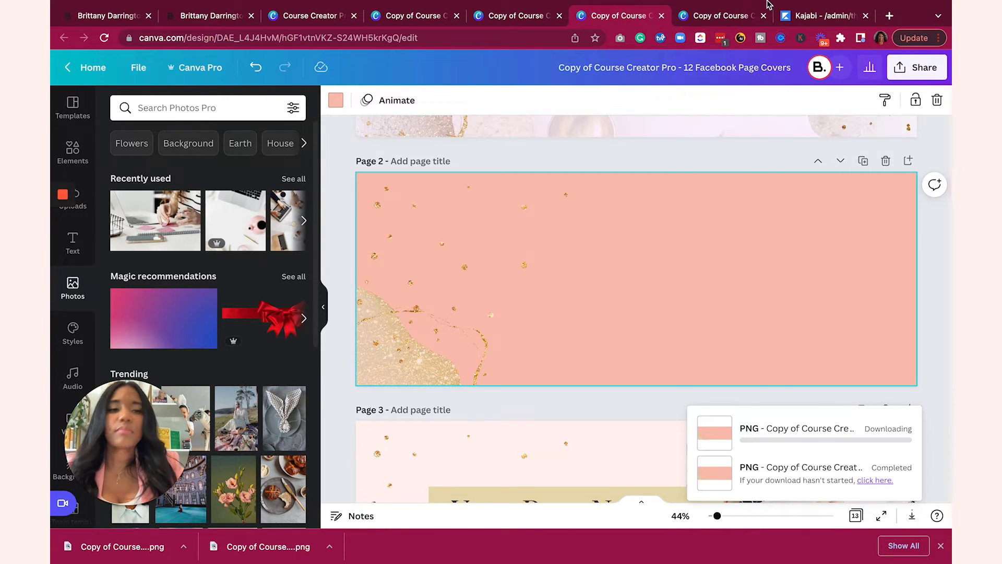
# - Switch to the Kajabi theme editor and upload the downloaded pink and gold PNG as the Hero section's background image
pyautogui.click(809, 48)
pyautogui.click(340, 174)
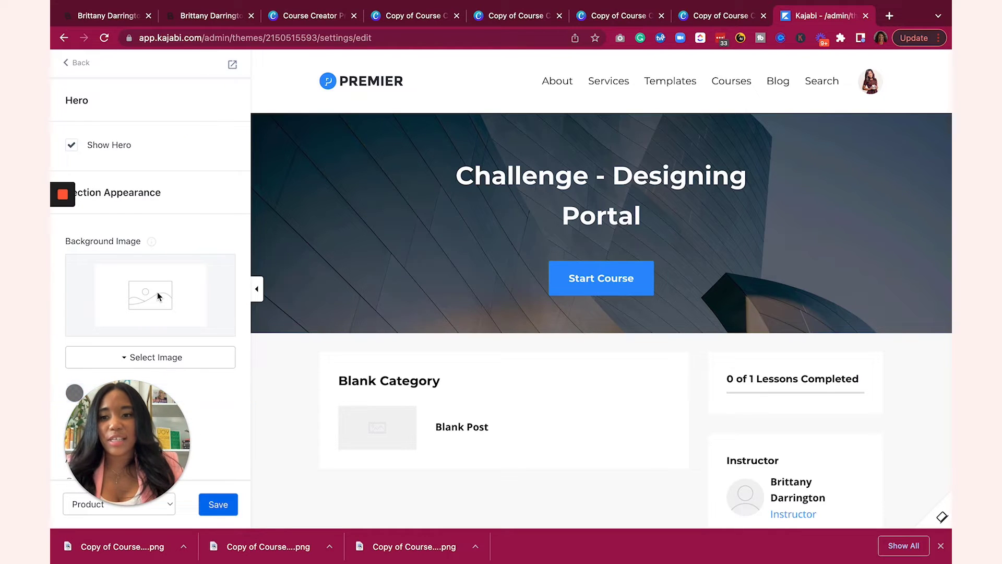
pyautogui.scroll(-5, 158, 293)
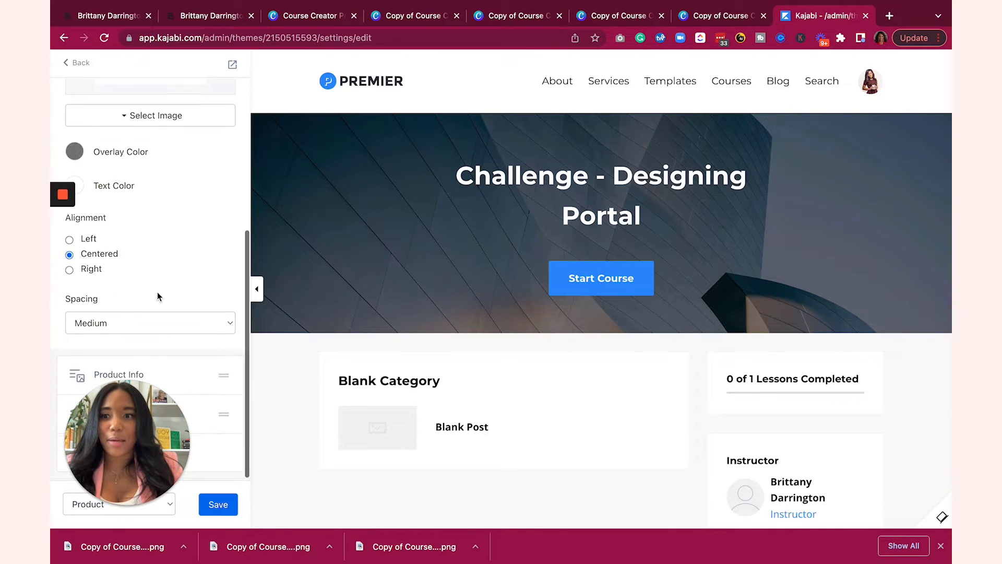
pyautogui.scroll(4, 157, 292)
pyautogui.scroll(2, 157, 292)
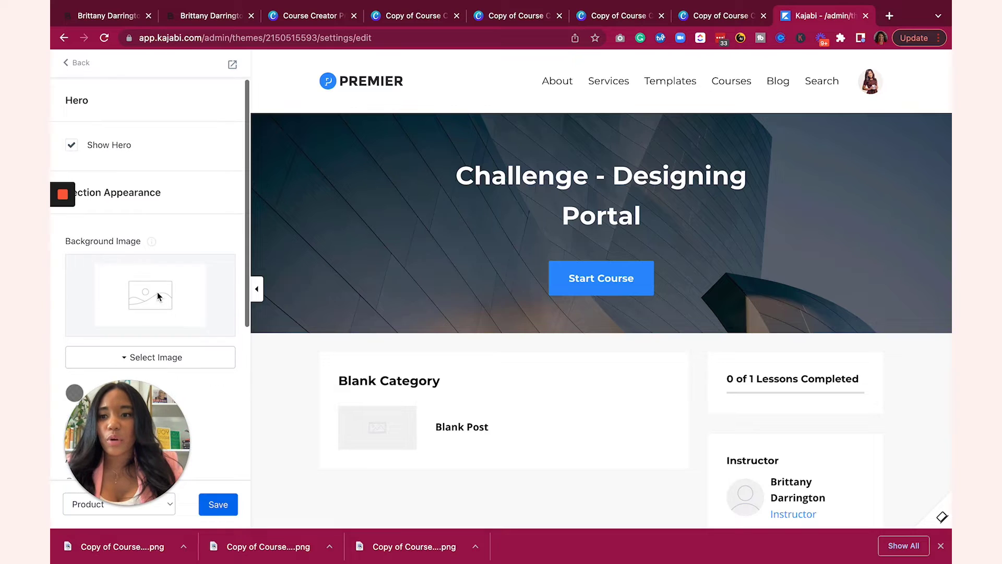
pyautogui.scroll(-3, 166, 170)
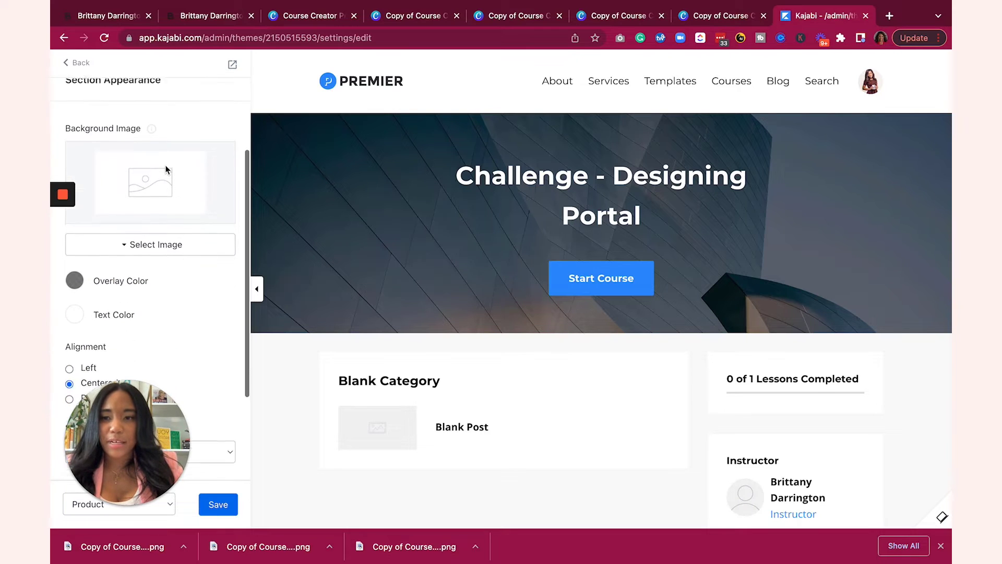
pyautogui.click(152, 232)
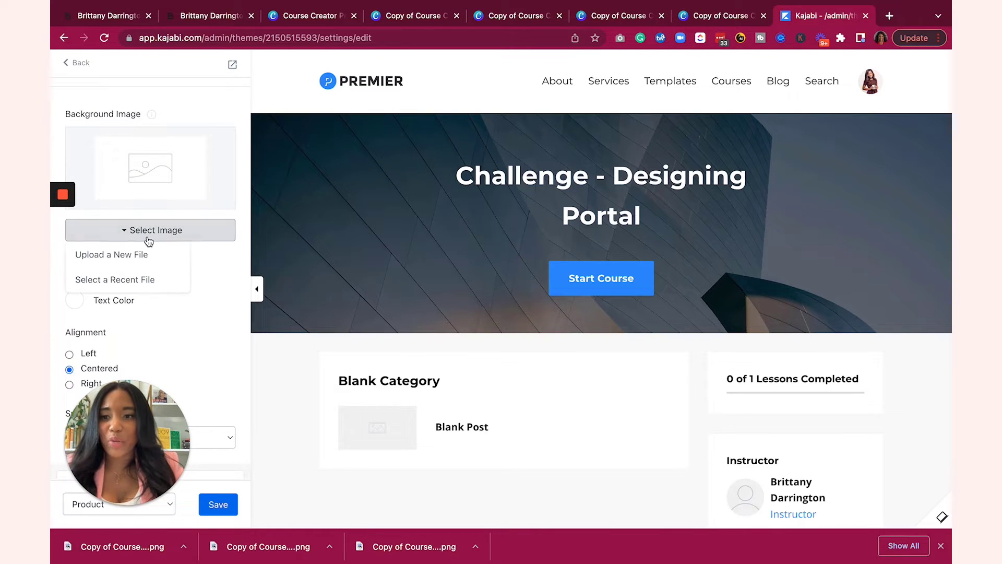
pyautogui.click(138, 258)
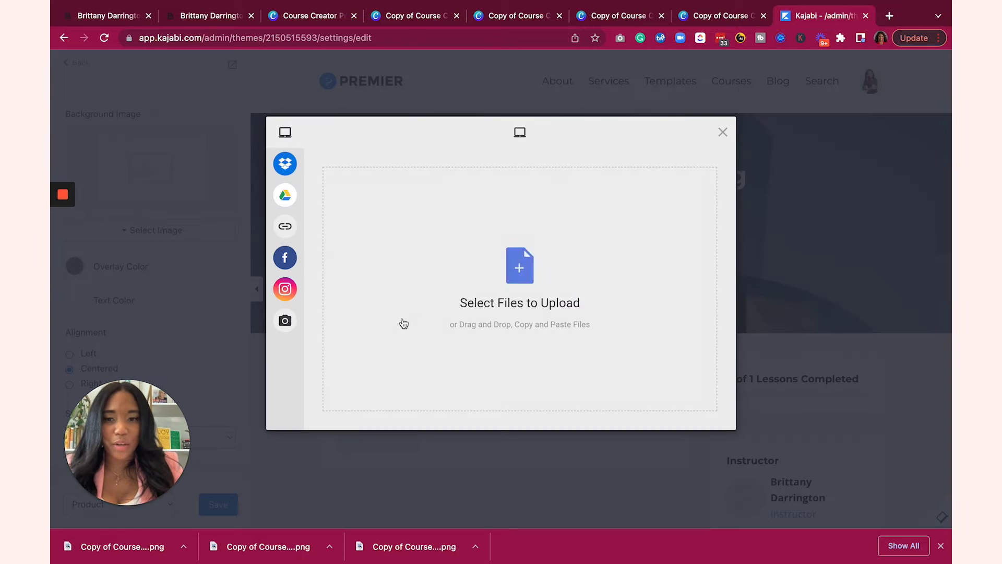
pyautogui.moveTo(143, 551); pyautogui.dragTo(531, 240)
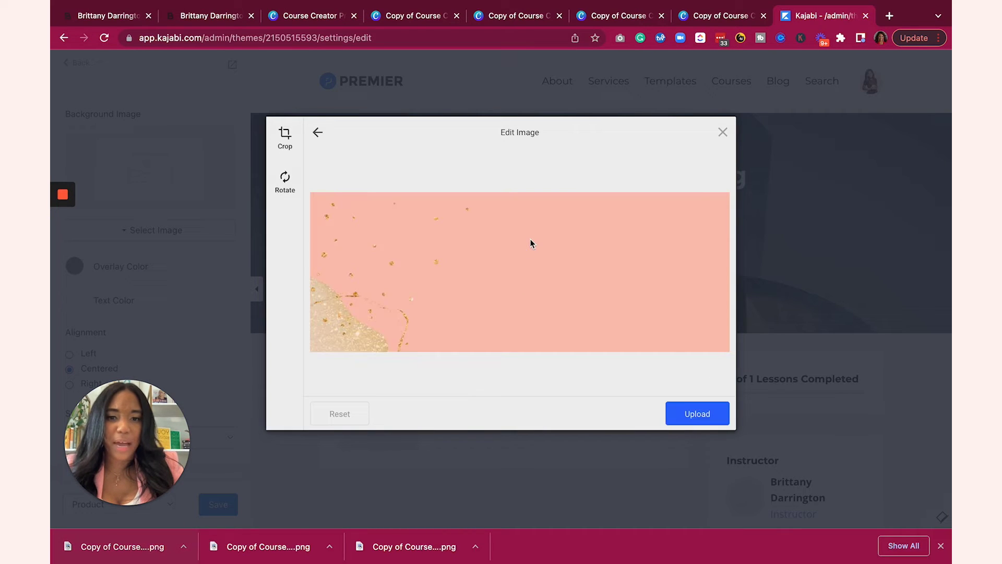
pyautogui.click(687, 412)
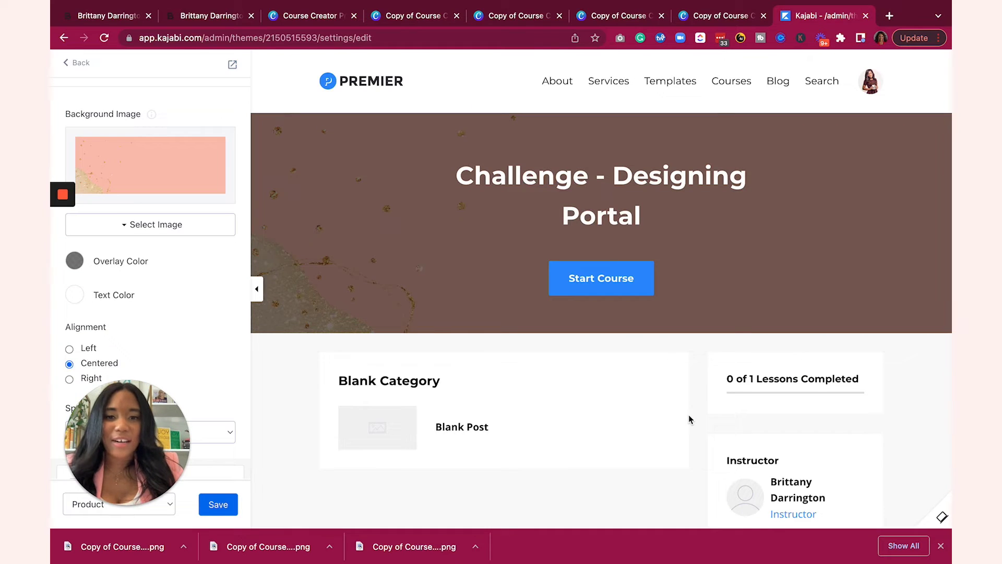
# - Make the Hero section's overlay color fully transparent
pyautogui.click(75, 261)
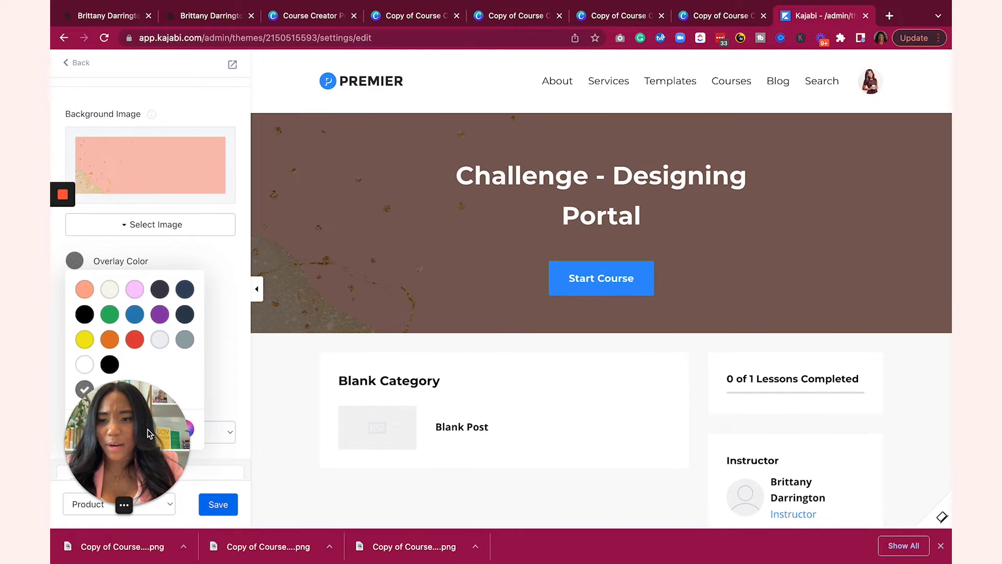
pyautogui.moveTo(150, 497); pyautogui.dragTo(340, 487)
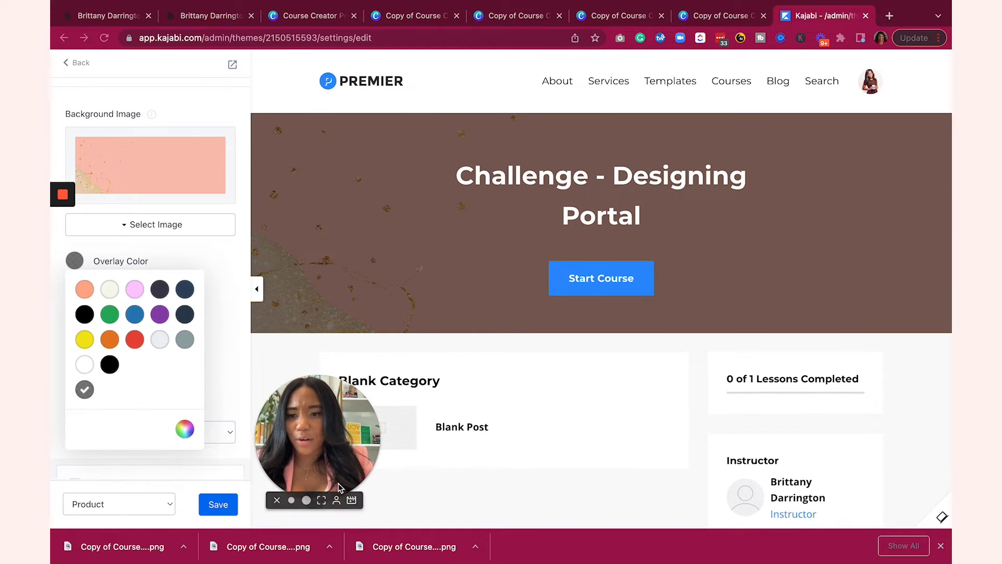
pyautogui.click(184, 429)
pyautogui.click(220, 402)
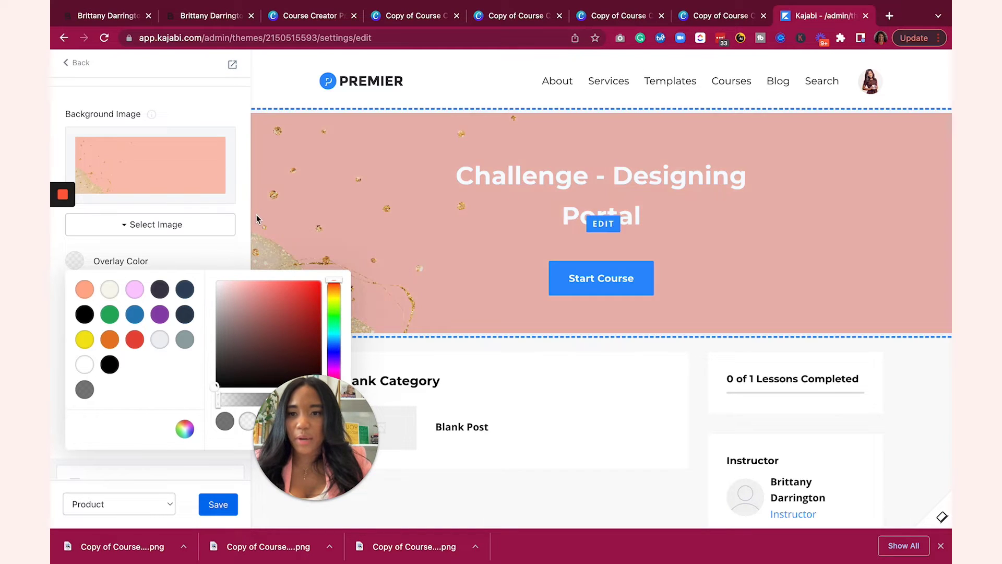
pyautogui.click(244, 201)
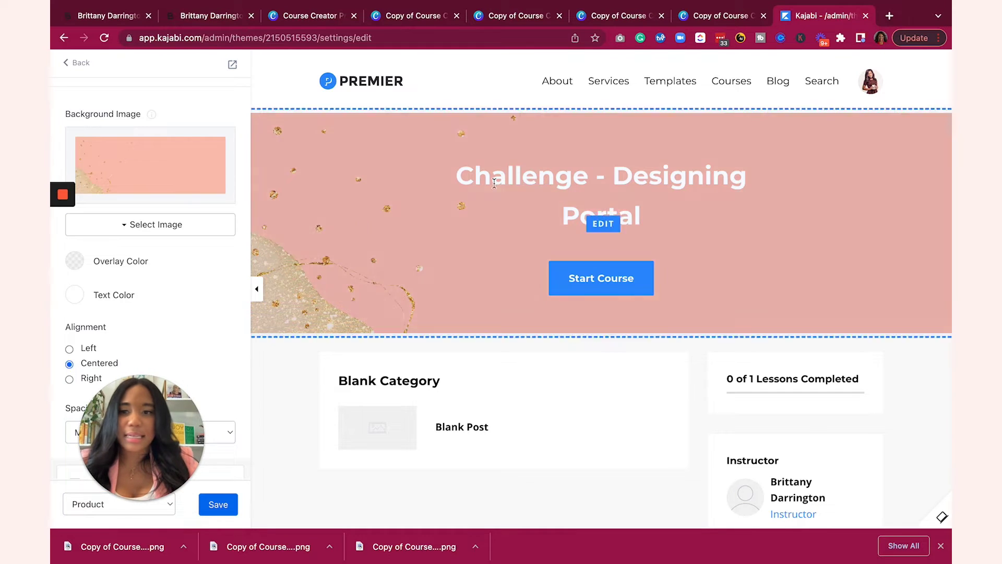
# - Turn off Show Title in the Hero section's Product Info block and return to the Hero settings
pyautogui.scroll(3, 154, 293)
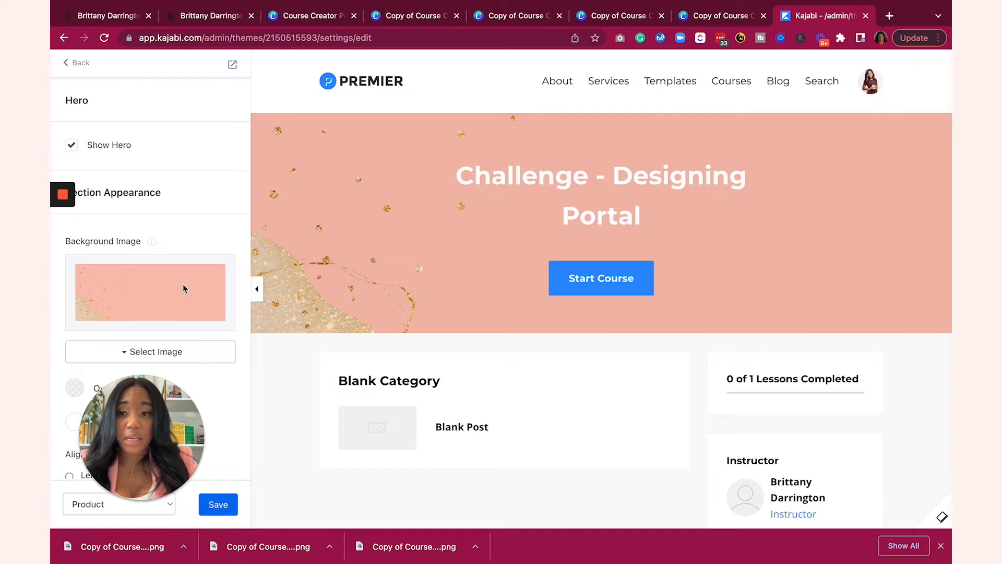
pyautogui.scroll(-5, 182, 287)
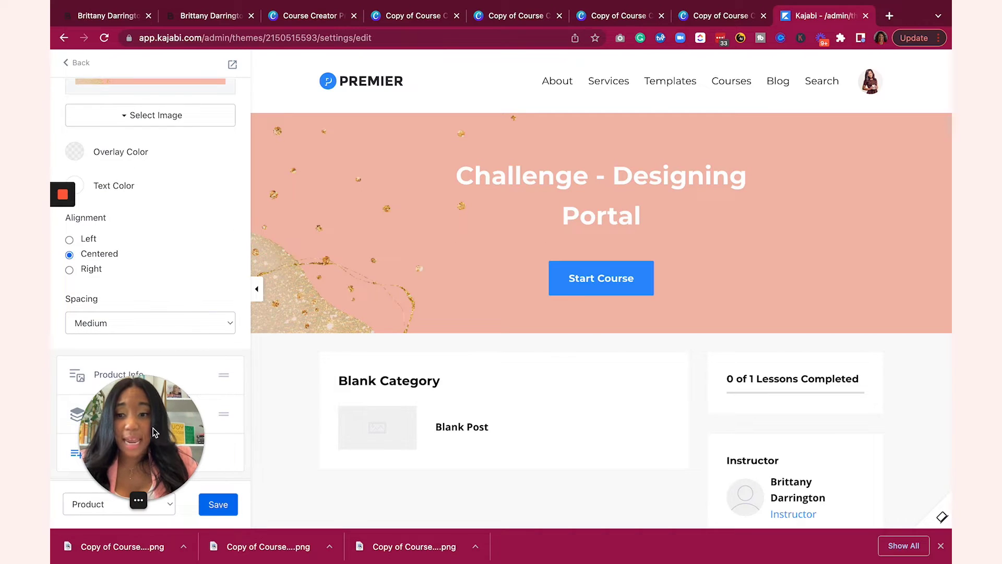
pyautogui.moveTo(108, 505)
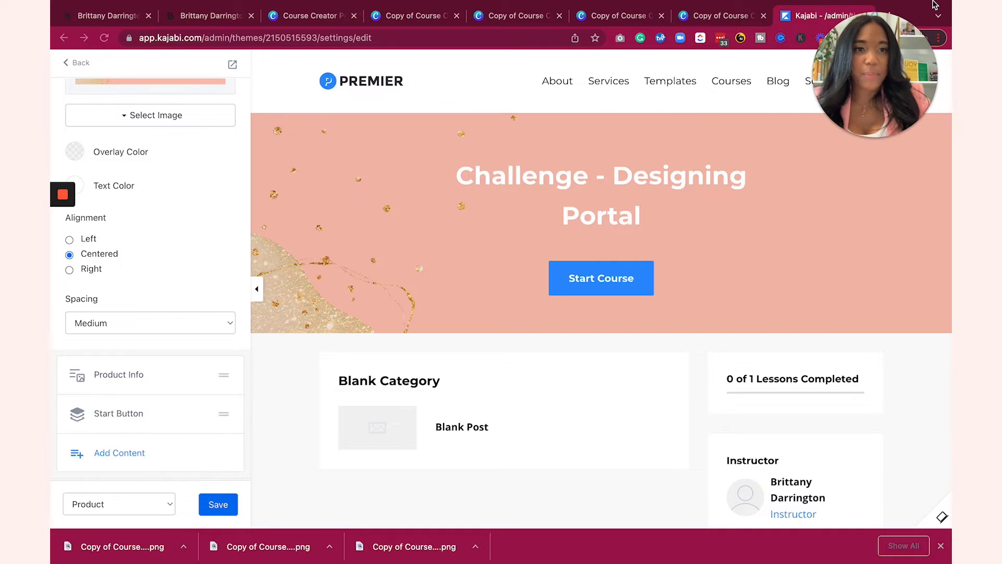
pyautogui.click(114, 374)
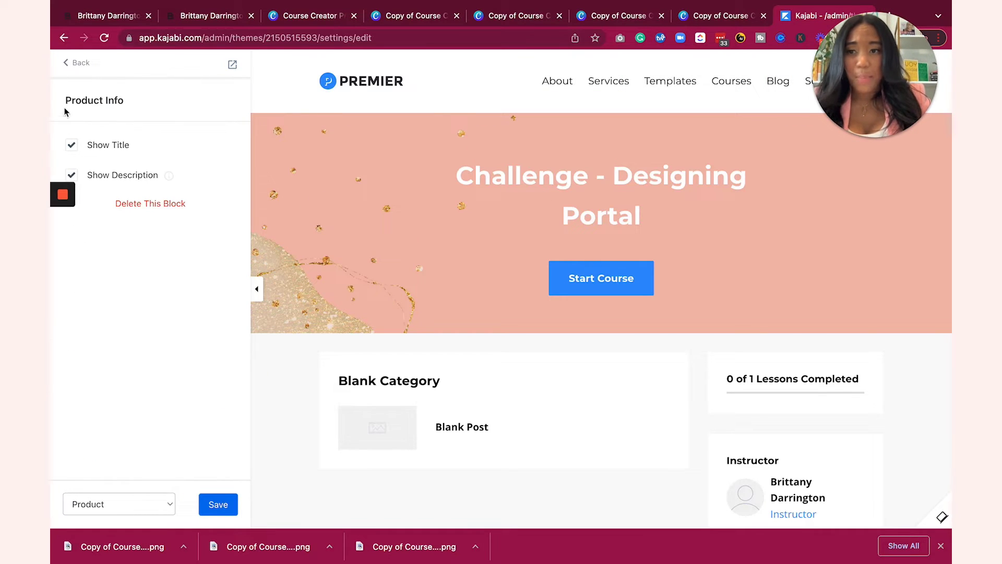
pyautogui.click(72, 145)
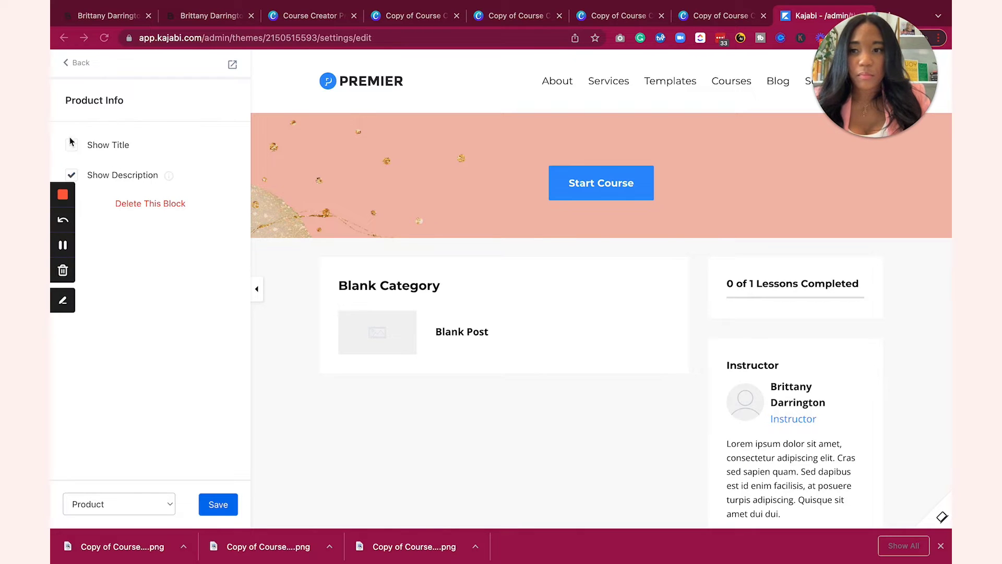
pyautogui.click(73, 62)
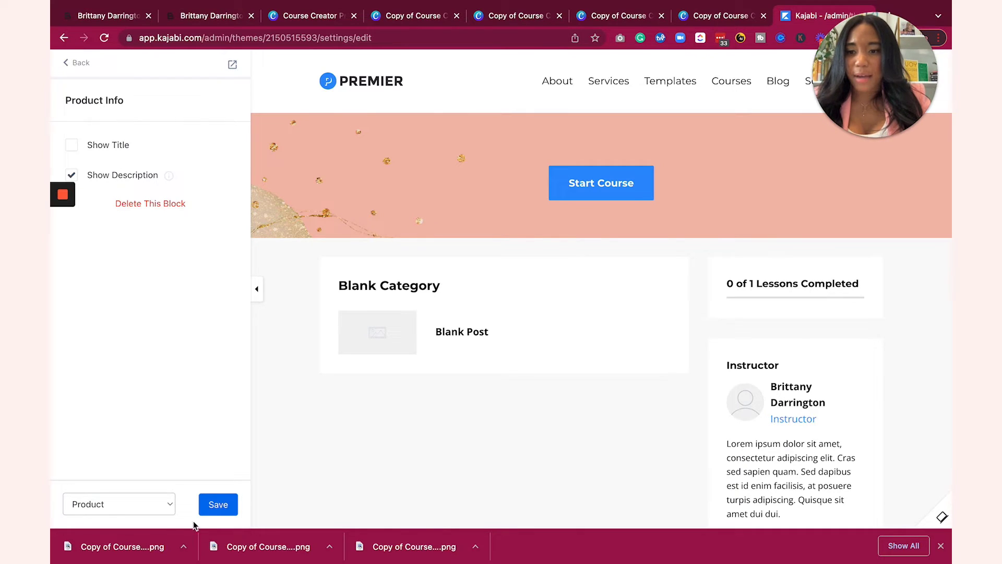
pyautogui.click(80, 63)
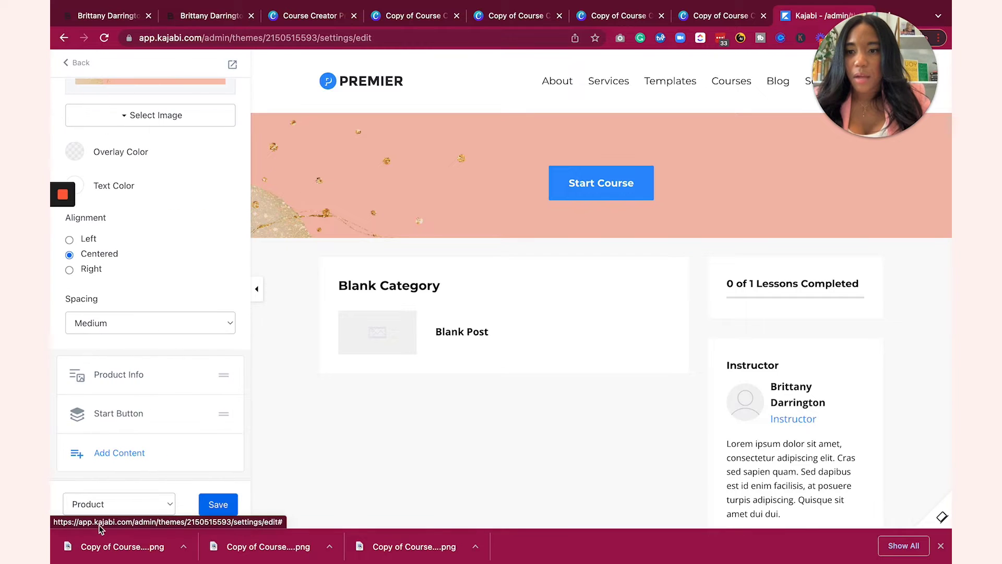
# - Add a Text block to the Hero section and replace its placeholder content with "KAJABI PORTAL DESIGN"
pyautogui.click(130, 453)
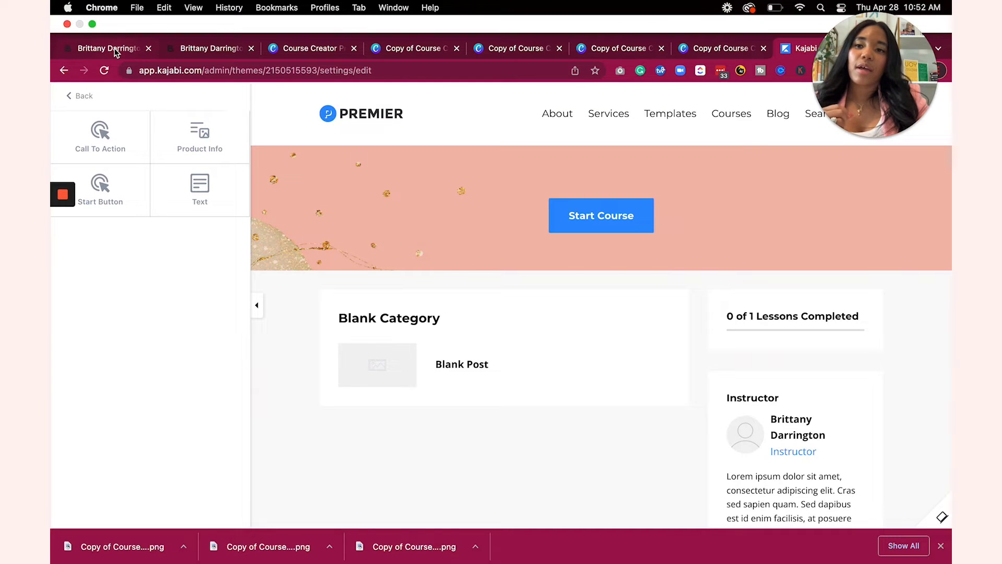
pyautogui.click(114, 51)
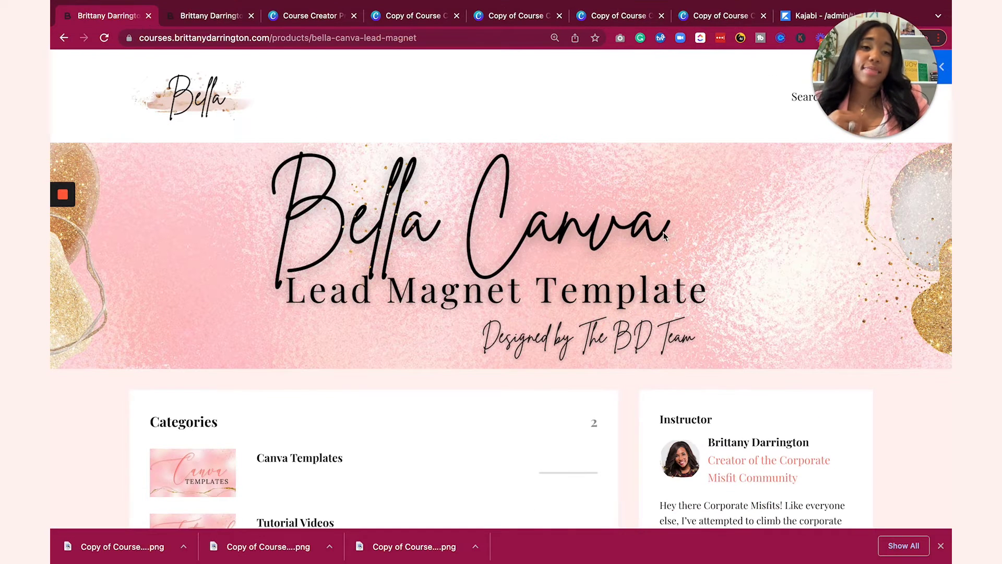
pyautogui.click(816, 14)
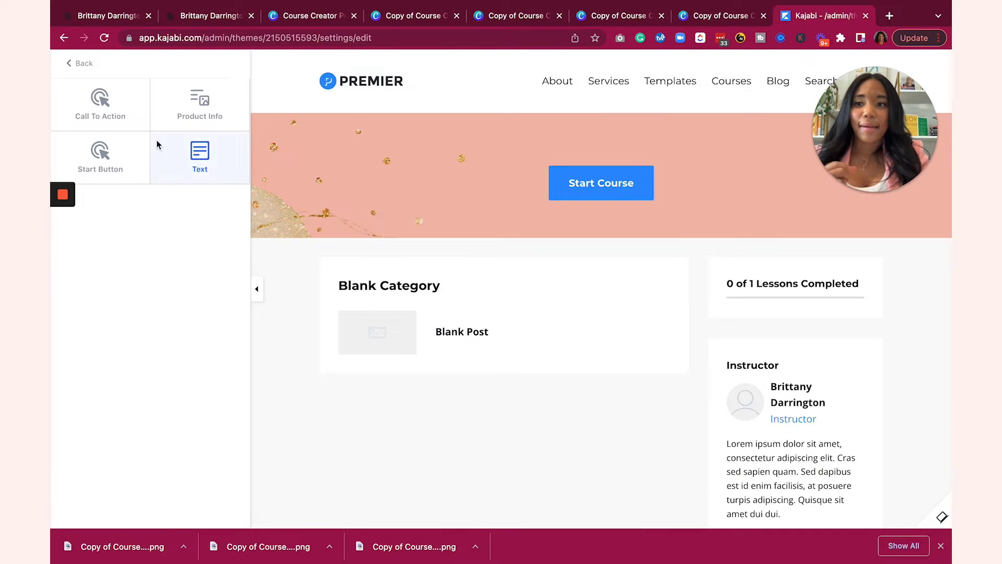
pyautogui.click(199, 153)
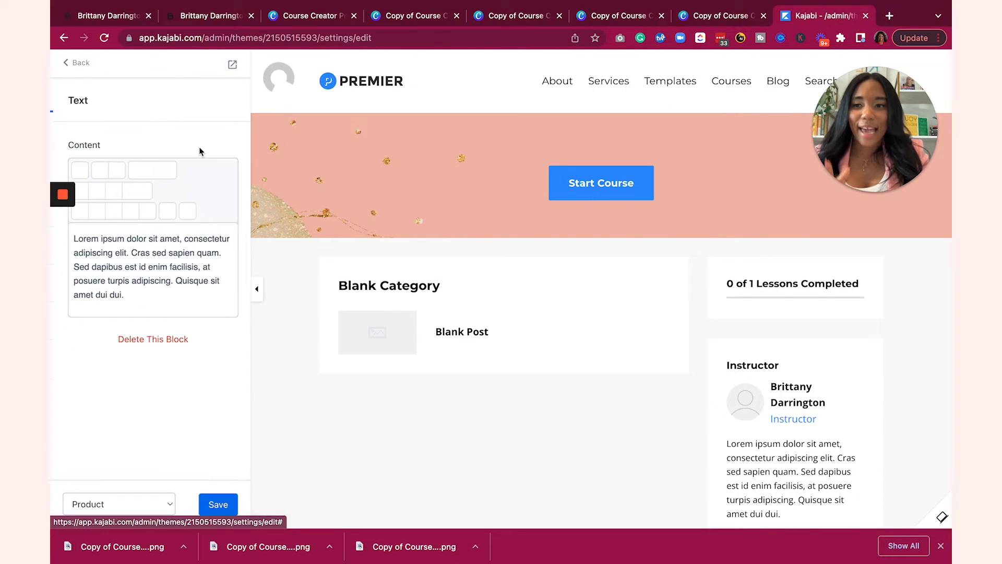
pyautogui.tripleClick(128, 291)
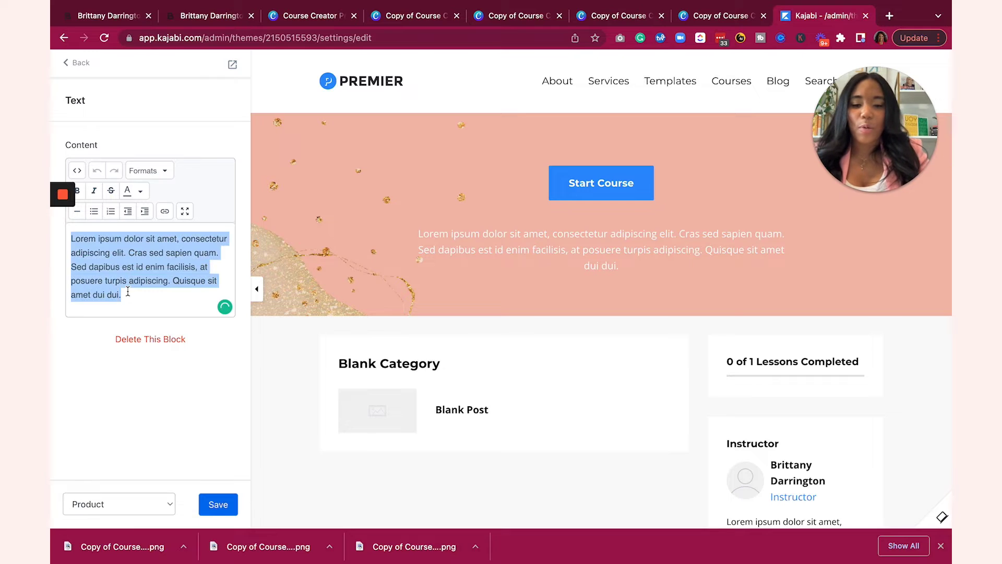
pyautogui.write('KAJABI PORTAL DE')
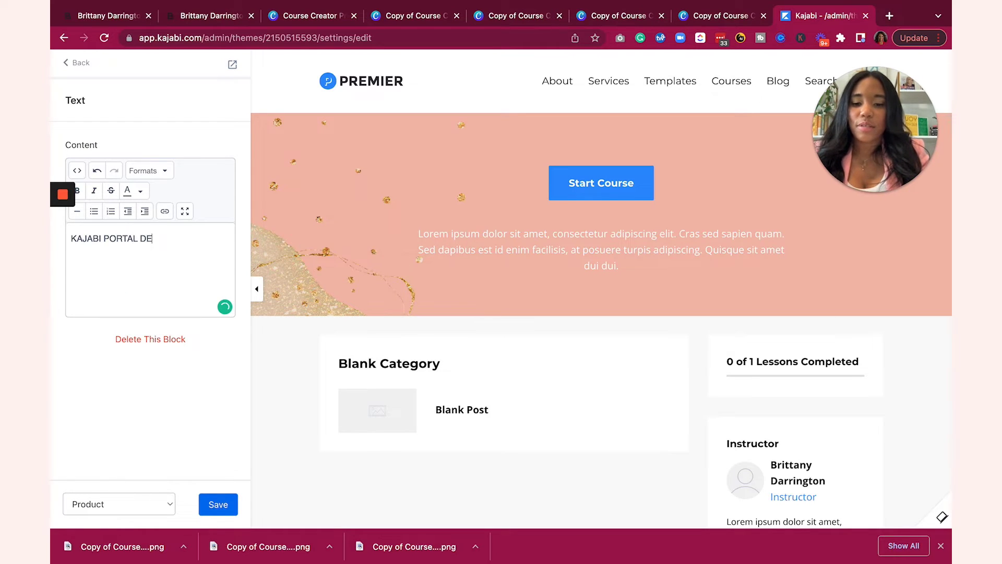
pyautogui.write('SIGN')
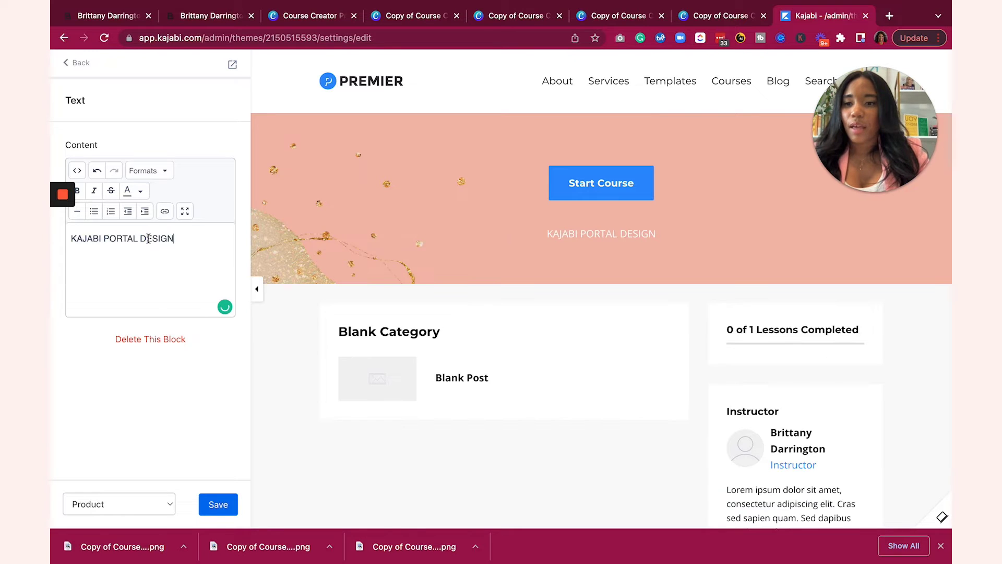
# - Format the "KAJABI PORTAL DESIGN" text as a large heading and center it
pyautogui.moveTo(174, 238); pyautogui.dragTo(154, 187)
pyautogui.click(165, 173)
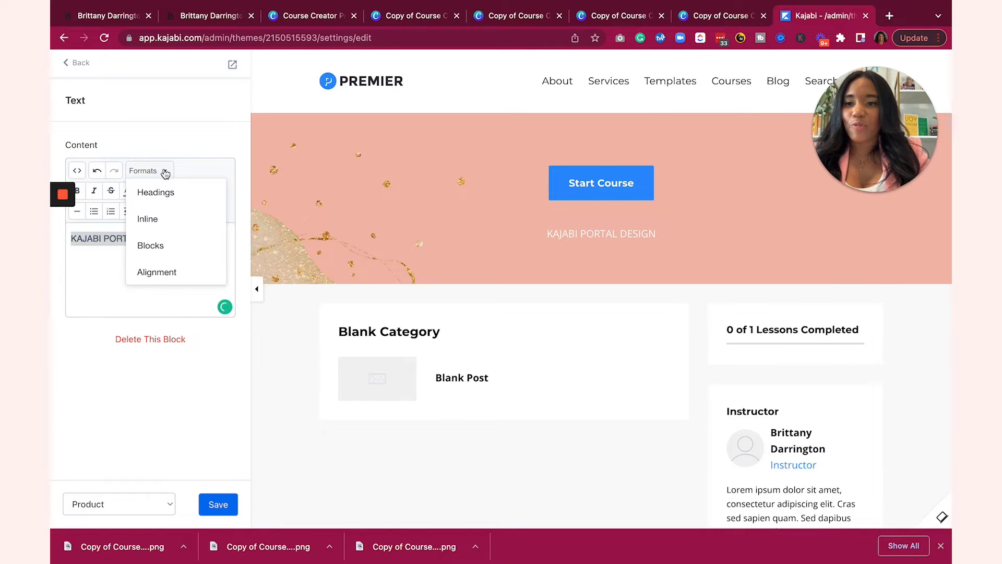
pyautogui.moveTo(156, 193)
pyautogui.click(284, 193)
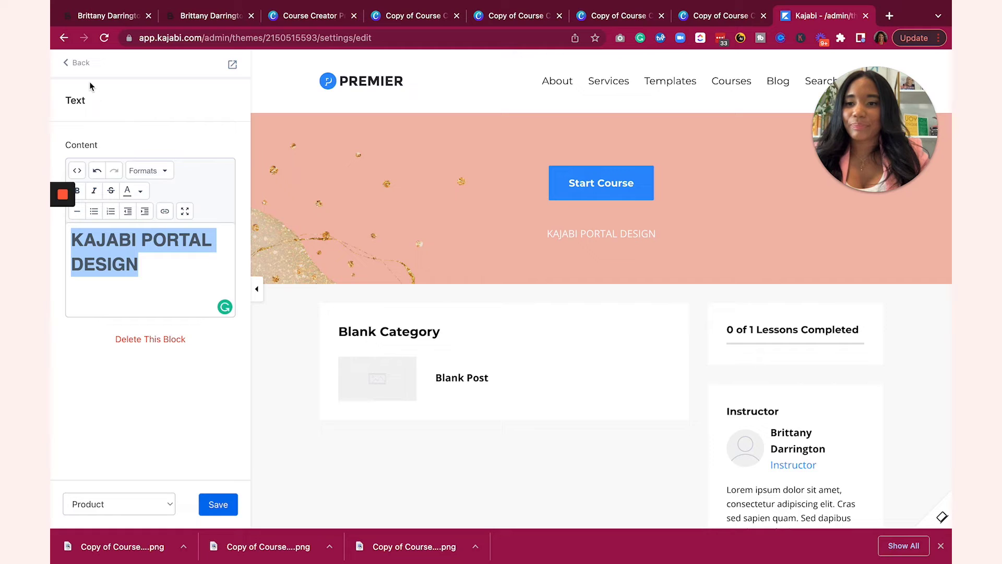
pyautogui.click(167, 173)
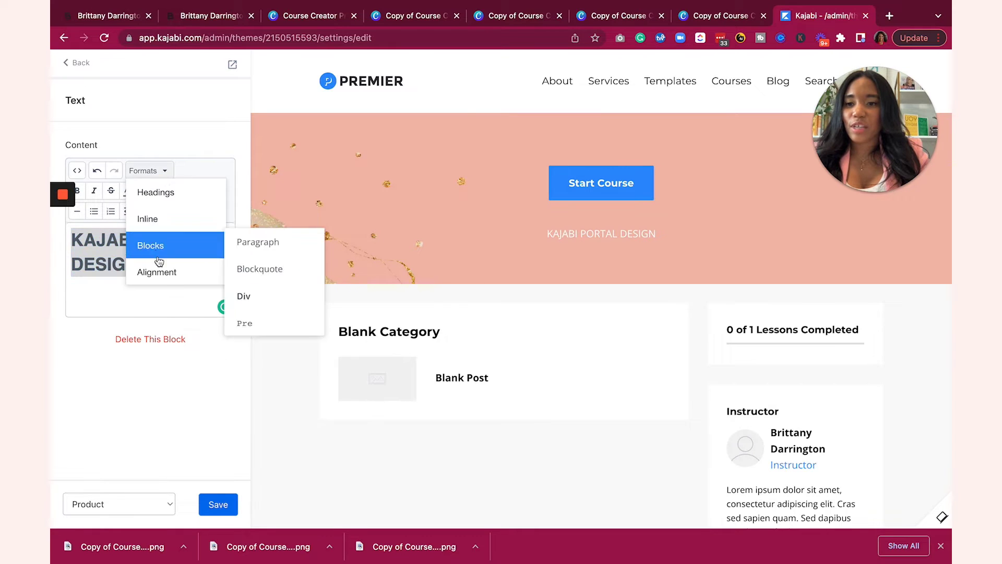
pyautogui.moveTo(166, 275)
pyautogui.click(272, 295)
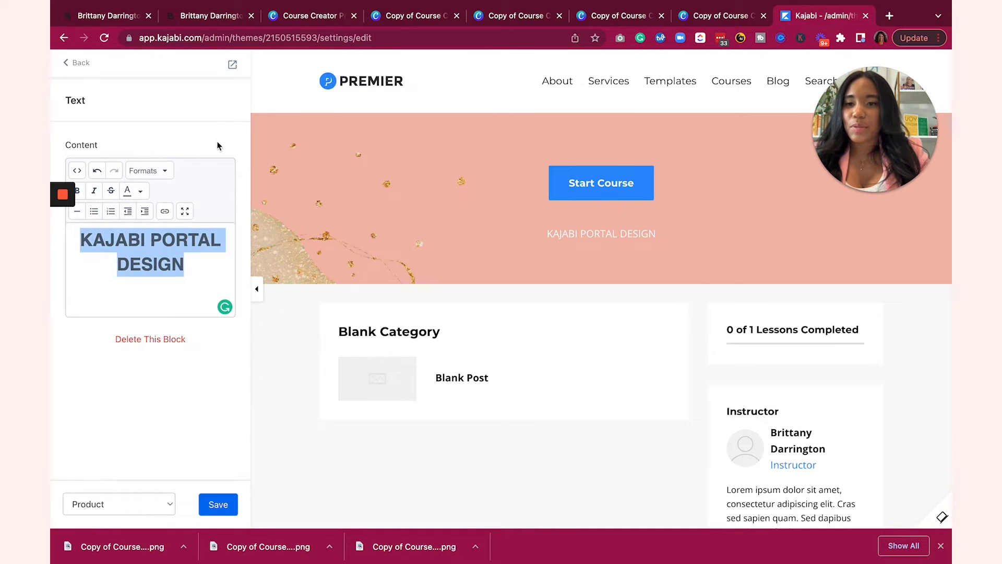
# - Change the color of the "KAJABI PORTAL DESIGN" heading text to black
pyautogui.click(140, 191)
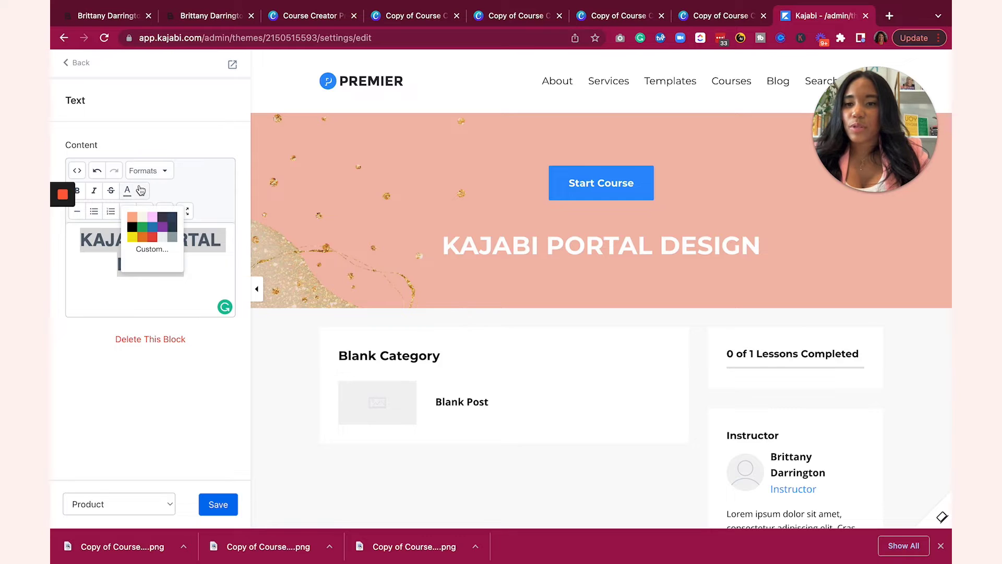
pyautogui.click(140, 221)
pyautogui.click(208, 183)
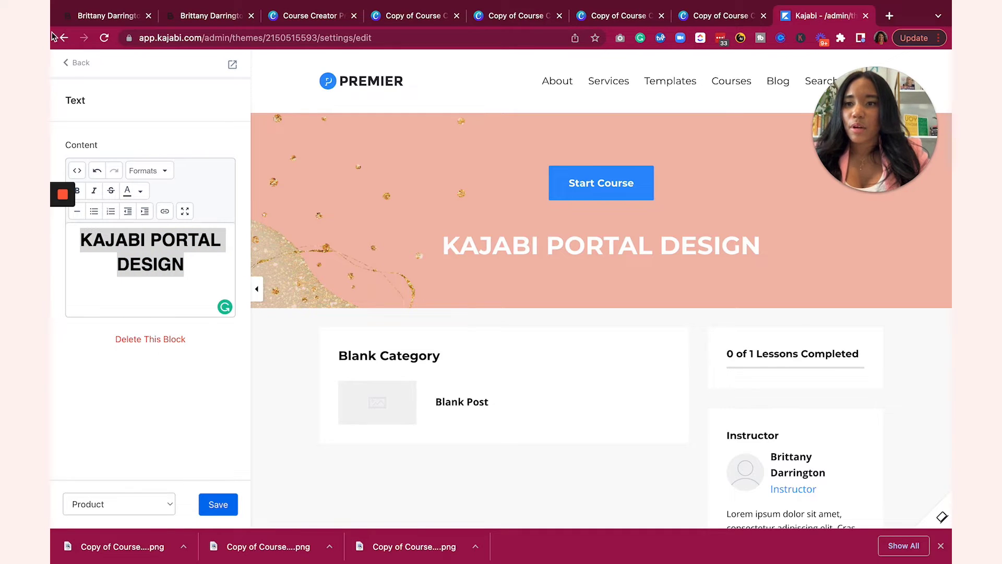
# - Move the Text block above Product Info in the Hero section and set the section's spacing to Large
pyautogui.click(75, 62)
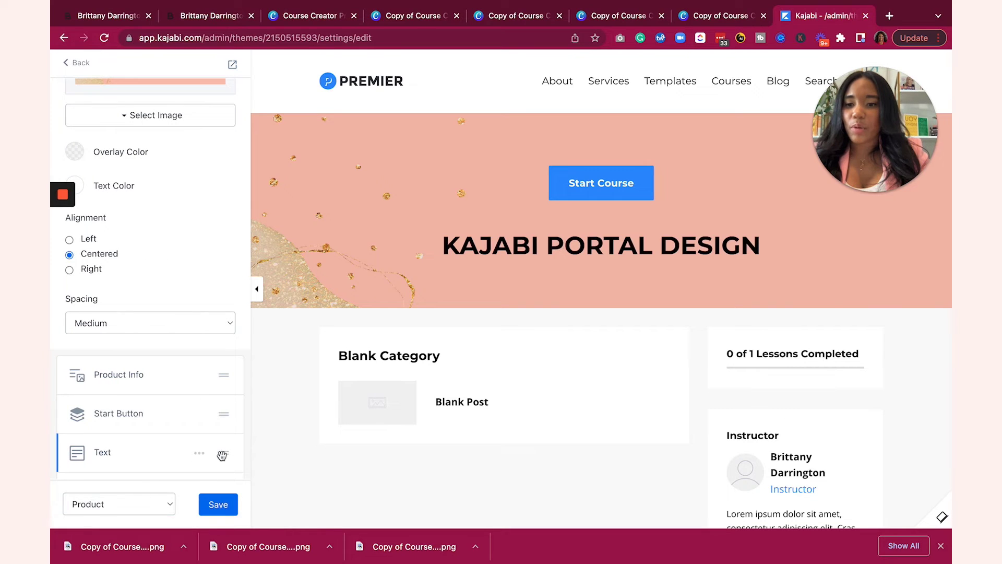
pyautogui.moveTo(226, 455); pyautogui.dragTo(223, 387)
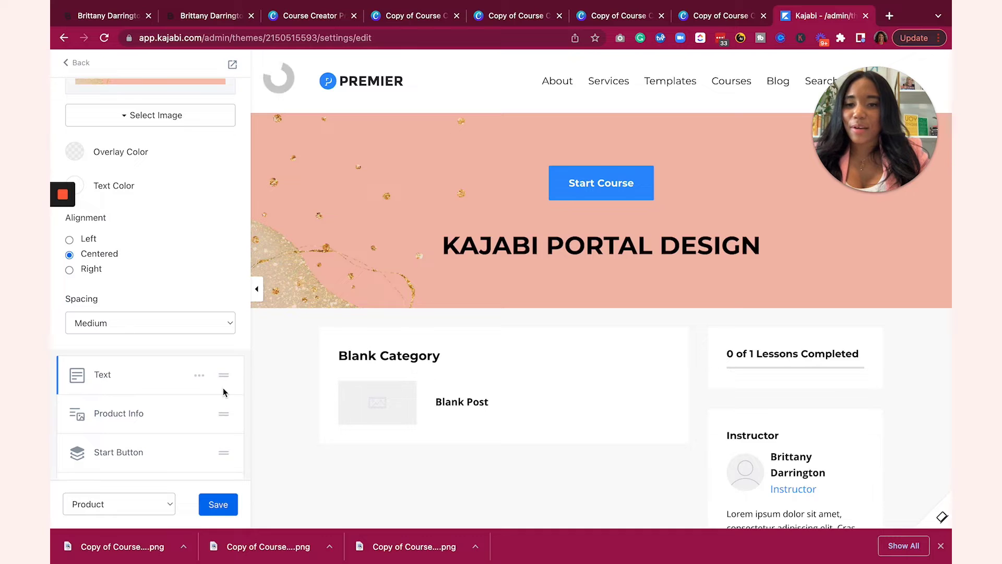
pyautogui.scroll(-1, 129, 418)
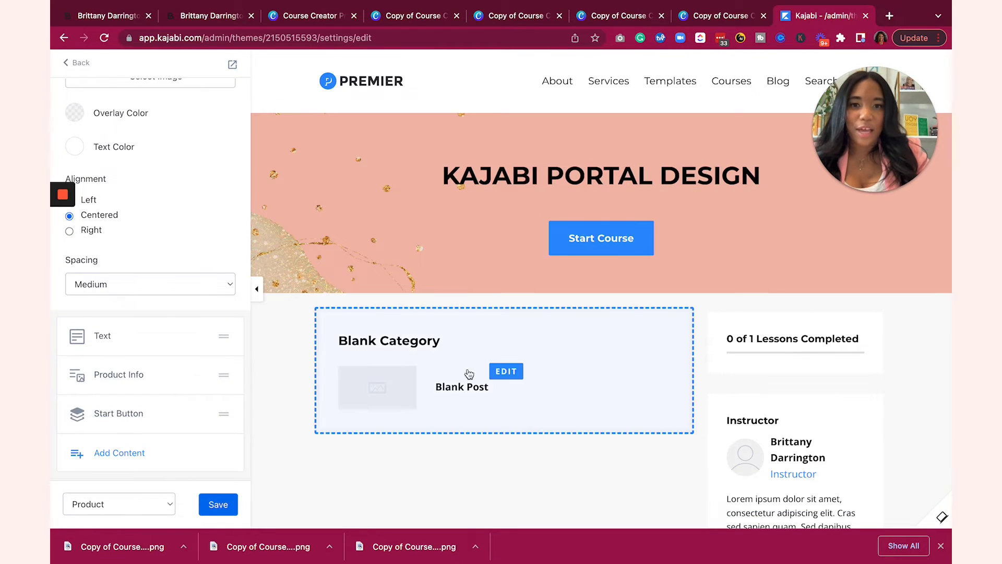
pyautogui.click(145, 285)
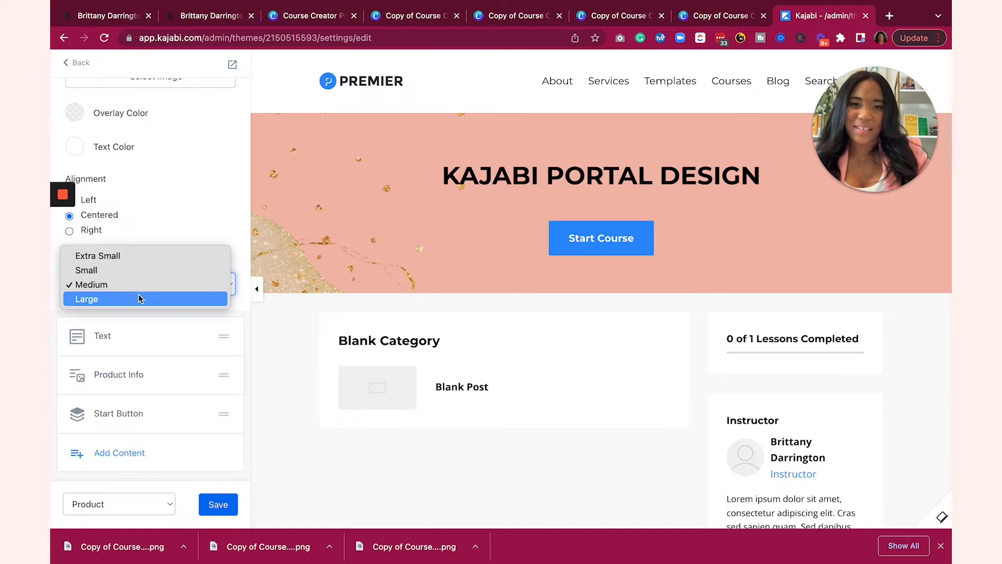
pyautogui.click(139, 296)
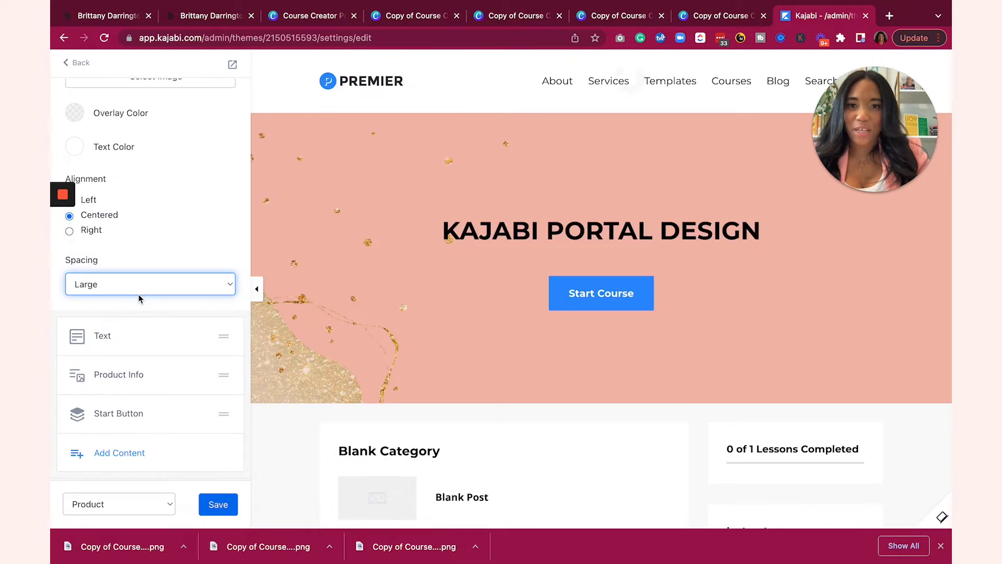
# - Preview the course page at full width and compare it with the Bella Canva Lead Magnet Template example portal
pyautogui.click(257, 289)
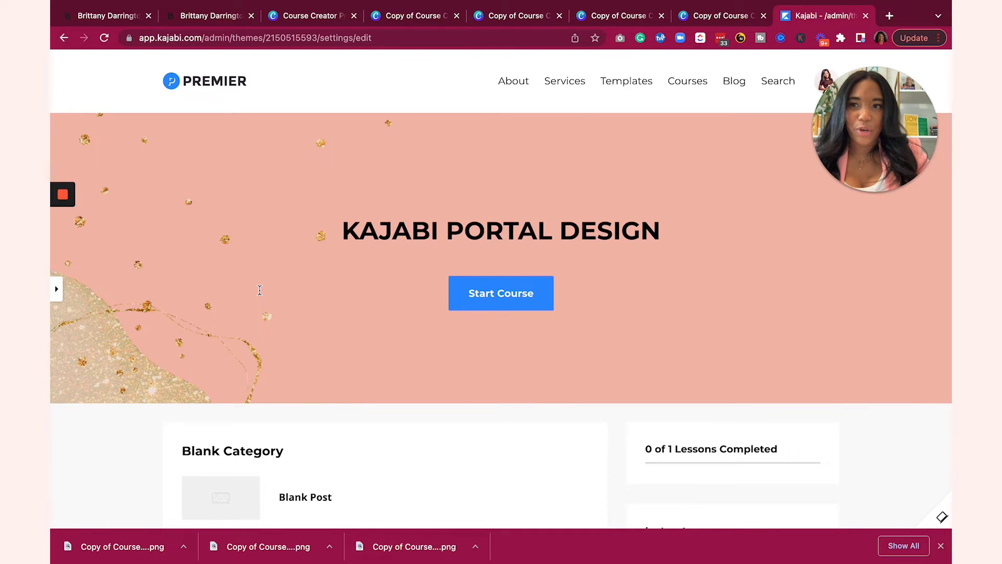
pyautogui.scroll(-4, 245, 304)
pyautogui.scroll(4, 245, 304)
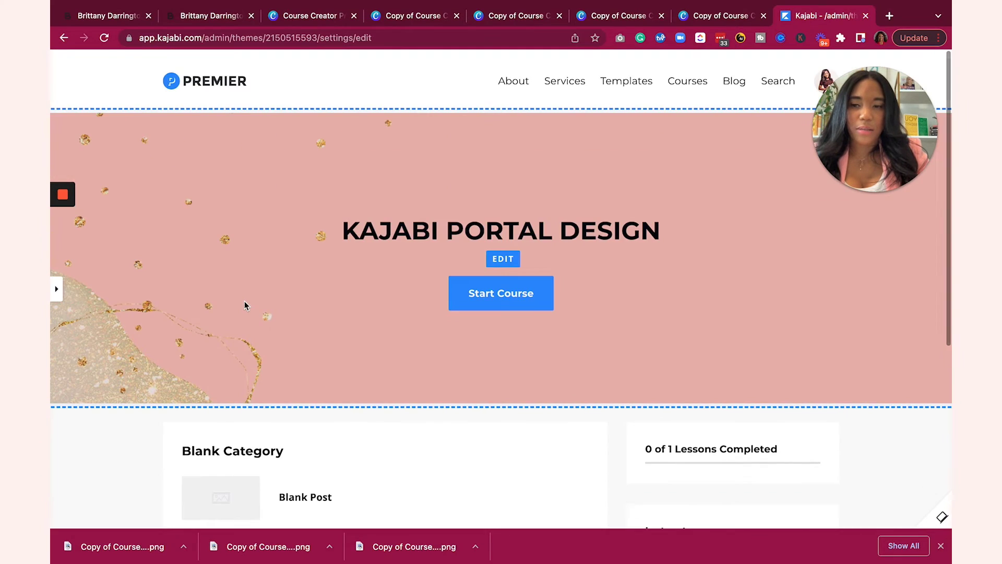
pyautogui.click(129, 12)
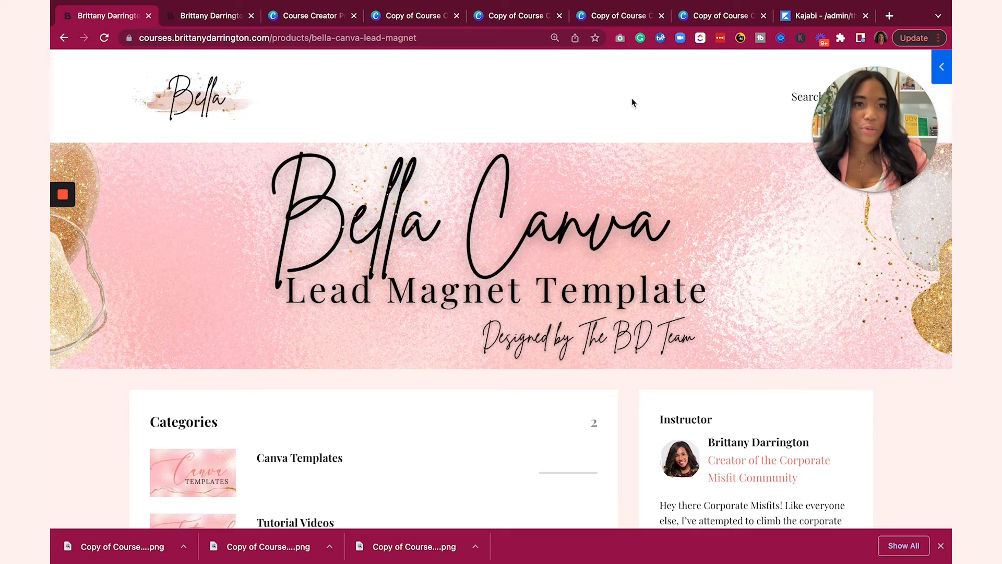
pyautogui.click(794, 15)
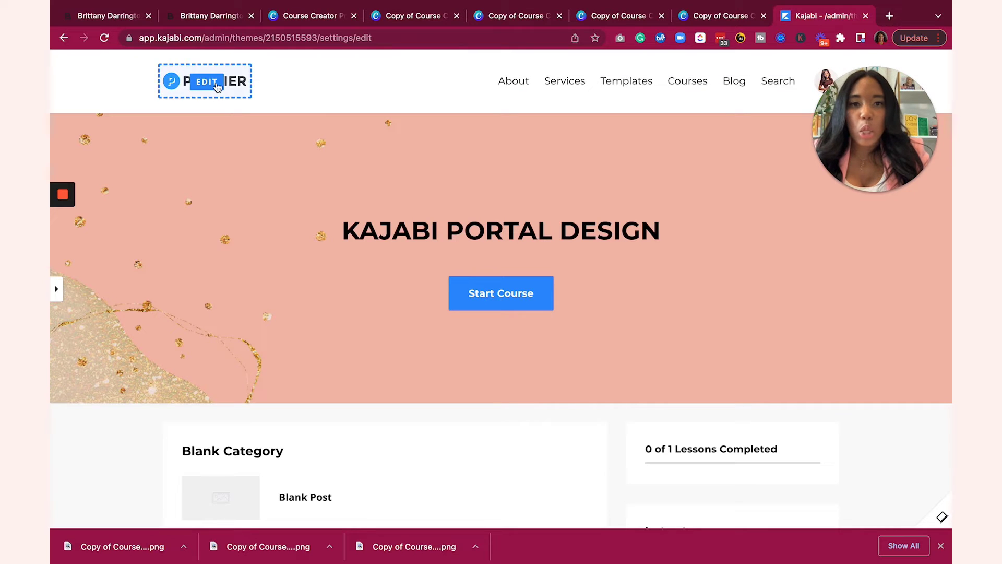
# - Switch to the Canva design "Copy of Course Creator Pro - 30 Logos" and show its Page 1 logo
pyautogui.click(522, 15)
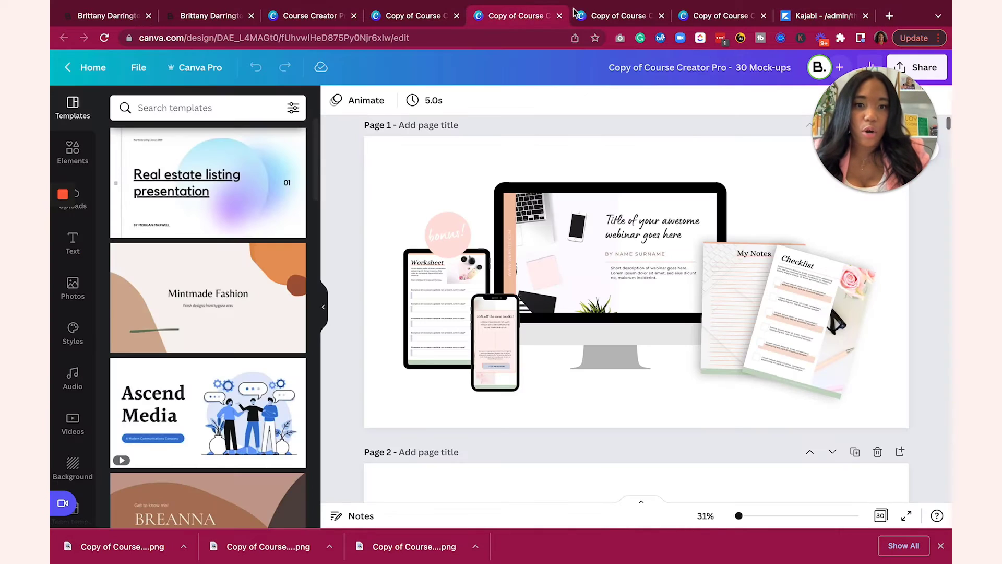
pyautogui.click(620, 16)
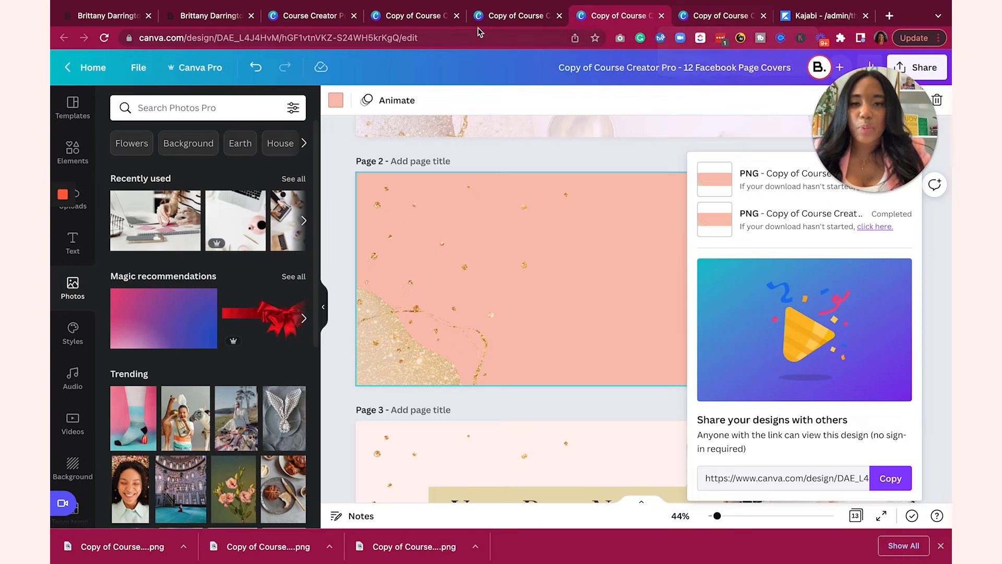
pyautogui.moveTo(62, 209)
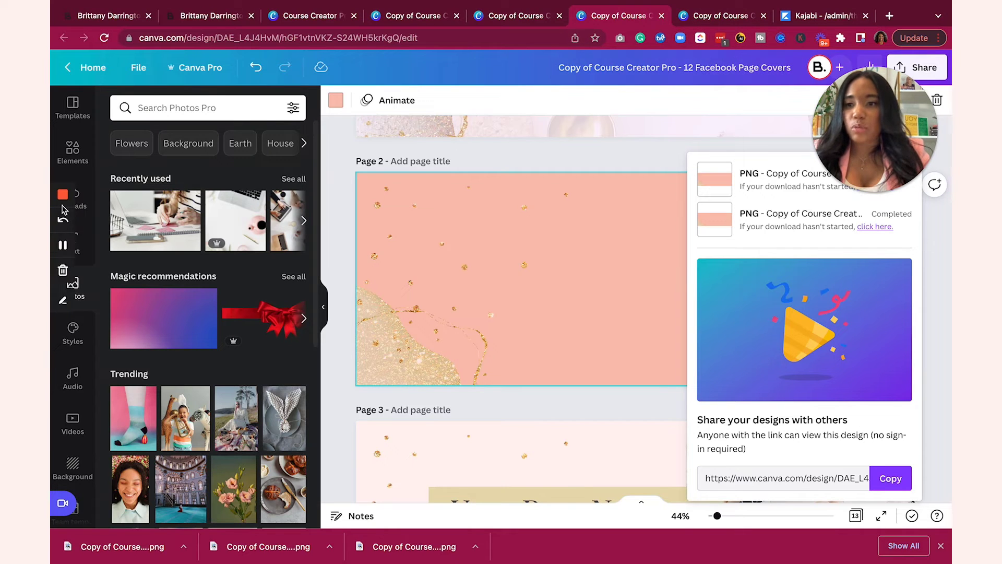
pyautogui.click(63, 245)
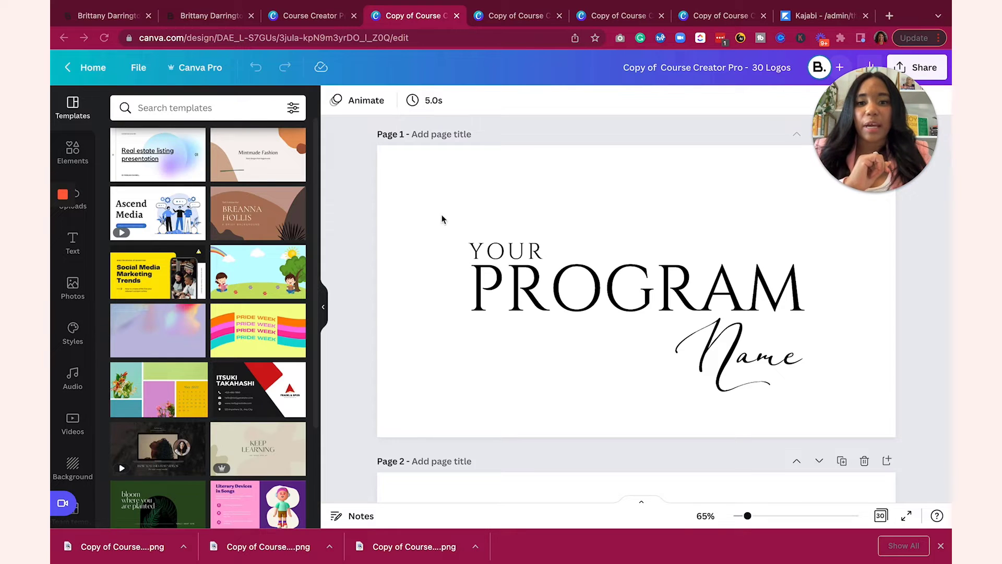
pyautogui.moveTo(907, 107); pyautogui.dragTo(801, 52)
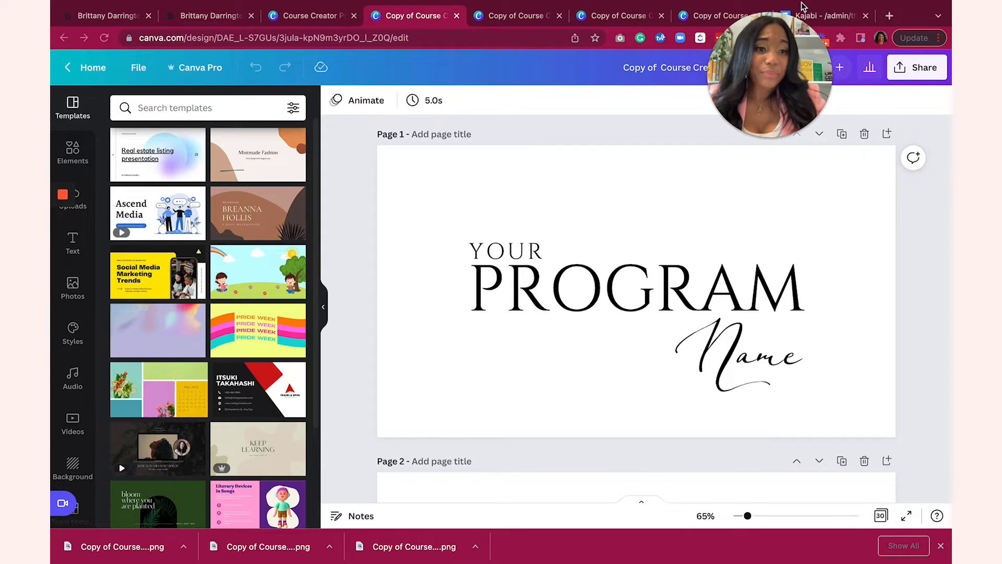
pyautogui.scroll(1, 818, 273)
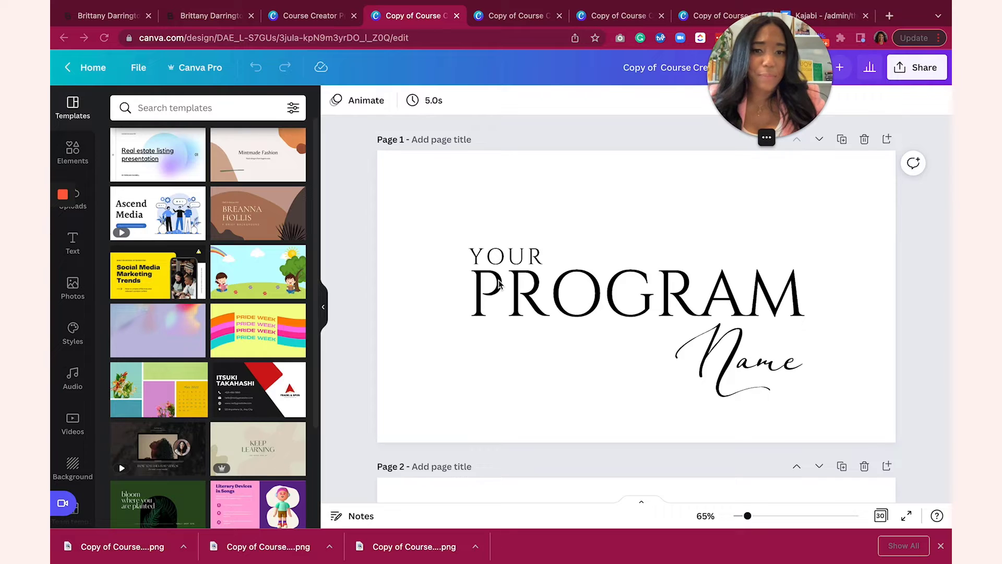
# - Download only Page 1 of the logo design as a PNG with a transparent background
pyautogui.click(923, 70)
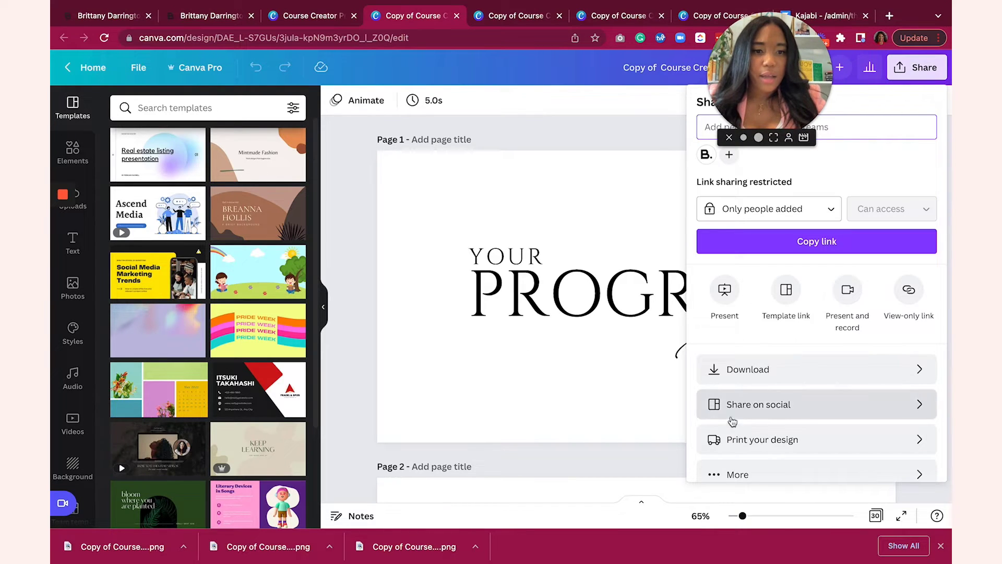
pyautogui.click(751, 369)
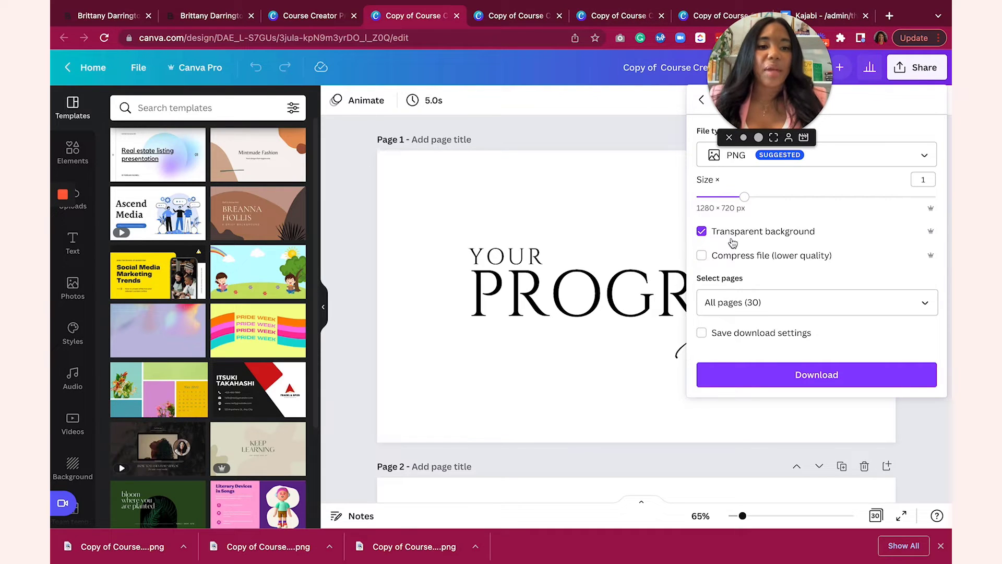
pyautogui.click(705, 304)
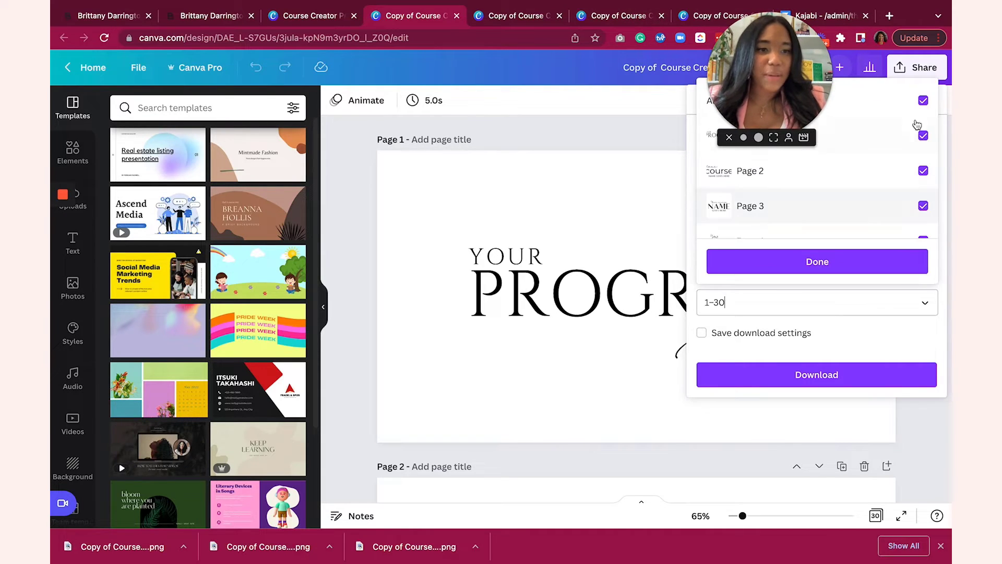
pyautogui.moveTo(799, 46); pyautogui.dragTo(656, 80)
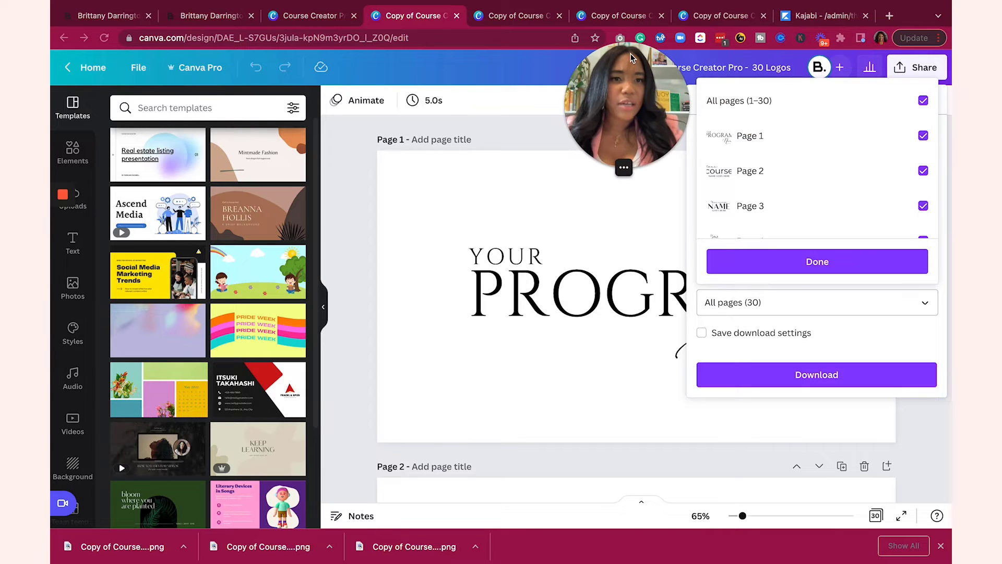
pyautogui.click(924, 100)
pyautogui.click(923, 136)
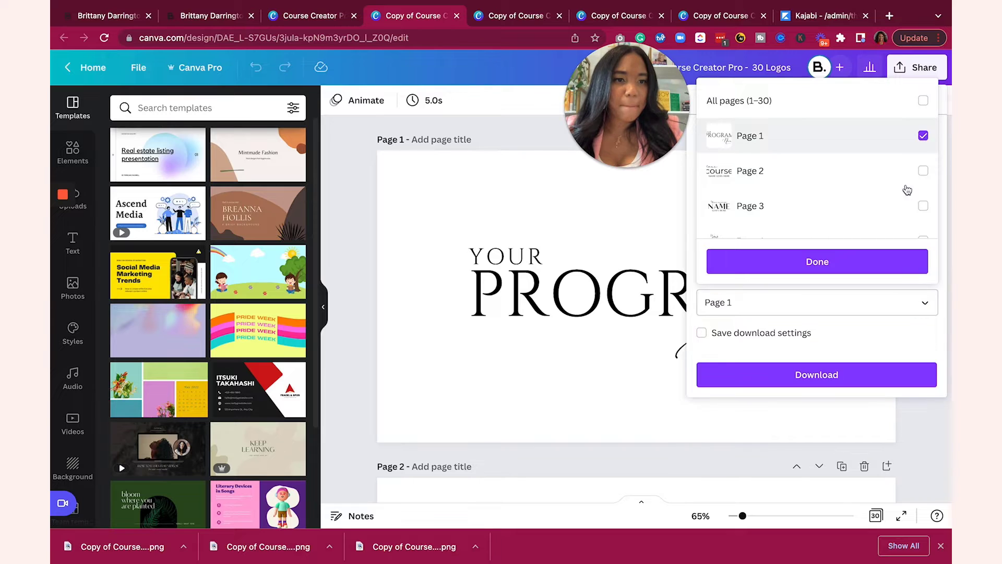
pyautogui.click(812, 259)
pyautogui.click(819, 382)
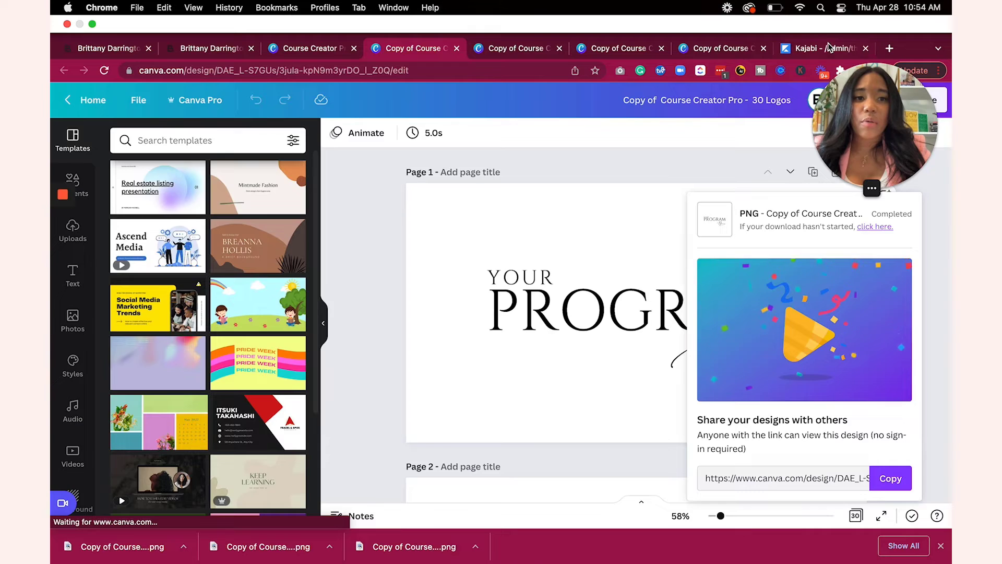
# - Switch back to the Kajabi theme editor and add the downloaded logo PNG as a new file for the header's Logo Image
pyautogui.click(830, 47)
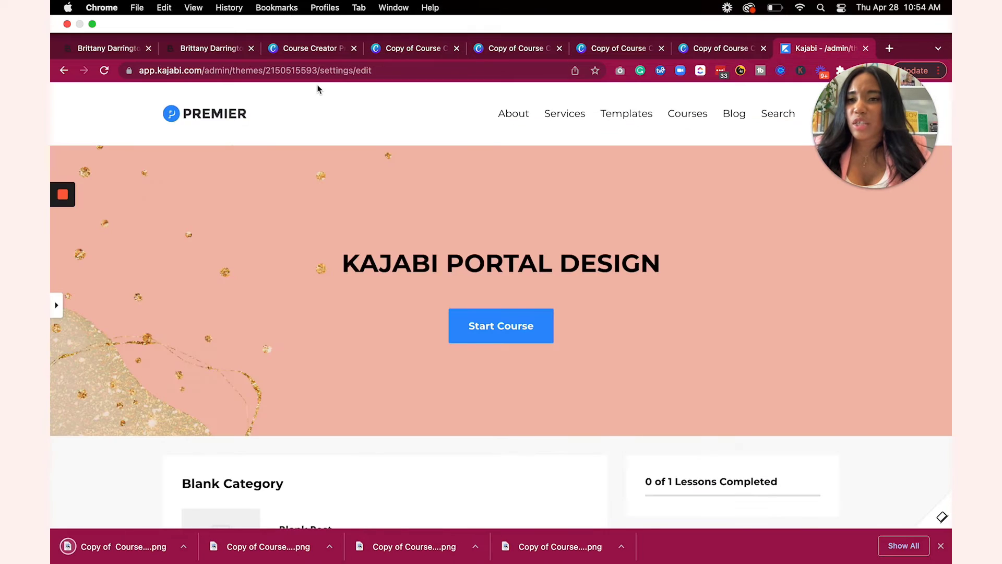
pyautogui.click(209, 82)
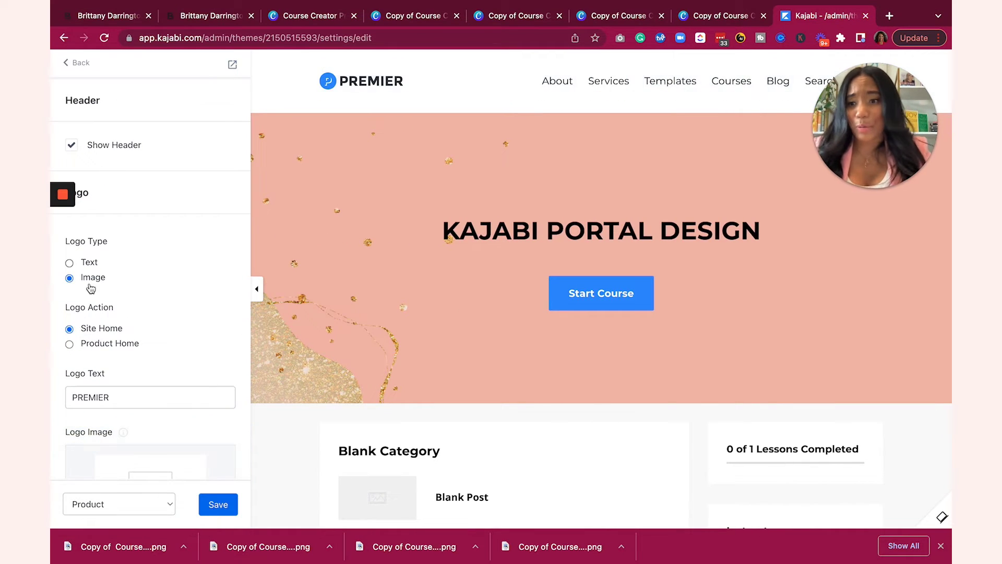
pyautogui.scroll(-4, 76, 326)
pyautogui.scroll(5, 76, 325)
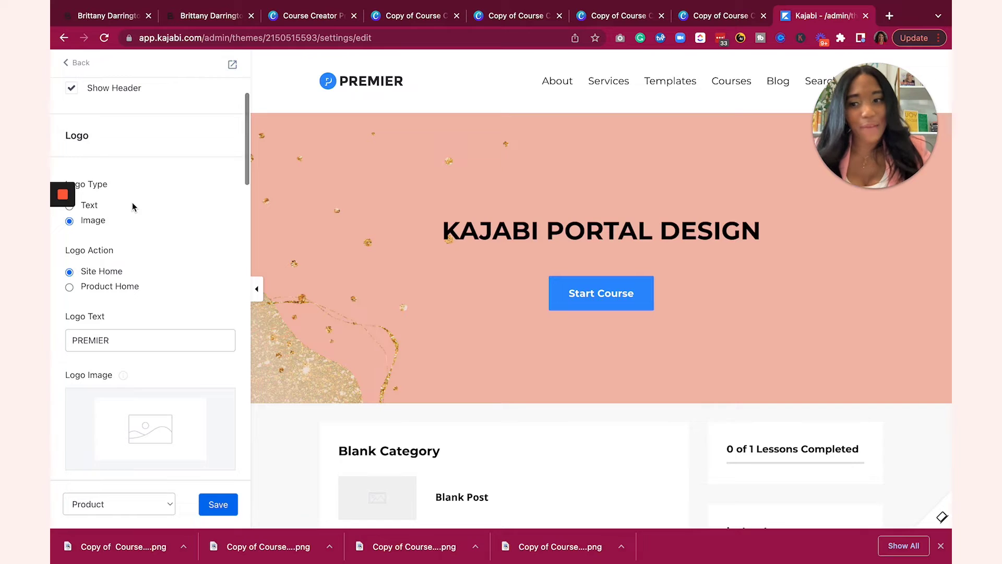
pyautogui.scroll(-5, 131, 206)
pyautogui.click(126, 251)
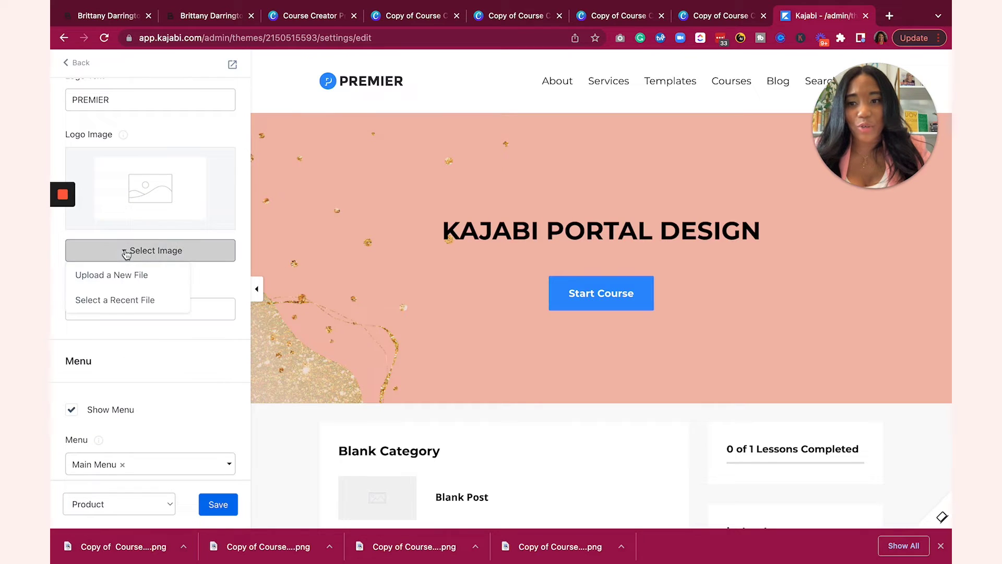
pyautogui.click(124, 280)
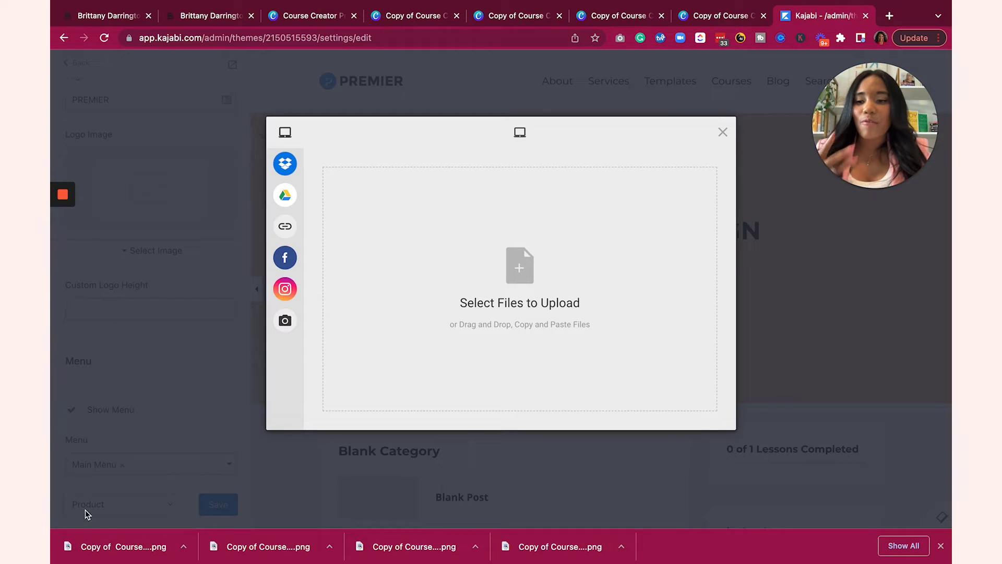
pyautogui.moveTo(116, 546); pyautogui.dragTo(541, 234)
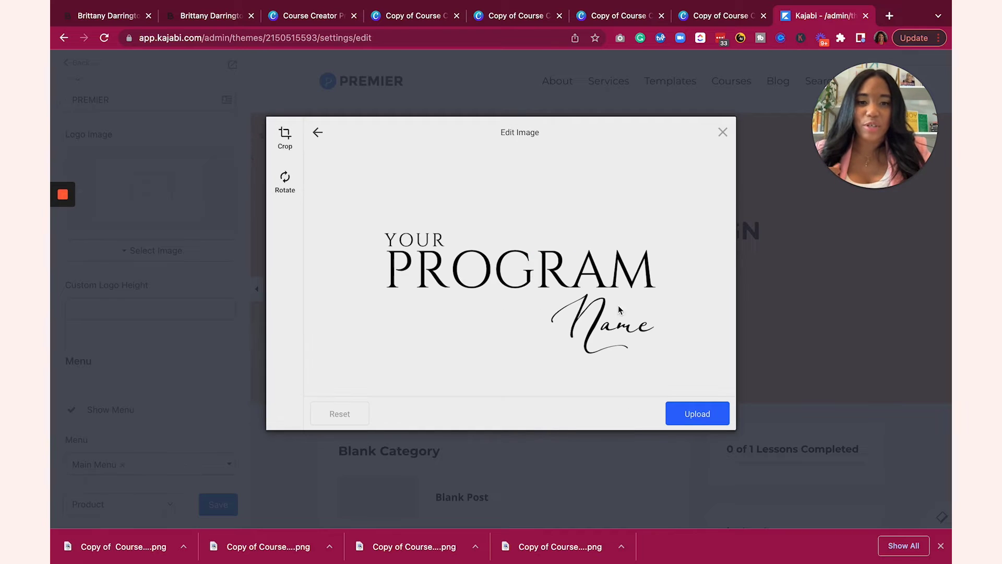
# - Crop the logo image closely around the "Your Program Name" lettering, upload it, and preview the header at full width
pyautogui.click(285, 136)
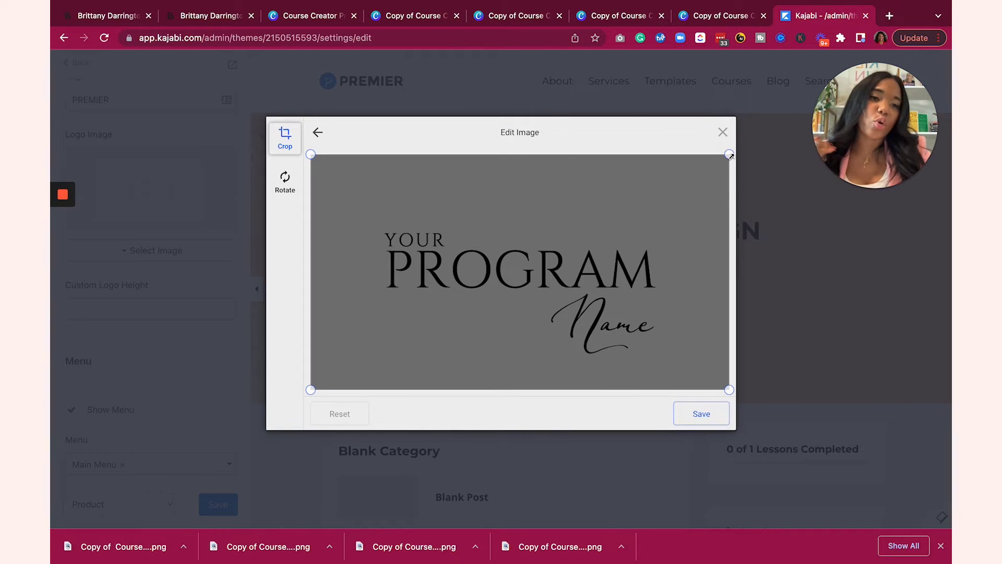
pyautogui.moveTo(731, 156); pyautogui.dragTo(736, 226)
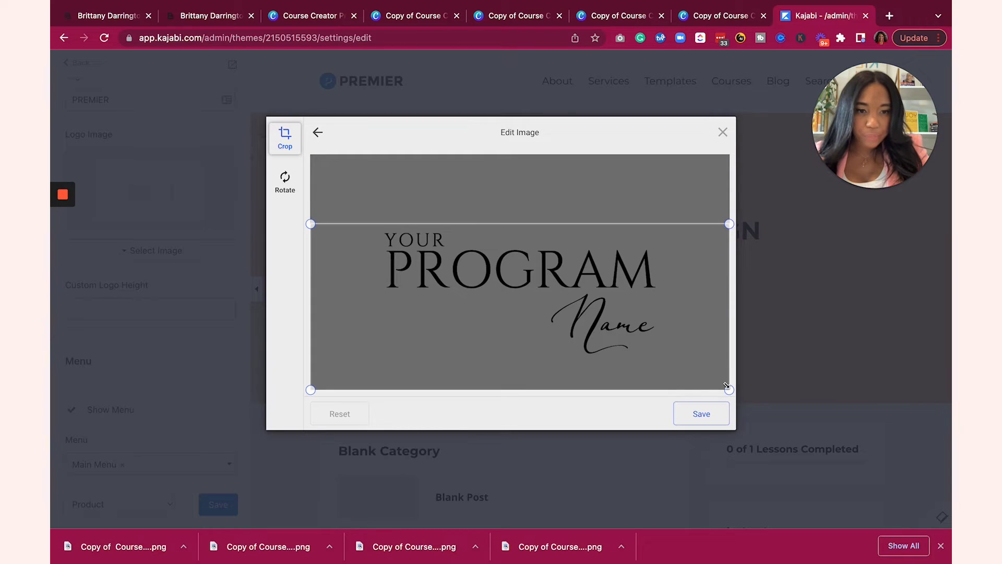
pyautogui.moveTo(729, 391); pyautogui.dragTo(666, 355)
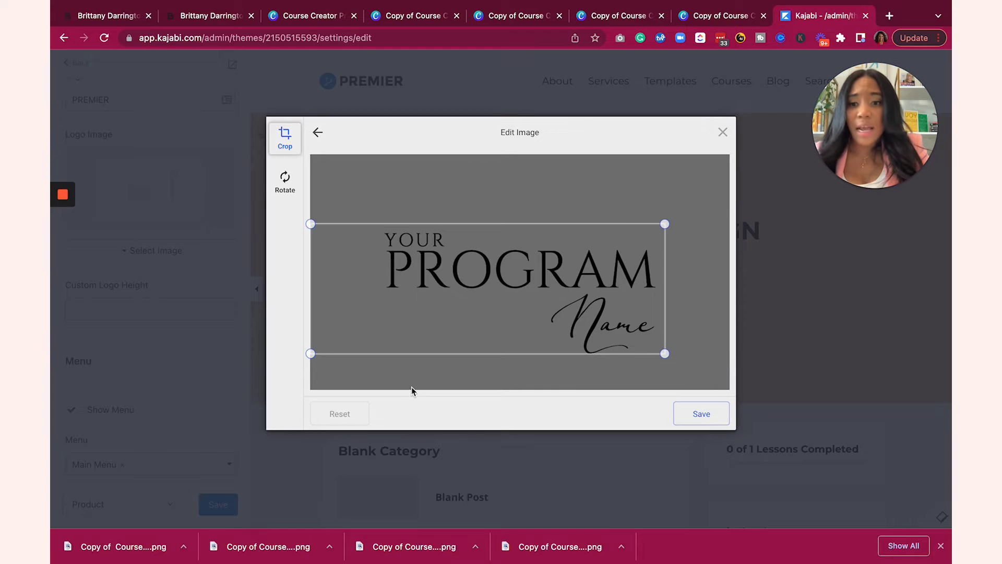
pyautogui.moveTo(310, 353); pyautogui.dragTo(375, 356)
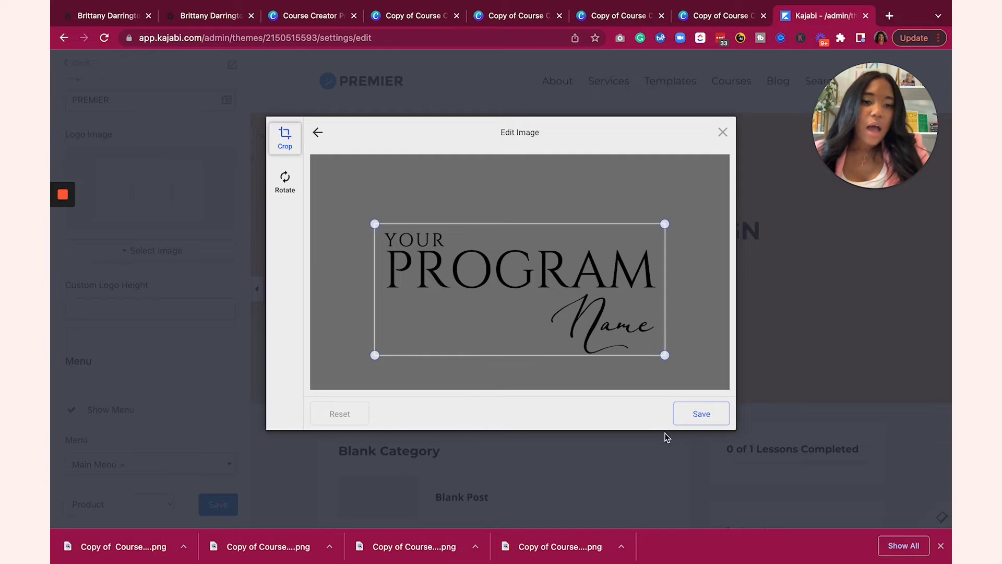
pyautogui.click(713, 416)
pyautogui.click(697, 414)
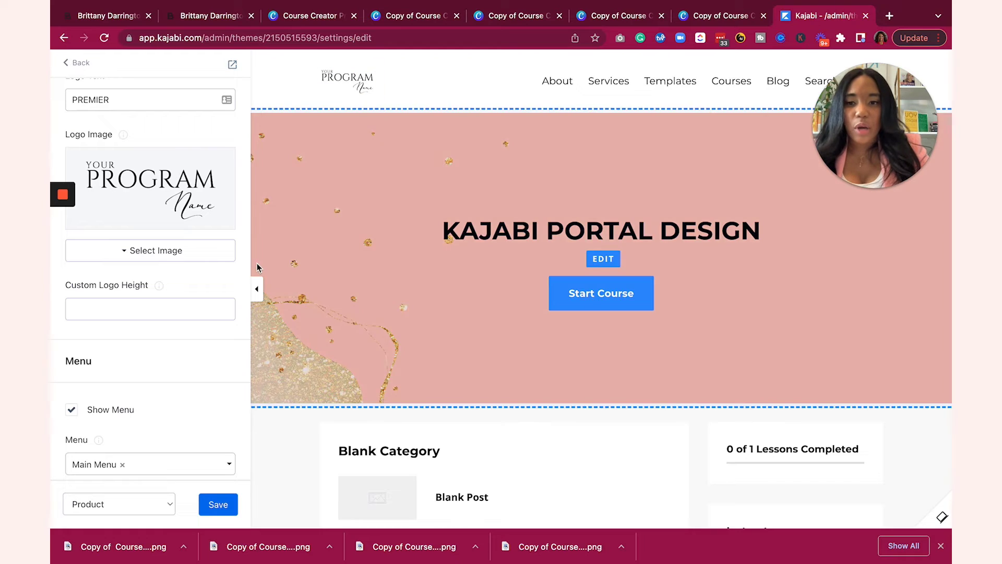
pyautogui.click(255, 289)
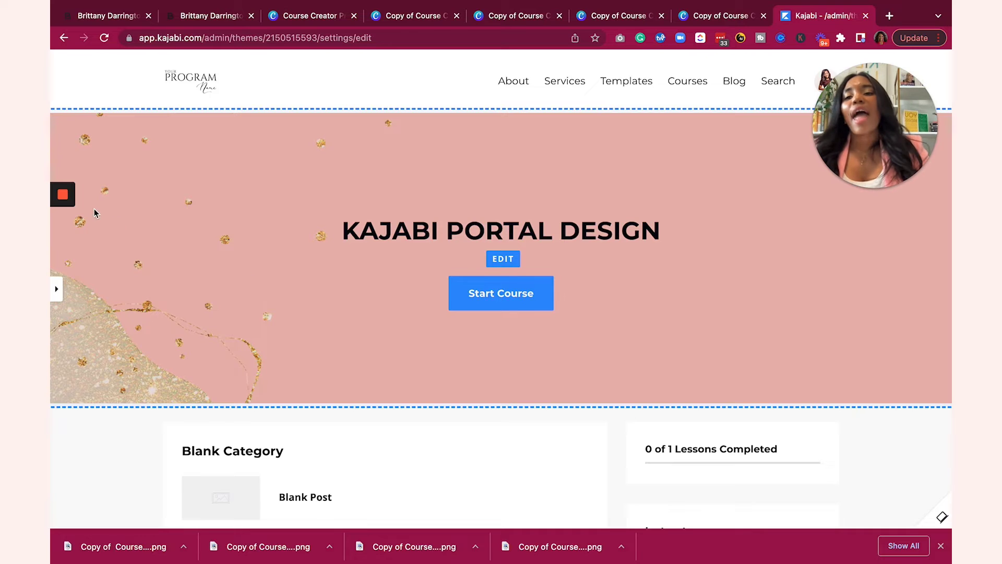
# - Set the header's Custom Logo Height to 65 and preview the enlarged logo at full width
pyautogui.click(192, 82)
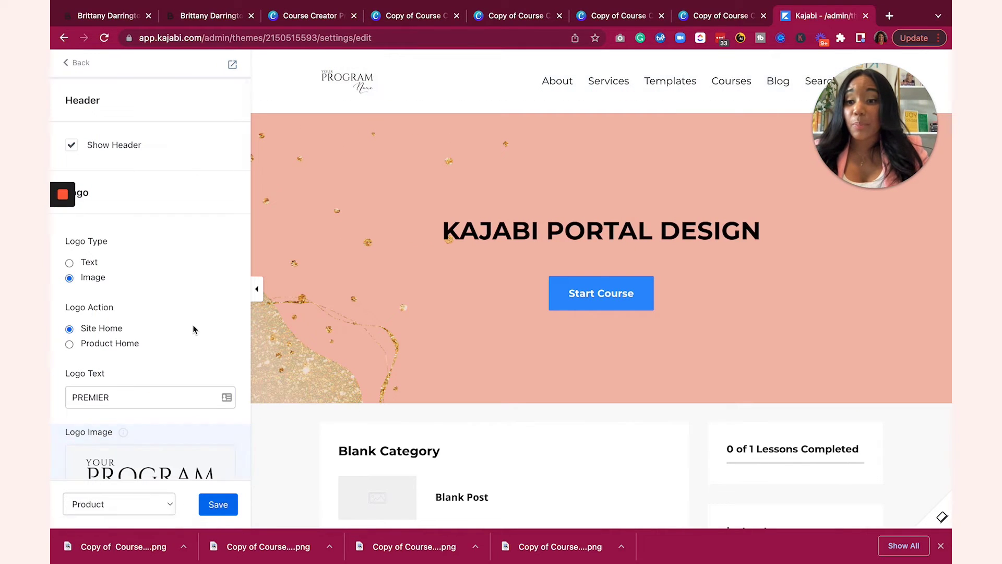
pyautogui.scroll(-5, 193, 327)
pyautogui.click(188, 353)
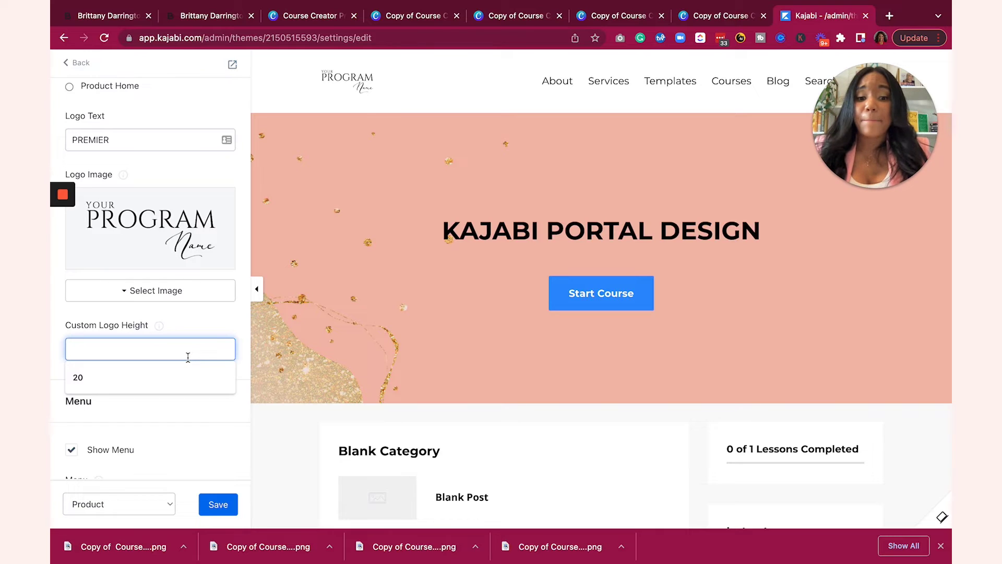
pyautogui.write('150')
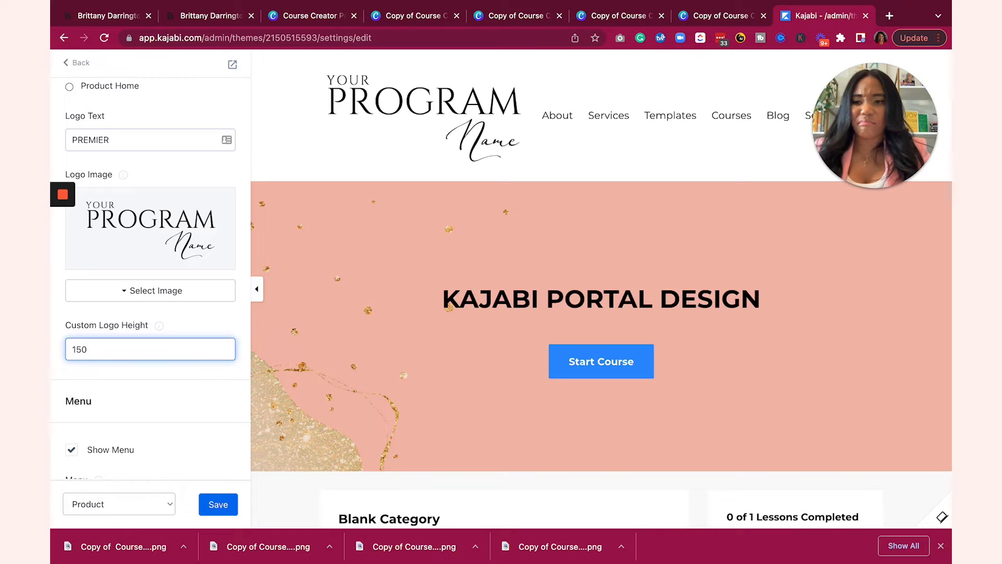
pyautogui.press('BackSpace')
pyautogui.press('BackSpace')
pyautogui.press('BackSpace')
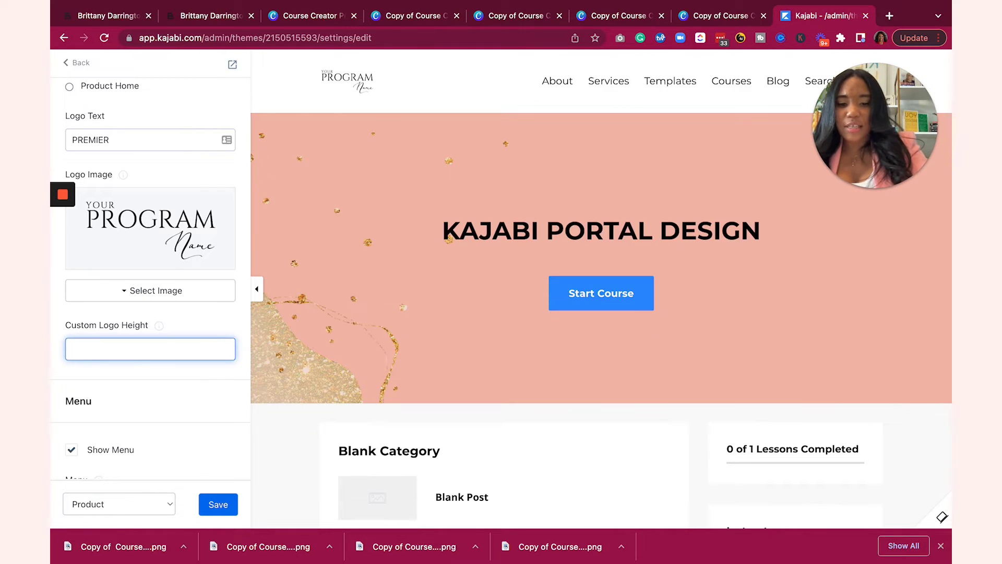
pyautogui.write('5')
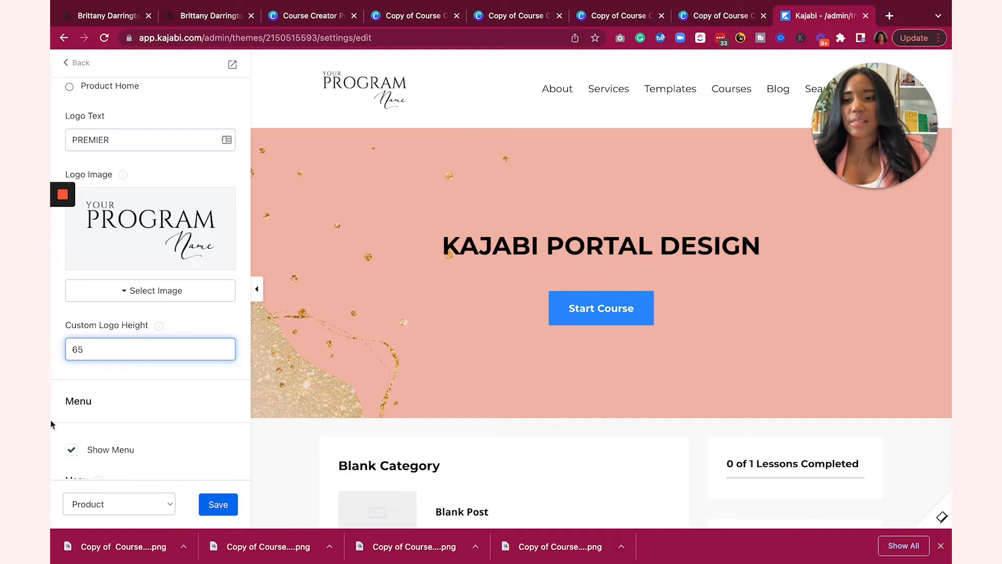
pyautogui.click(257, 288)
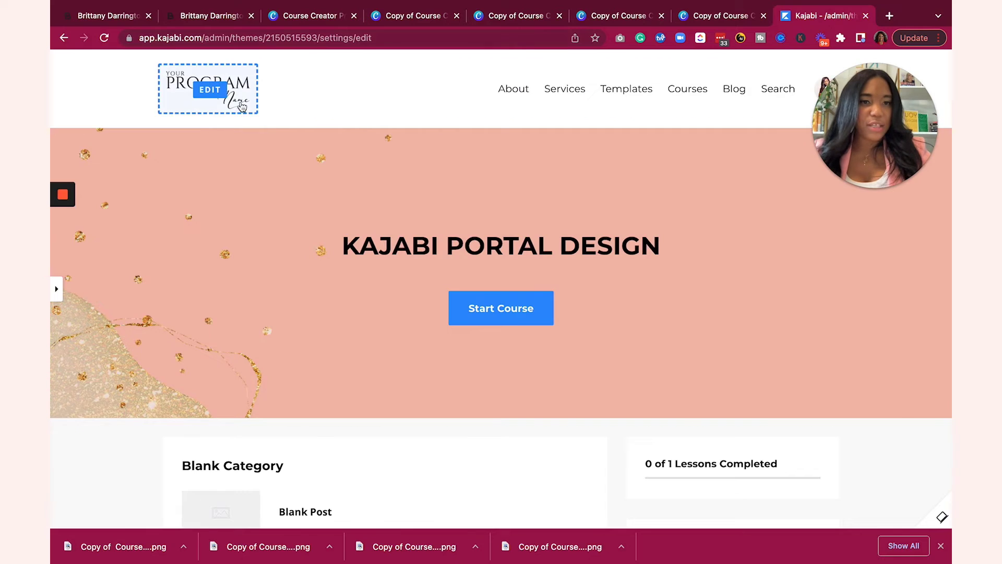
# - Open the header settings and review the options for the navigation menu, including its link list and search text
pyautogui.click(594, 89)
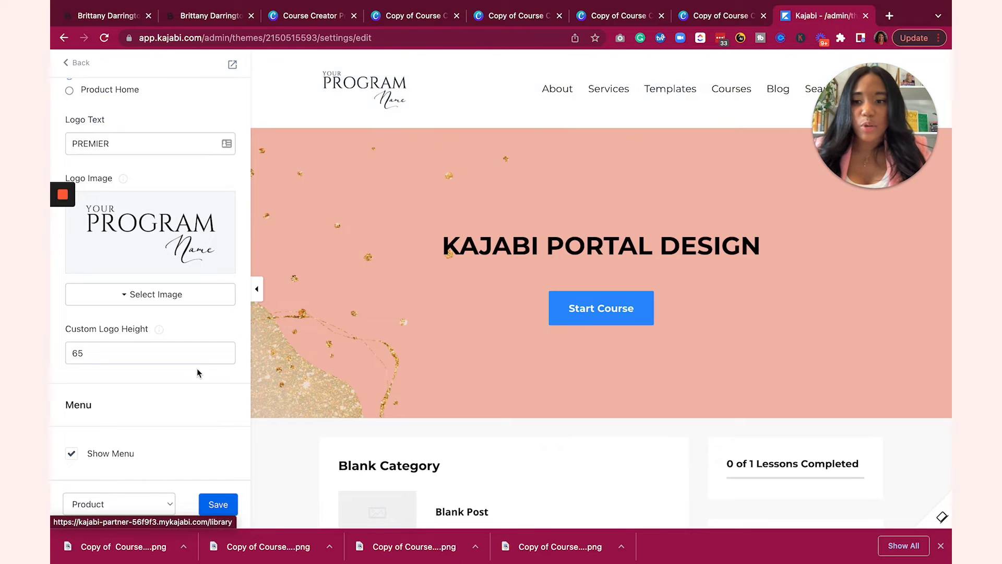
pyautogui.scroll(-5, 164, 393)
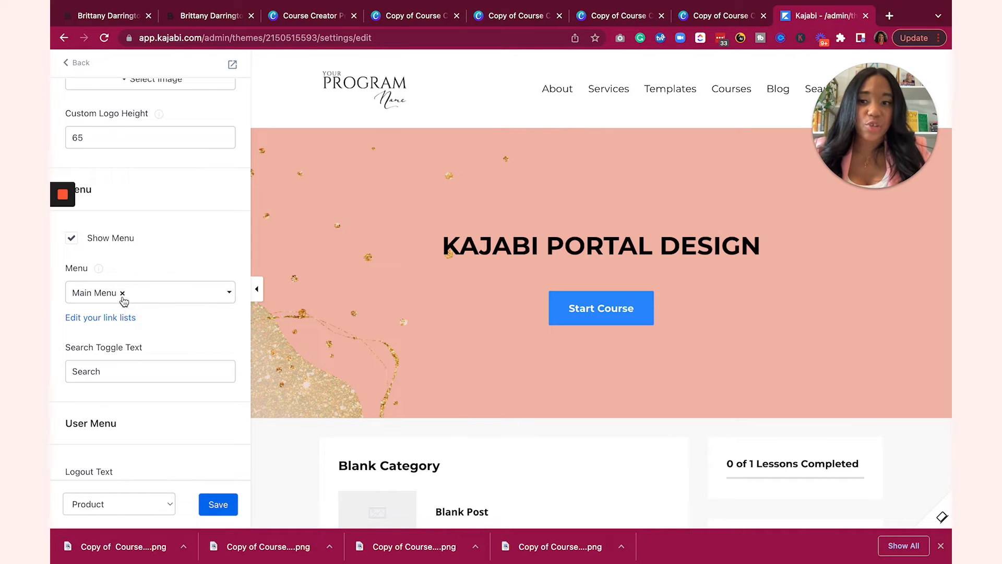
pyautogui.moveTo(74, 256)
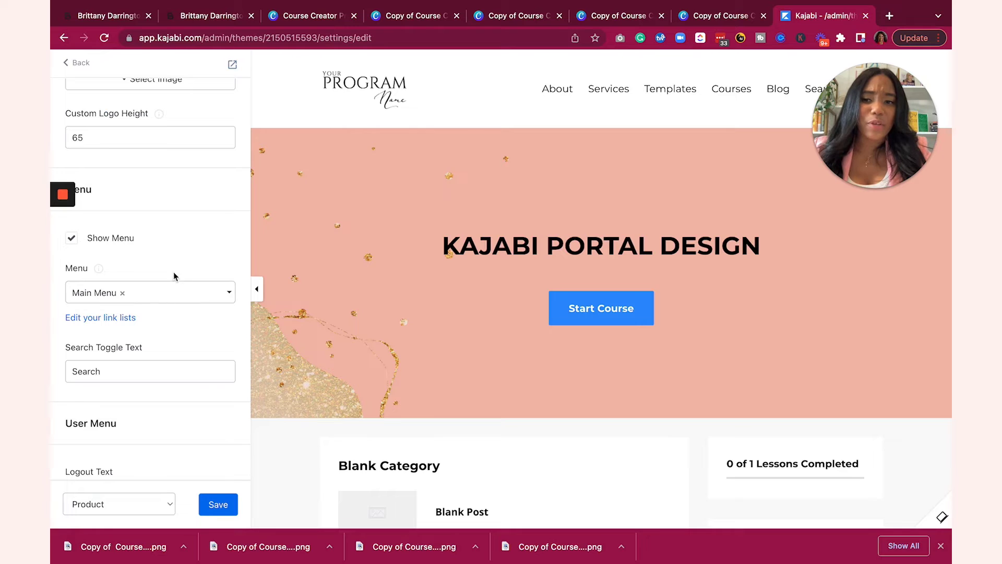
# - Preview the portal page at full width and examine its layout from the header down to the footer
pyautogui.click(252, 287)
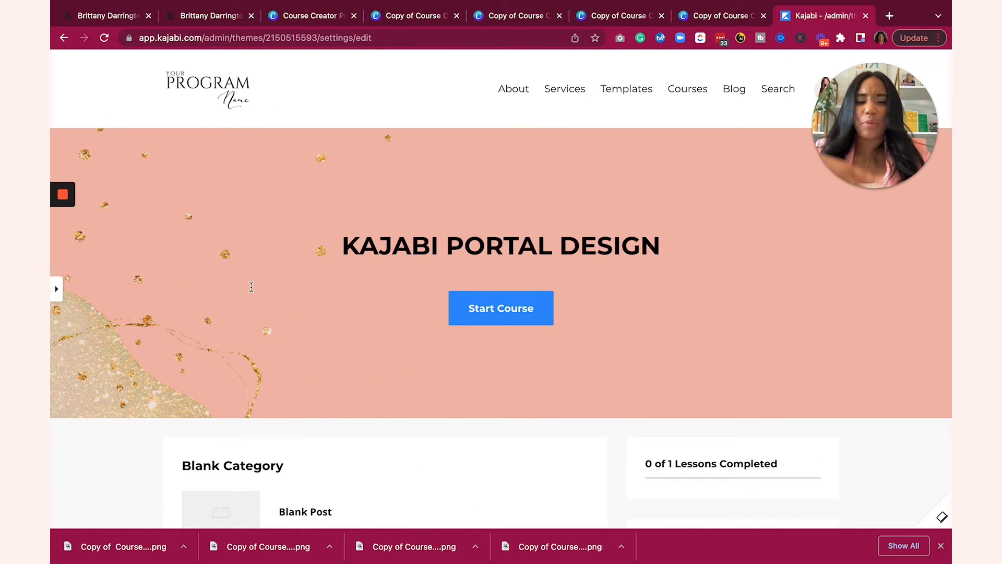
pyautogui.scroll(-3, 541, 277)
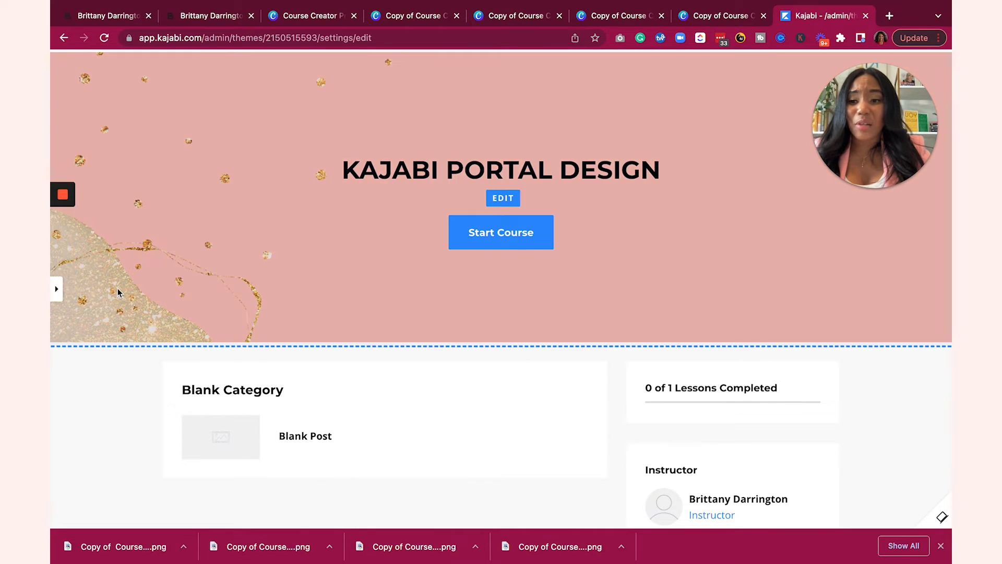
pyautogui.scroll(3, 101, 320)
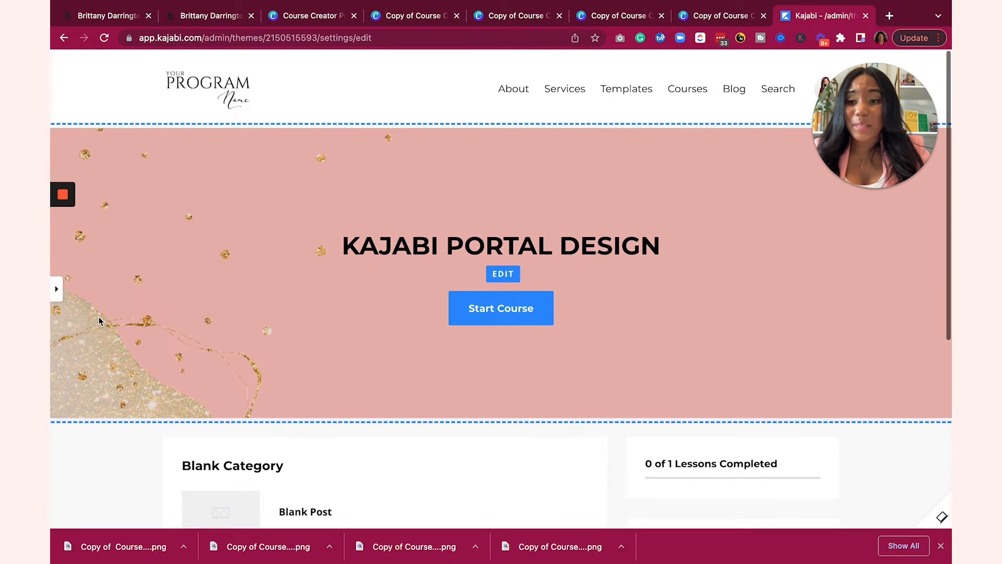
pyautogui.click(57, 286)
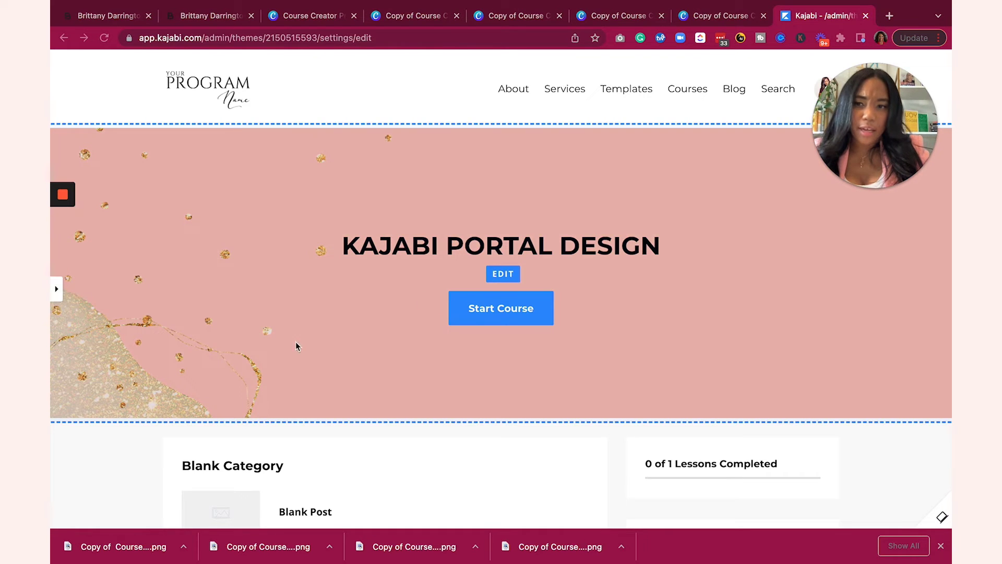
pyautogui.scroll(-5, 262, 303)
pyautogui.moveTo(56, 293)
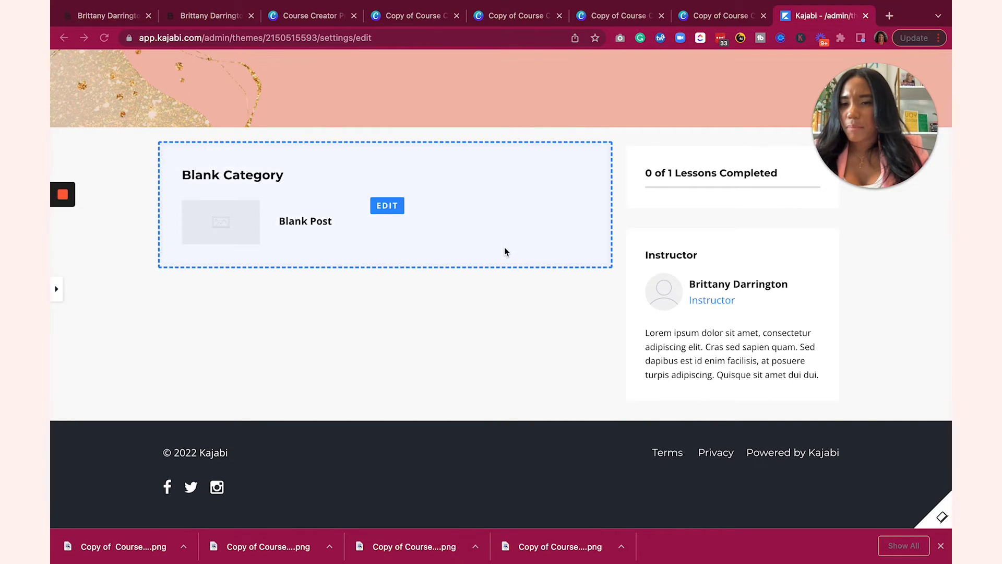
pyautogui.scroll(3, 282, 131)
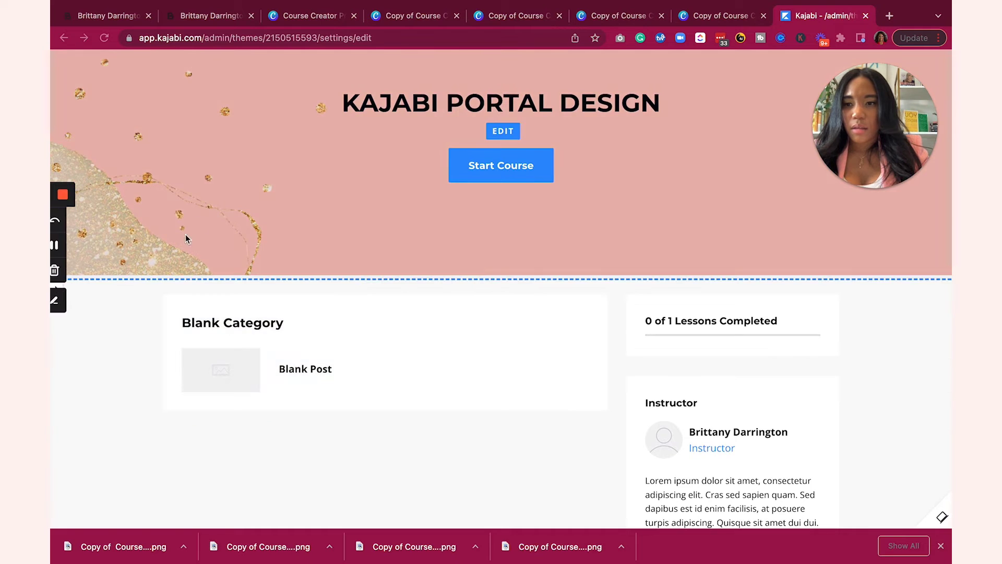
pyautogui.scroll(3, 201, 149)
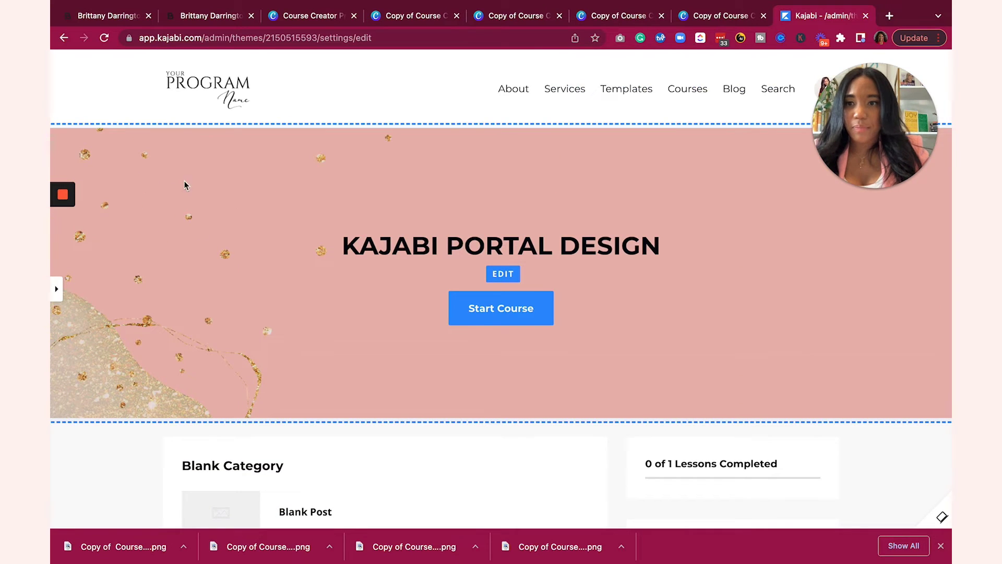
# - Set the theme color scheme's Primary color to yellow, save it, and preview the page at full width
pyautogui.click(185, 186)
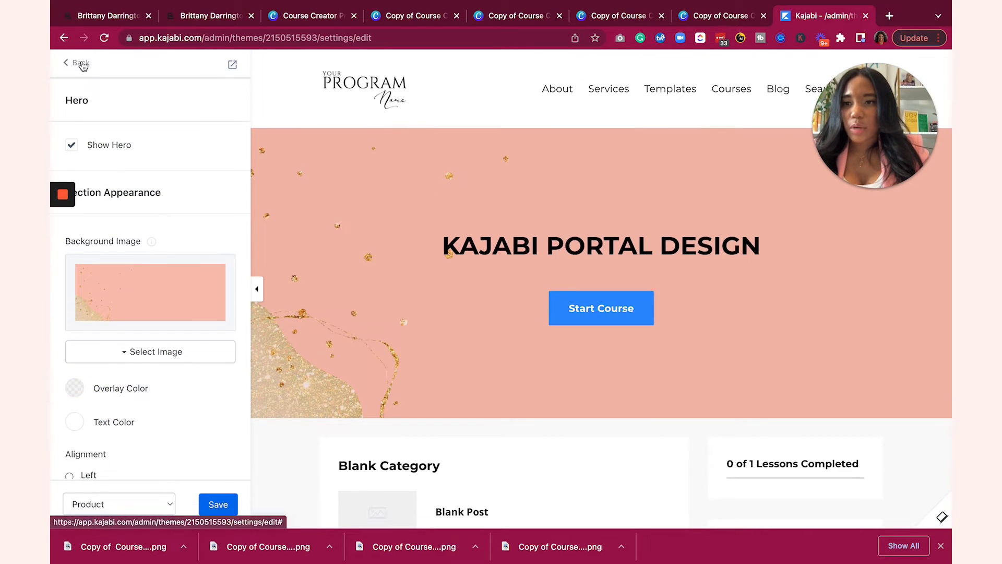
pyautogui.click(82, 64)
pyautogui.click(203, 137)
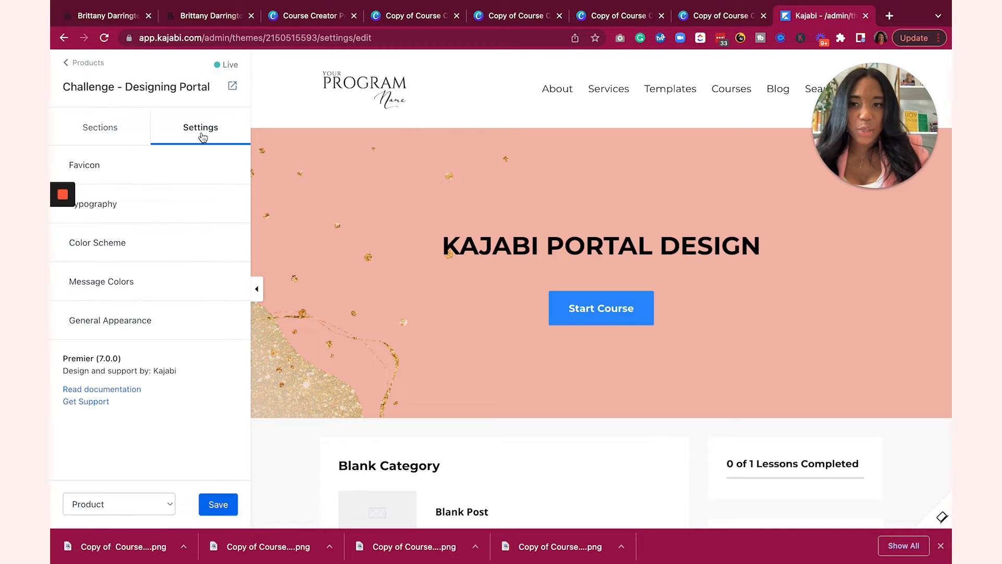
pyautogui.click(106, 250)
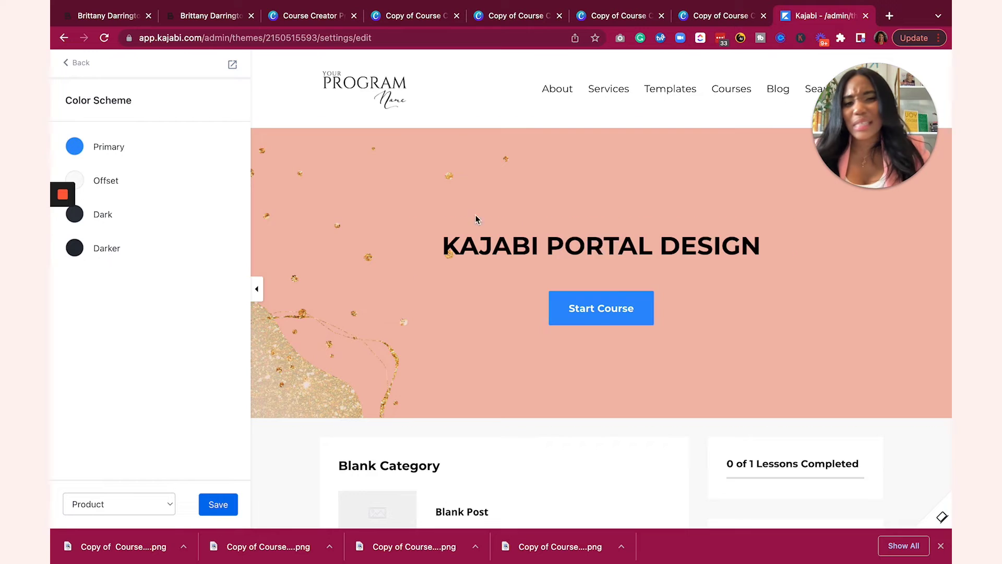
pyautogui.click(85, 150)
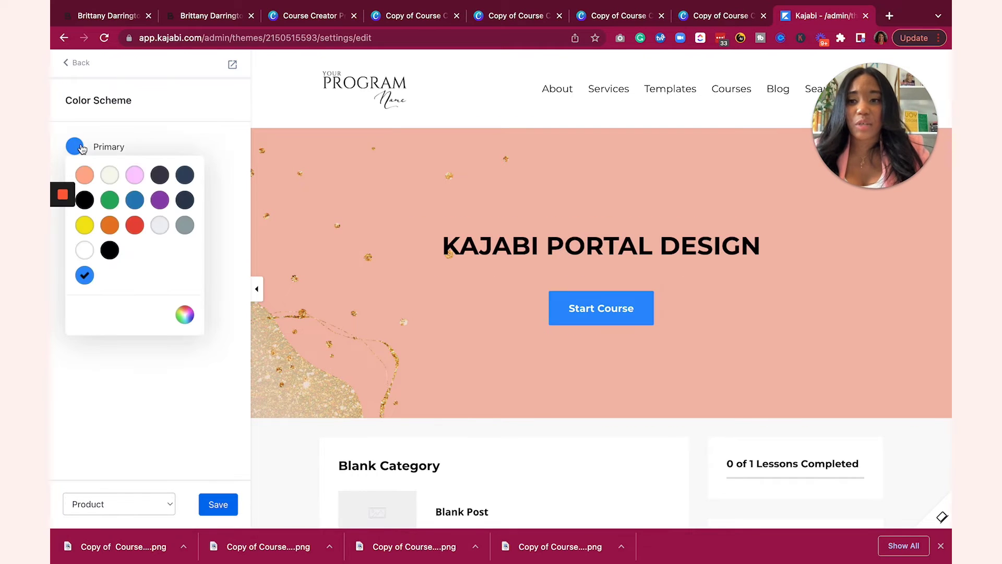
pyautogui.click(87, 226)
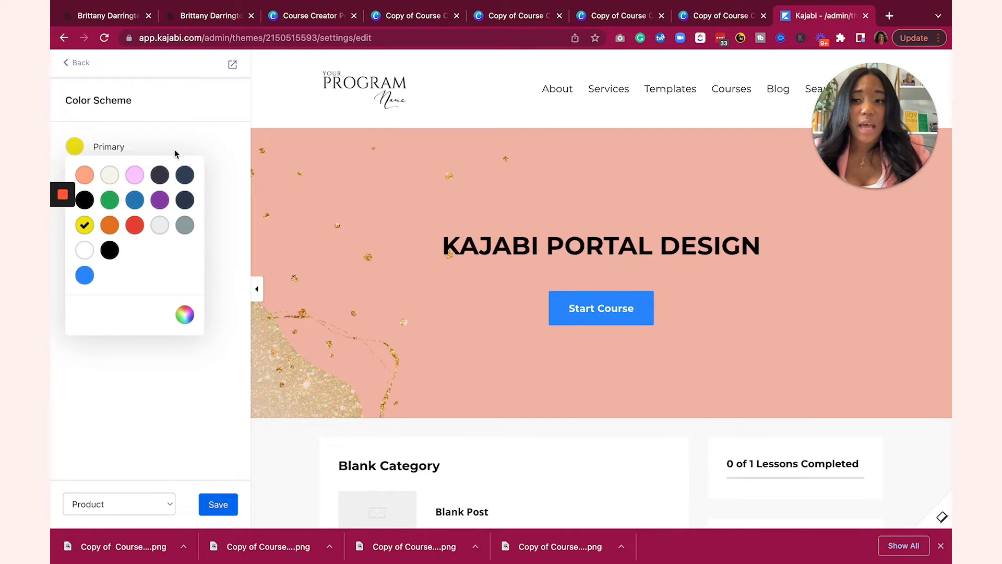
pyautogui.click(191, 142)
pyautogui.click(219, 506)
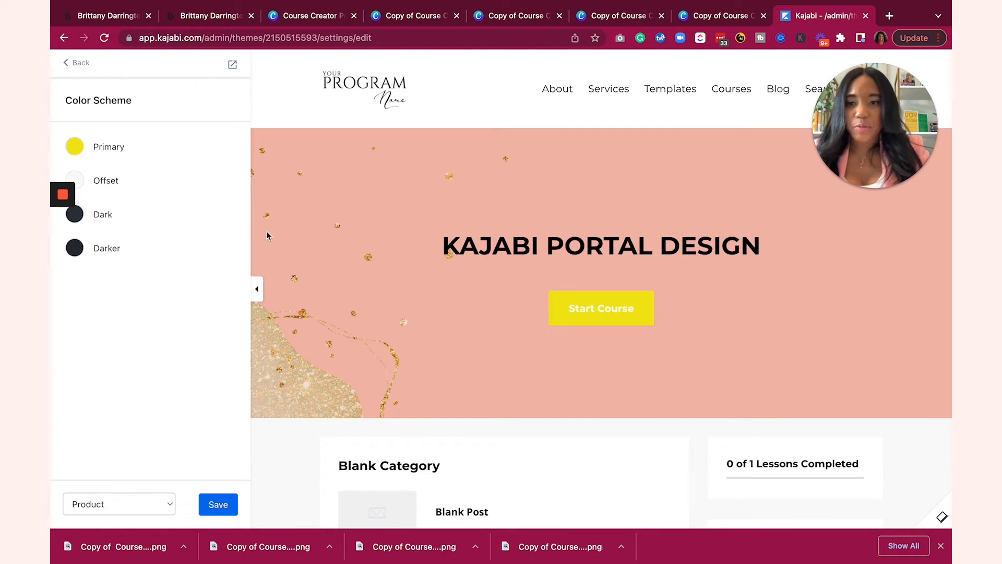
pyautogui.click(257, 290)
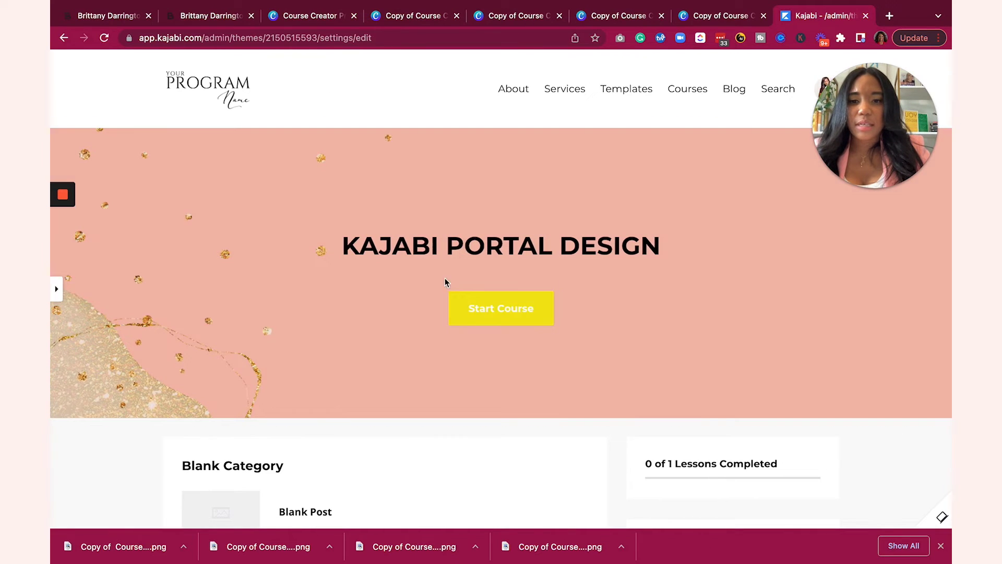
# - Set the Button Text Color of the hero's Start Course button to black, save, and preview the result
pyautogui.click(507, 307)
pyautogui.scroll(-3, 136, 392)
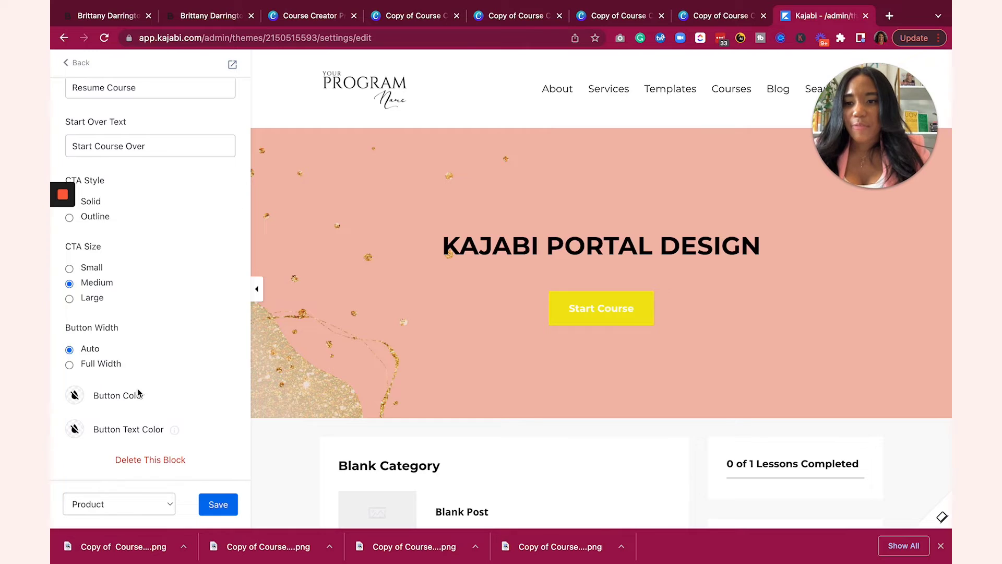
pyautogui.click(74, 445)
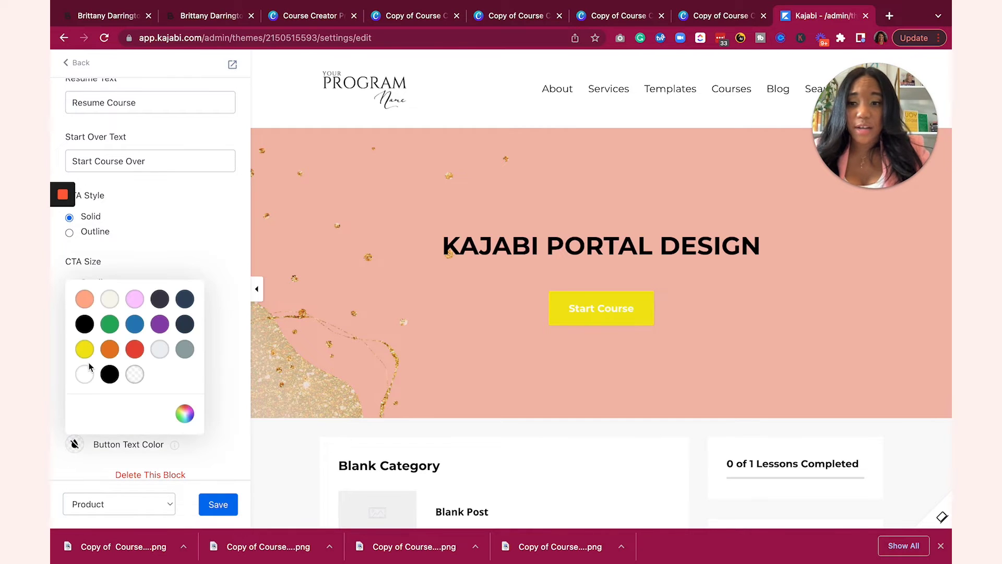
pyautogui.click(84, 325)
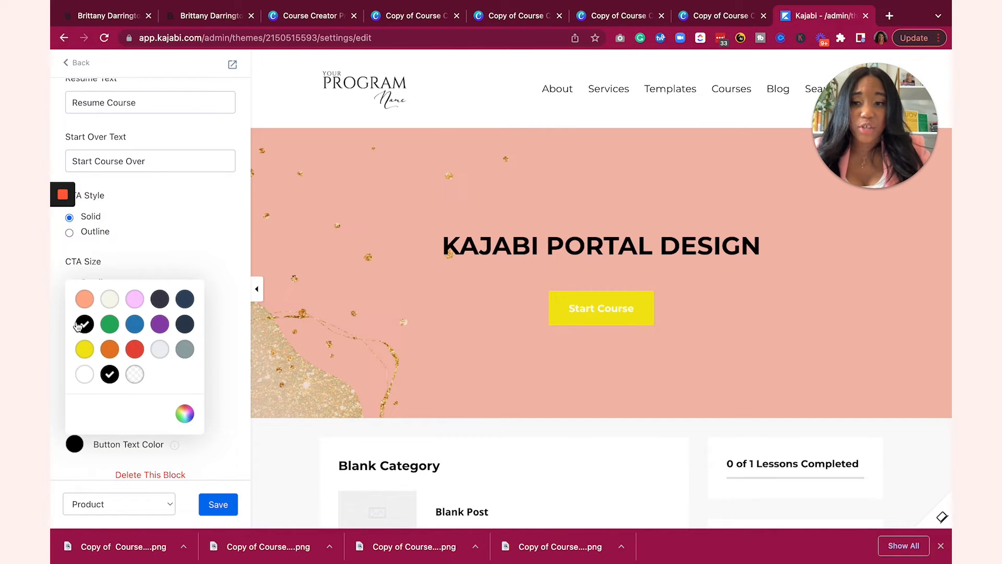
pyautogui.click(173, 240)
pyautogui.click(218, 504)
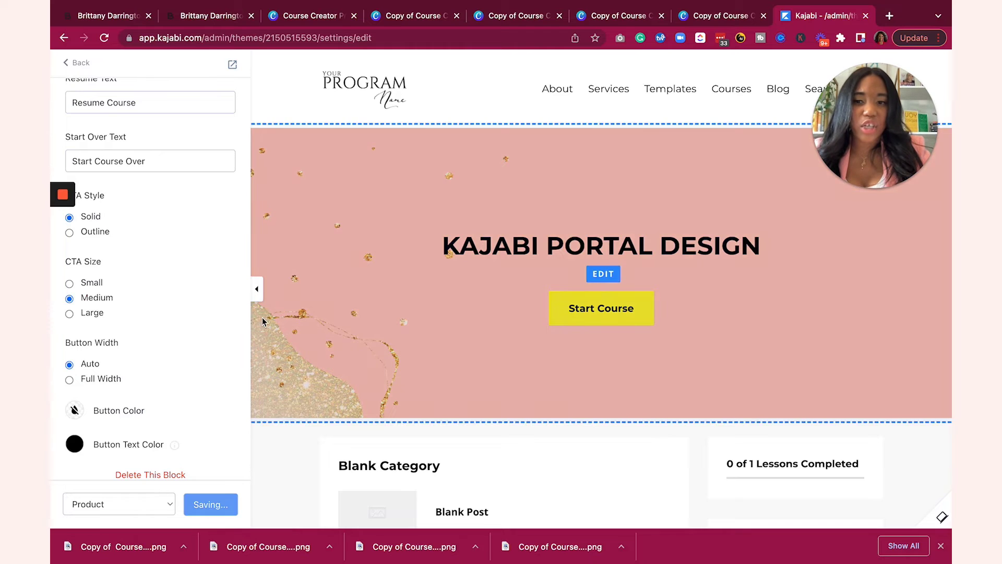
pyautogui.click(256, 288)
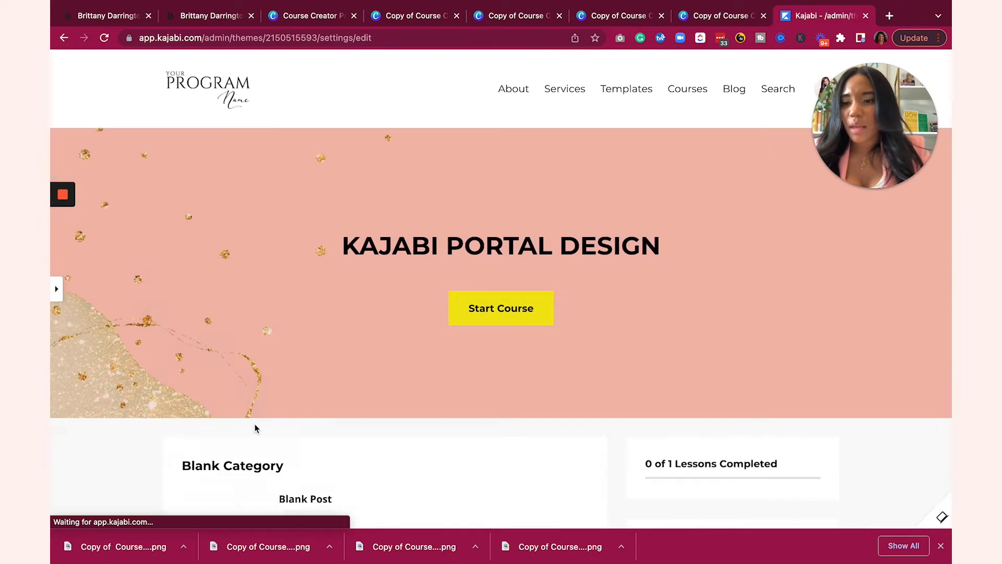
# - Set the footer's Background Color to the peach swatch, save the theme, and preview the page at full width
pyautogui.scroll(-4, 254, 426)
pyautogui.scroll(-1, 255, 423)
pyautogui.moveTo(632, 316)
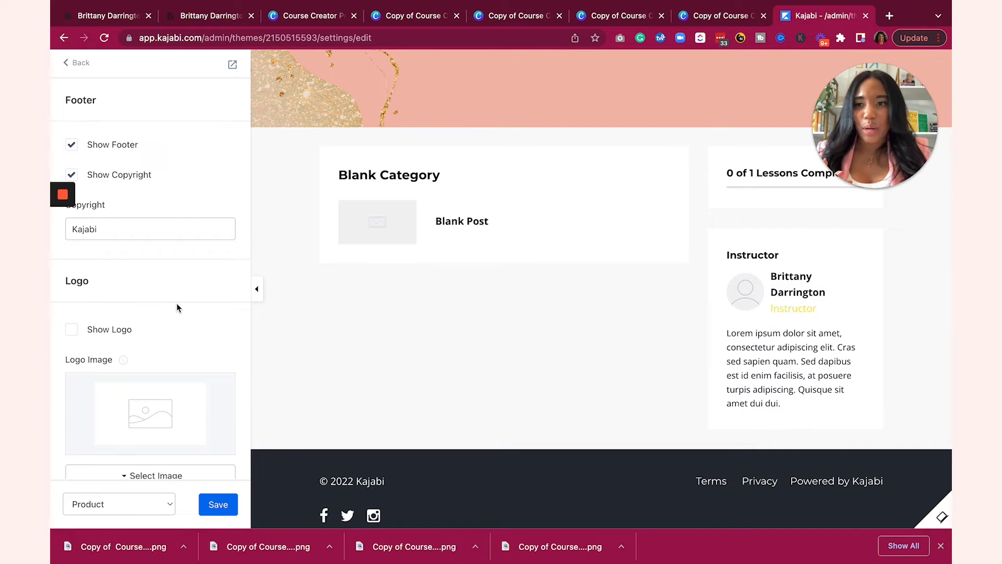
pyautogui.scroll(-7, 119, 254)
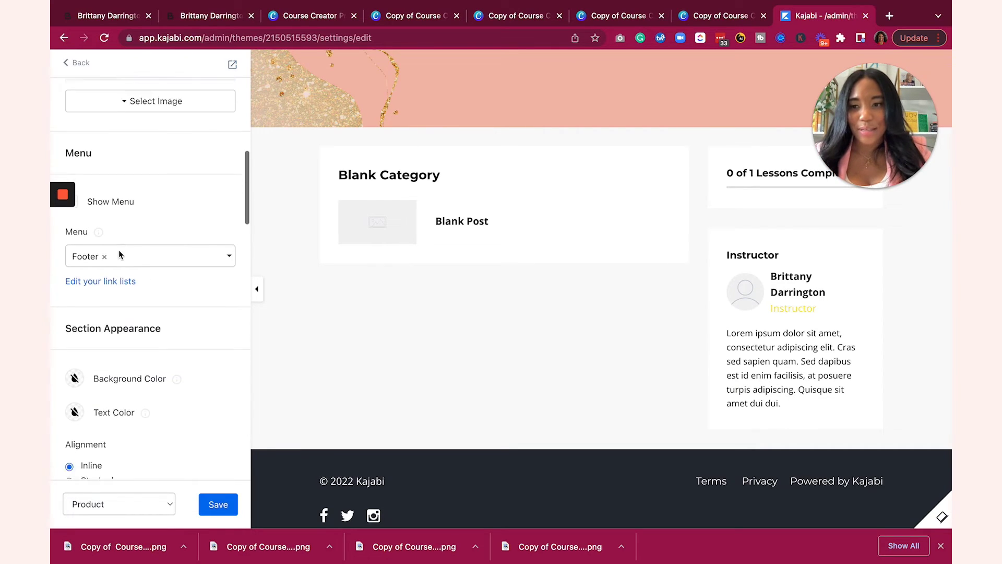
pyautogui.scroll(-1, 119, 255)
pyautogui.click(75, 354)
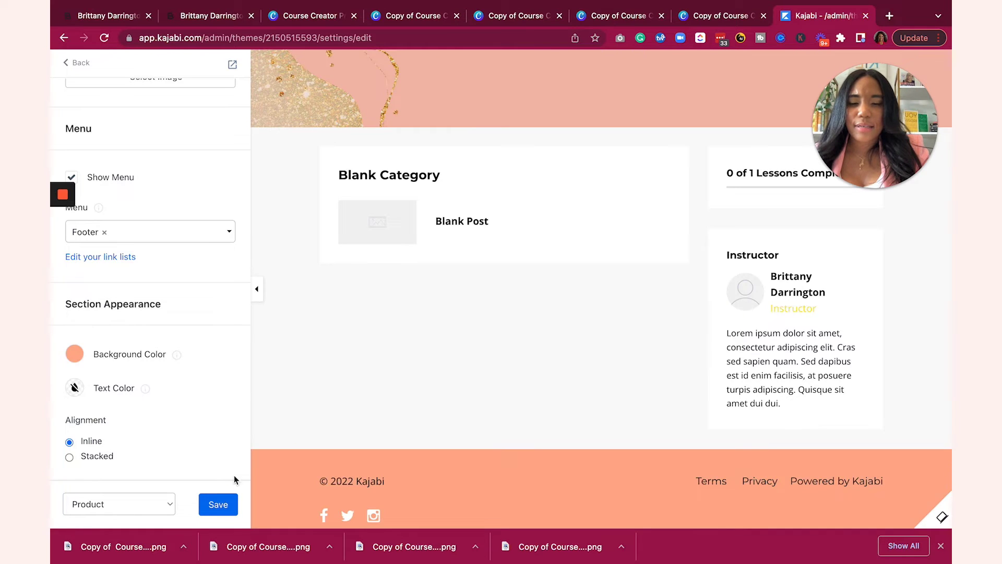
pyautogui.click(71, 355)
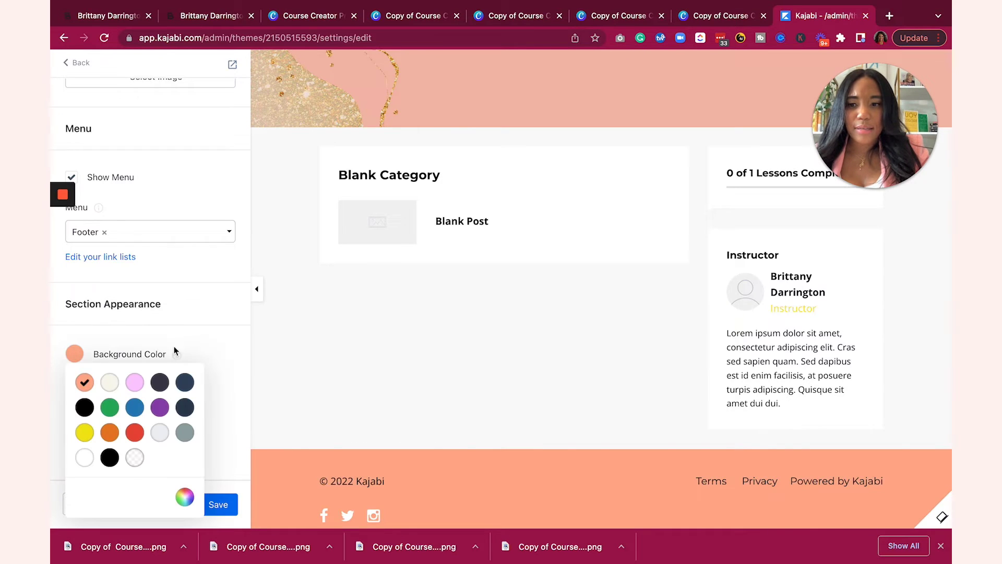
pyautogui.click(190, 343)
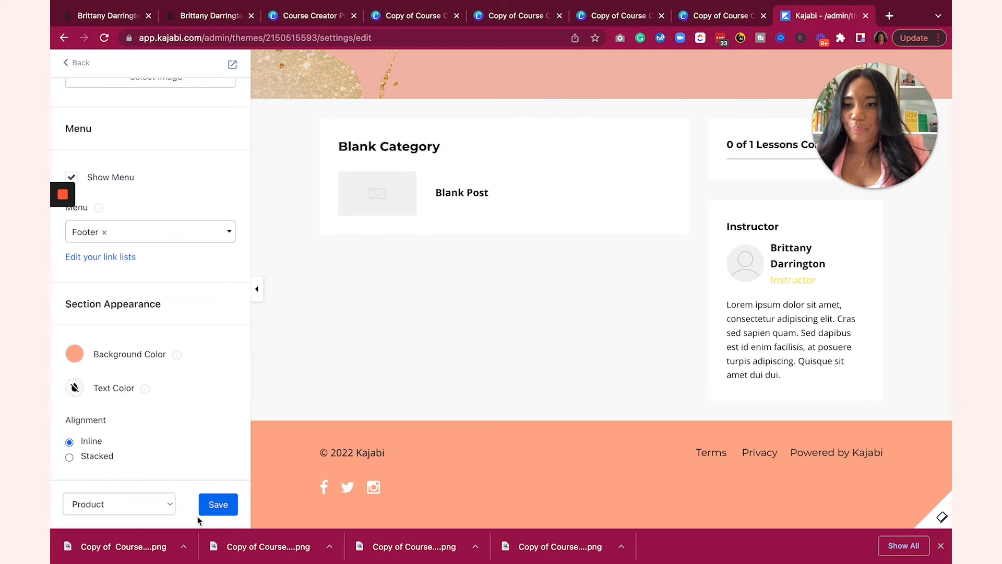
pyautogui.click(218, 504)
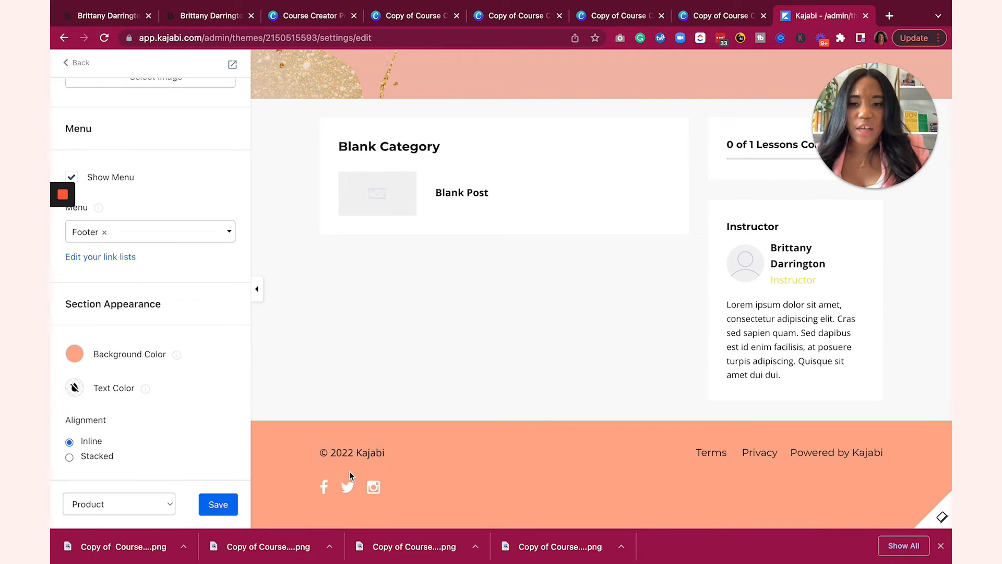
pyautogui.click(255, 285)
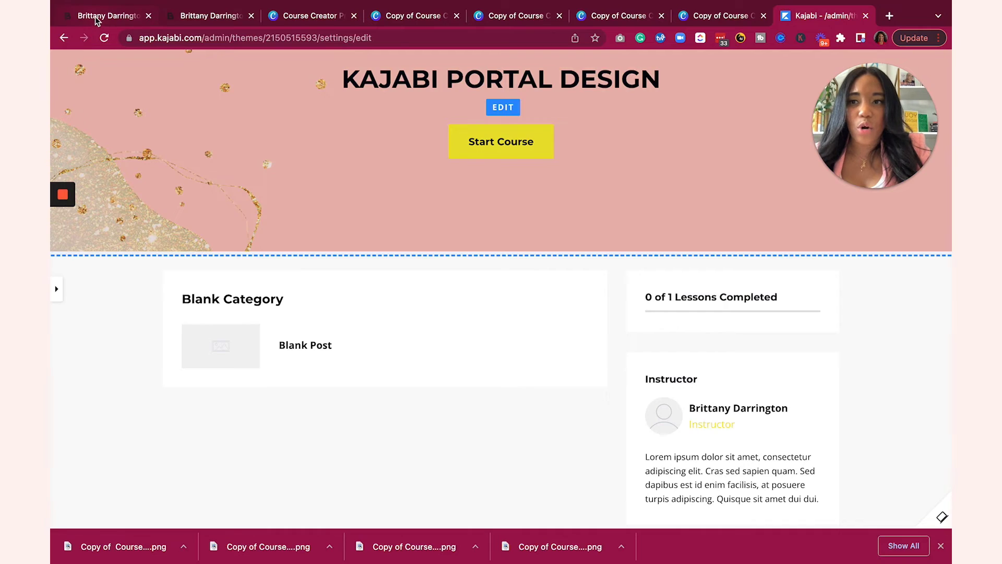
# - Examine the sidebar of the finished reference course portal, down to its promotional image block
pyautogui.click(96, 16)
pyautogui.scroll(-8, 577, 328)
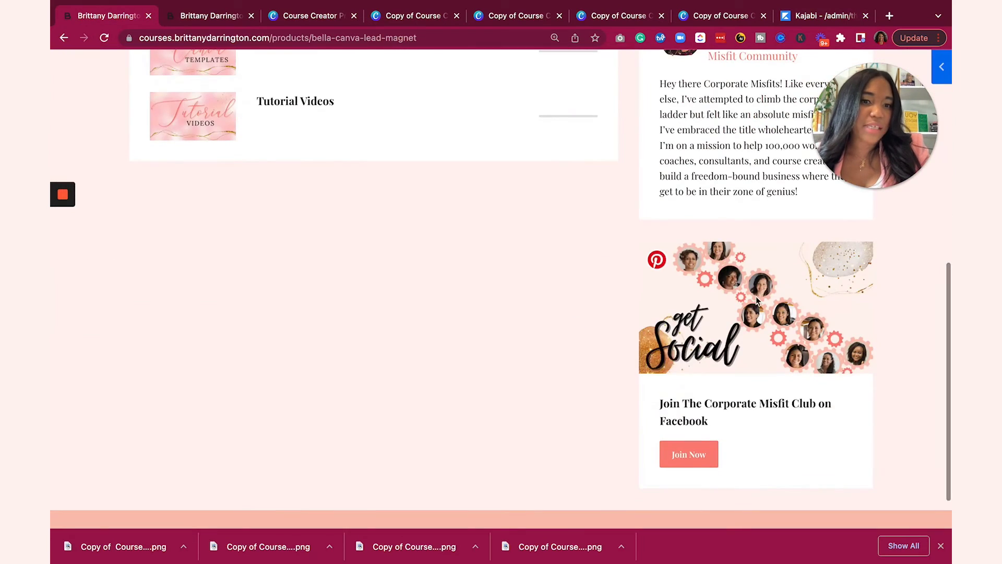
pyautogui.scroll(8, 817, 75)
pyautogui.click(820, 16)
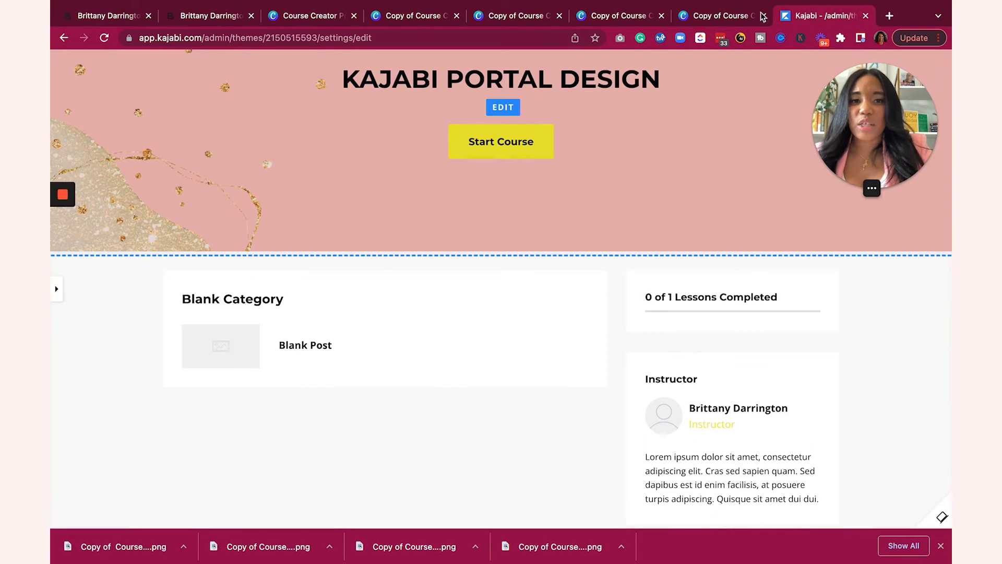
# - Switch to the 30 Mock-ups design in Canva and download only Page 1 as a PNG with a transparent background
pyautogui.click(525, 18)
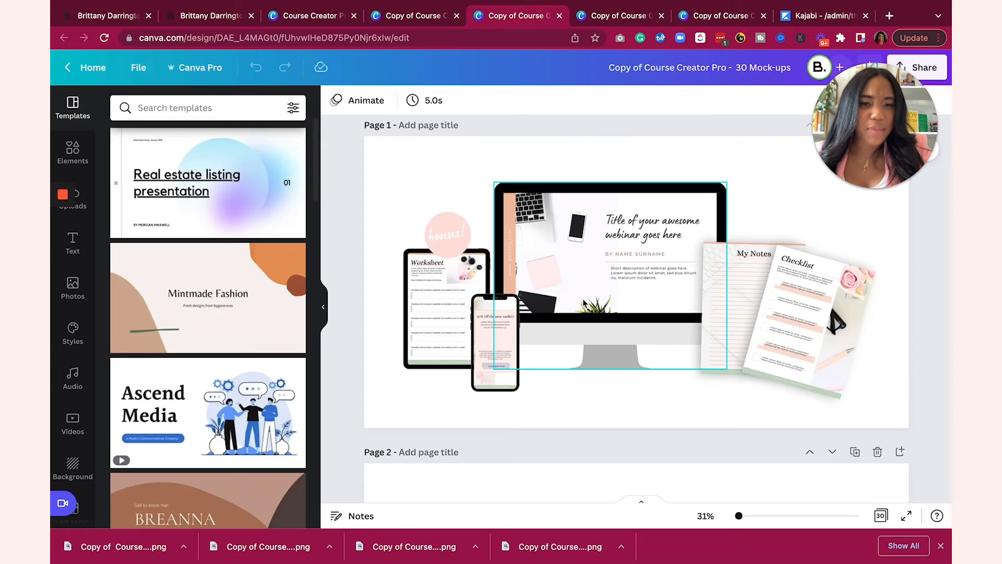
pyautogui.click(631, 160)
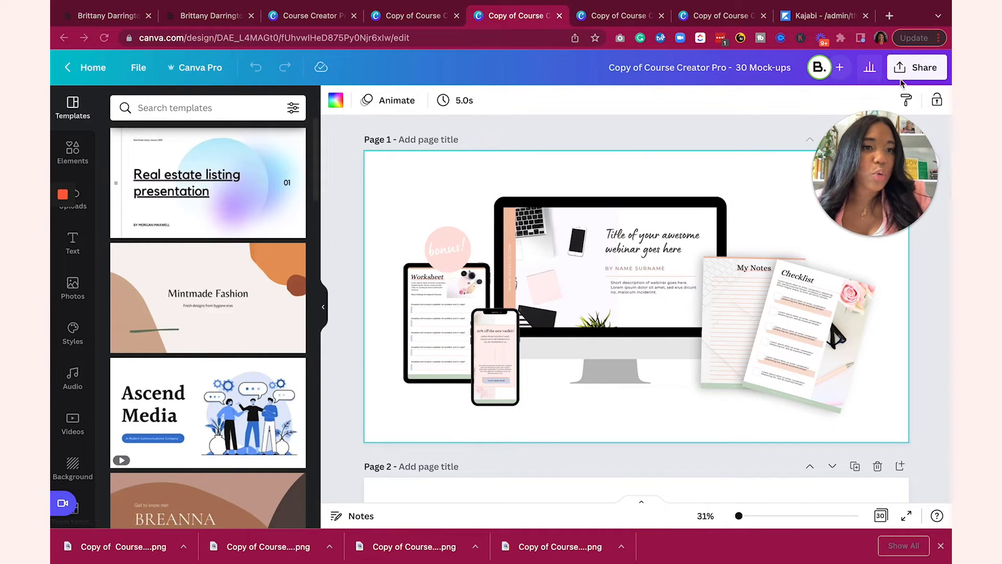
pyautogui.click(908, 70)
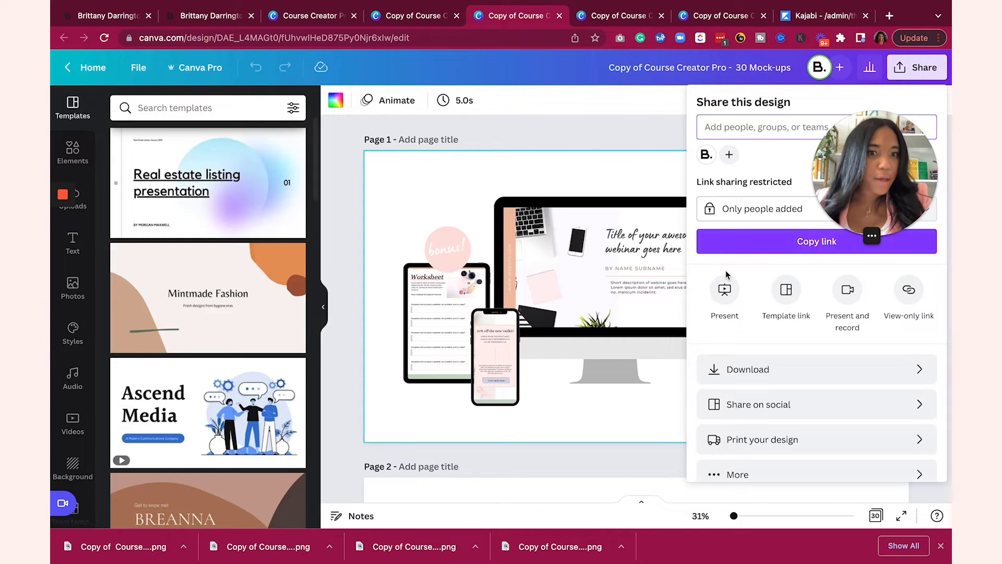
pyautogui.click(722, 384)
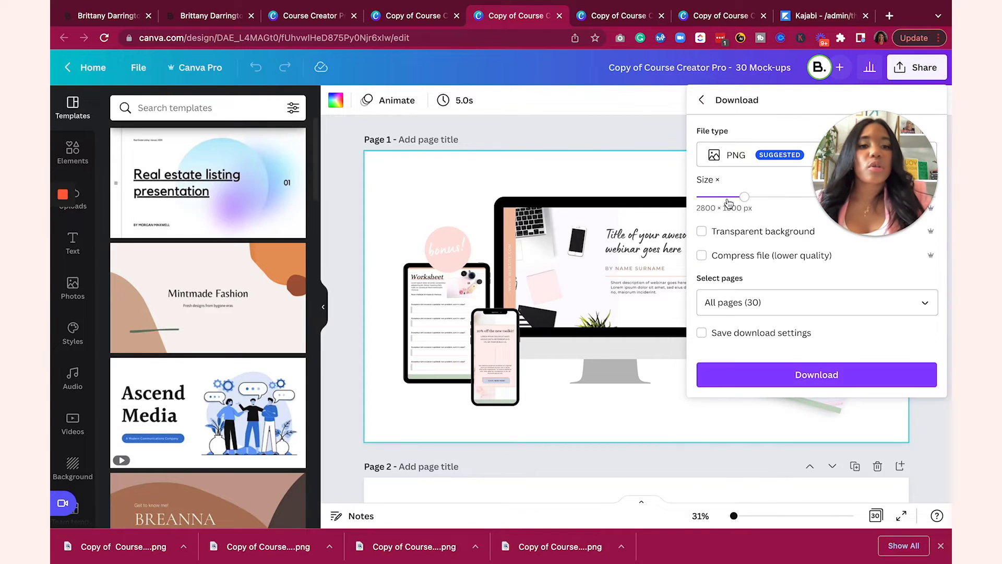
pyautogui.click(721, 303)
pyautogui.click(923, 101)
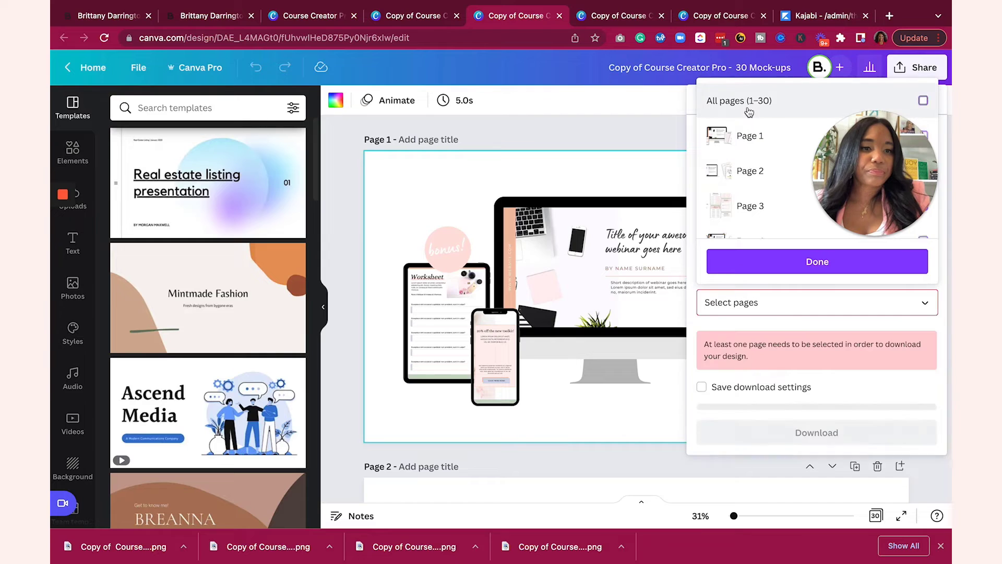
pyautogui.click(713, 135)
pyautogui.click(733, 262)
pyautogui.click(701, 231)
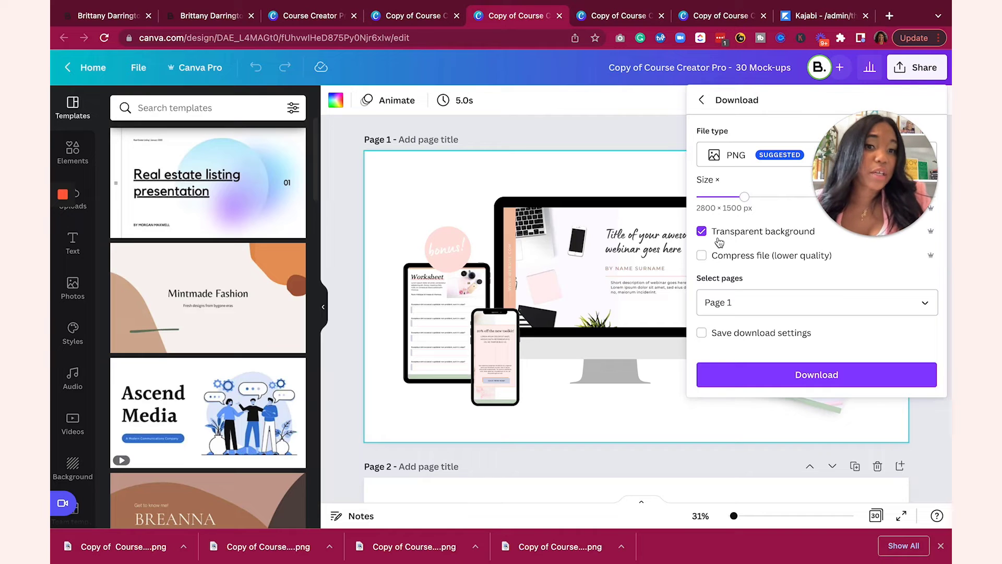
pyautogui.click(764, 381)
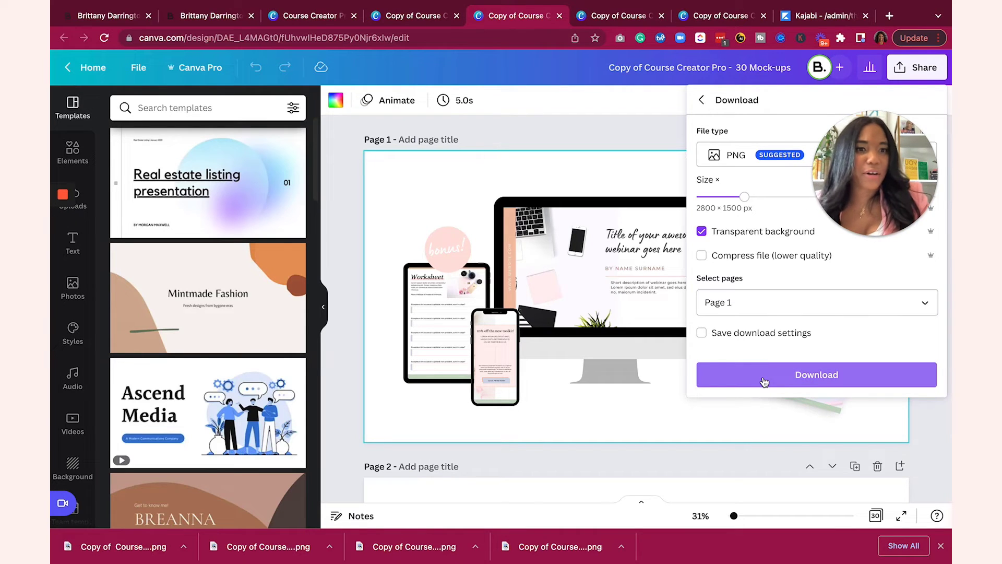
pyautogui.click(763, 381)
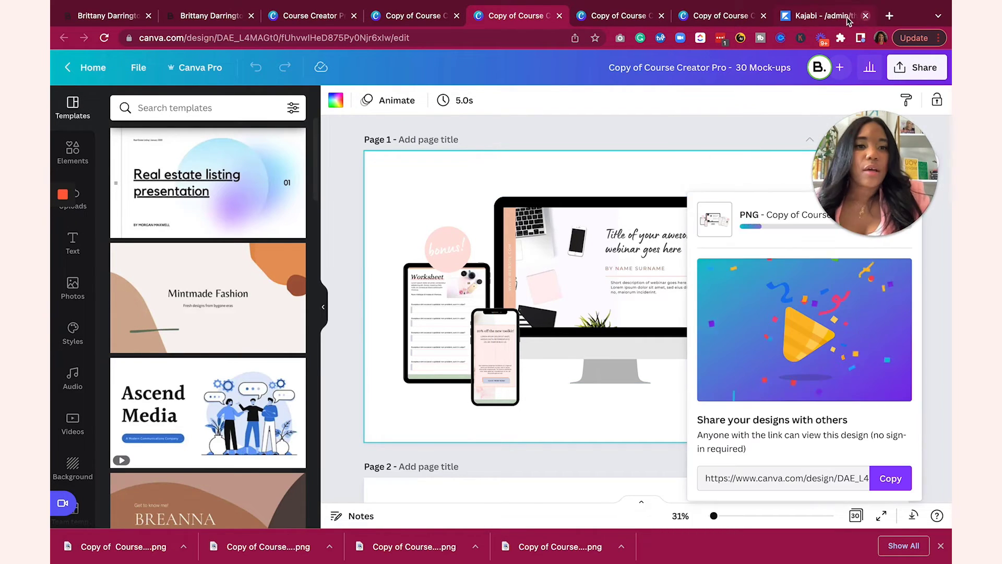
# - Switch back to the Kajabi theme editor, review the portal page, and open the Product Sidebar section's settings
pyautogui.click(830, 17)
pyautogui.scroll(3, 544, 385)
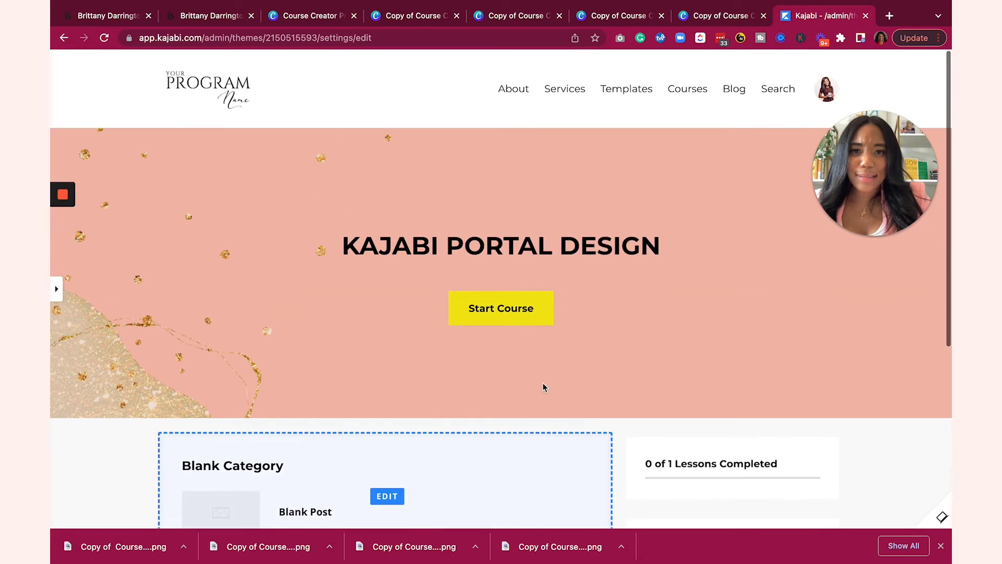
pyautogui.scroll(-5, 544, 386)
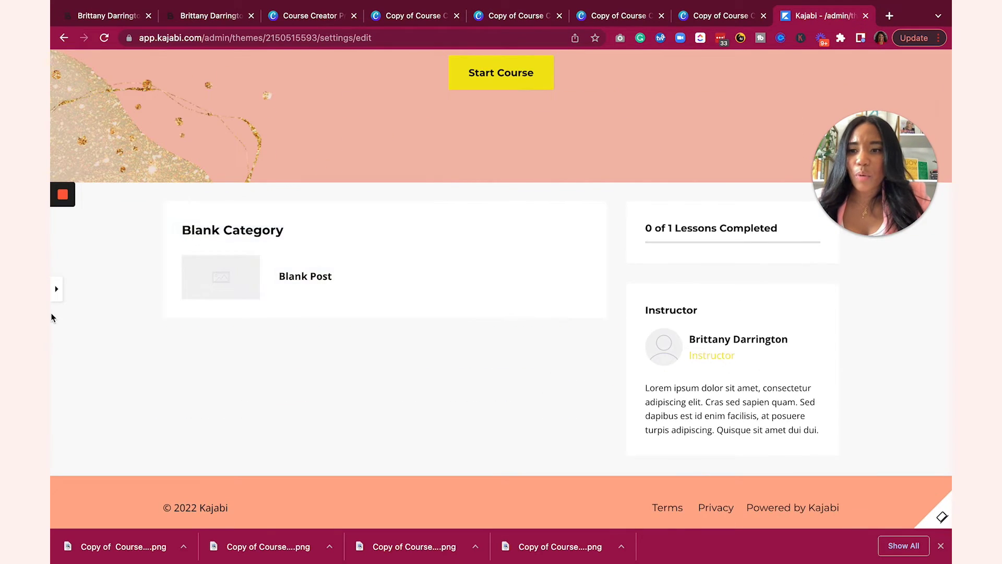
pyautogui.scroll(1, 74, 357)
pyautogui.scroll(1, 72, 355)
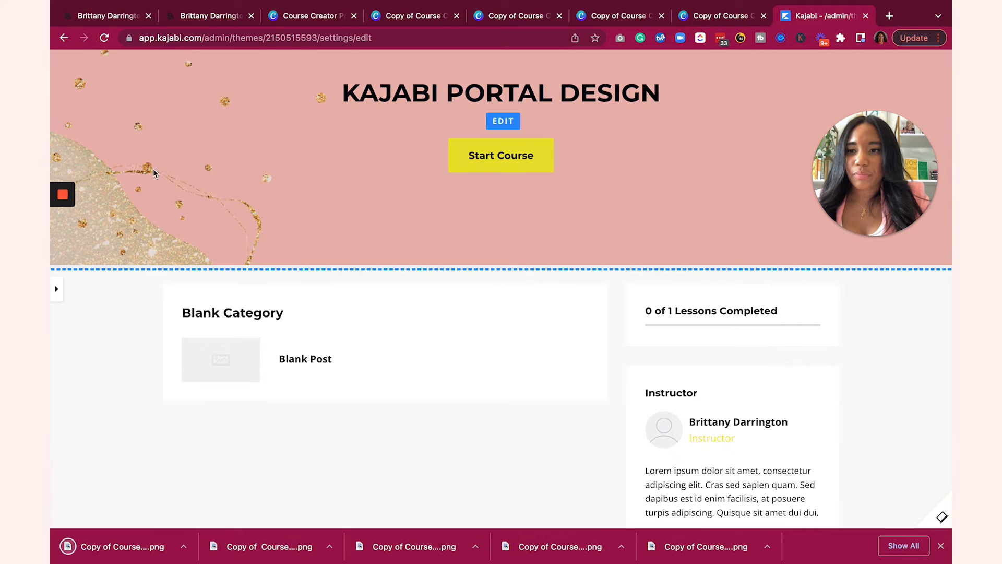
pyautogui.click(242, 188)
pyautogui.click(76, 62)
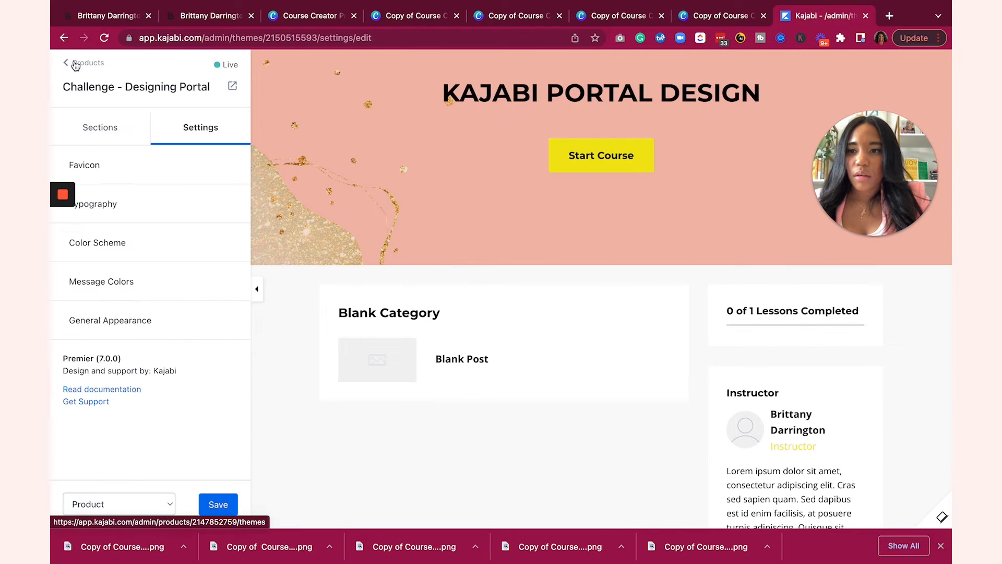
pyautogui.click(113, 134)
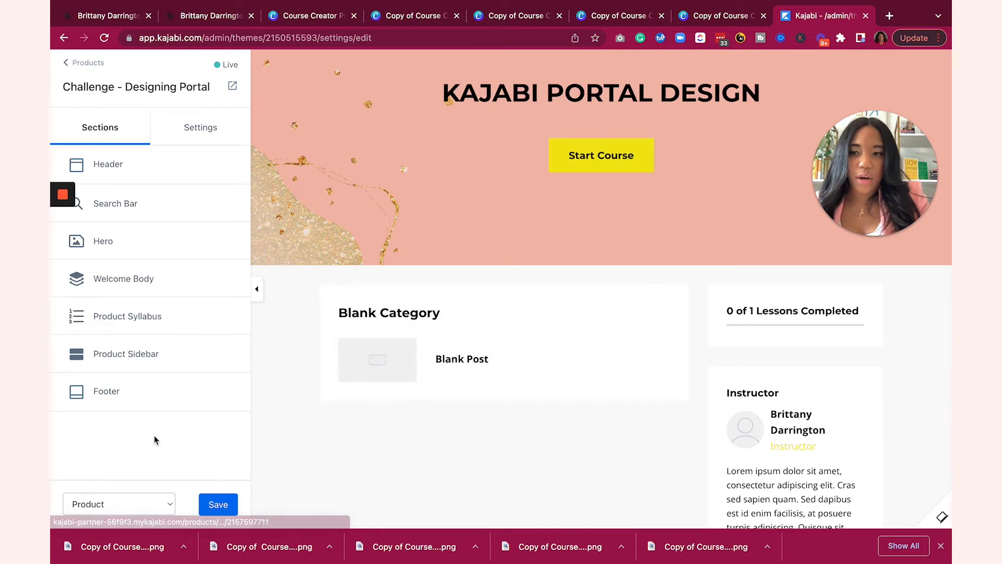
pyautogui.scroll(-3, 815, 340)
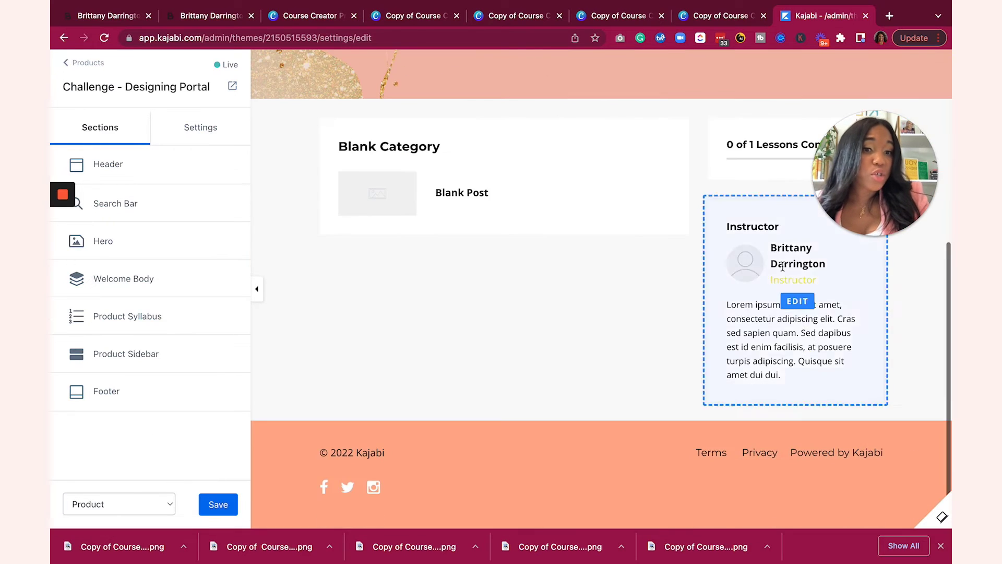
pyautogui.click(134, 358)
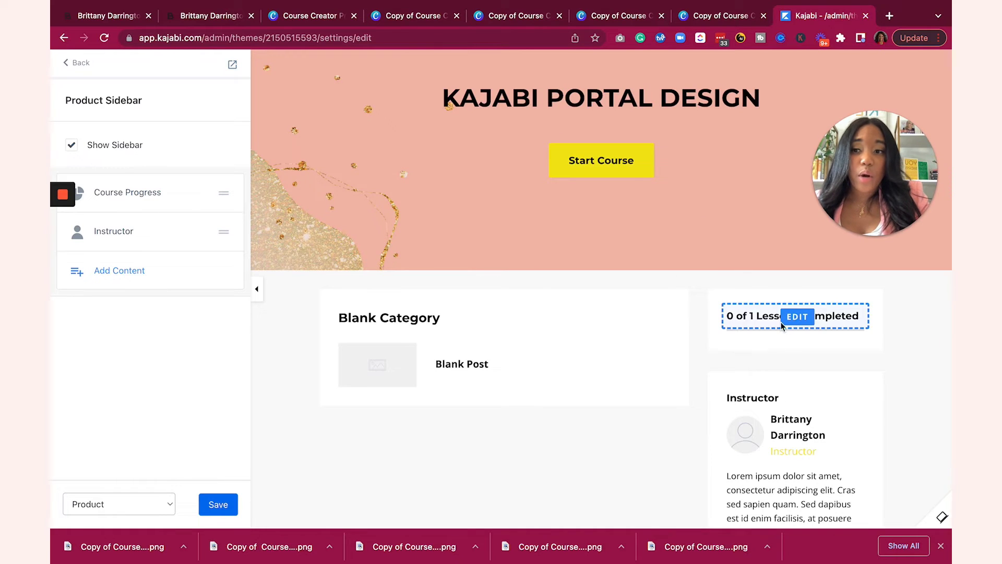
# - Hide and restore the product sidebar, and check the Course Progress block's options
pyautogui.click(72, 145)
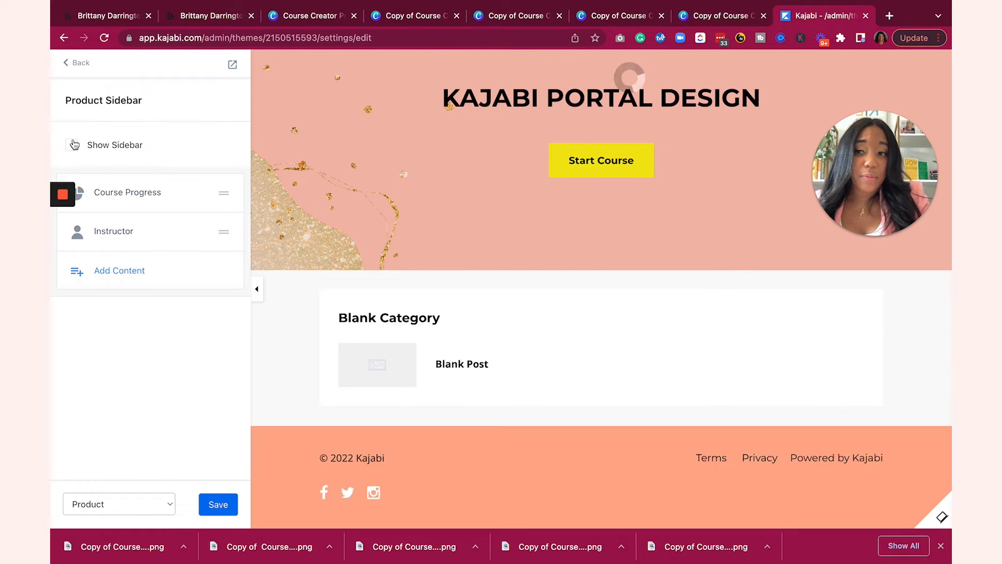
pyautogui.click(72, 145)
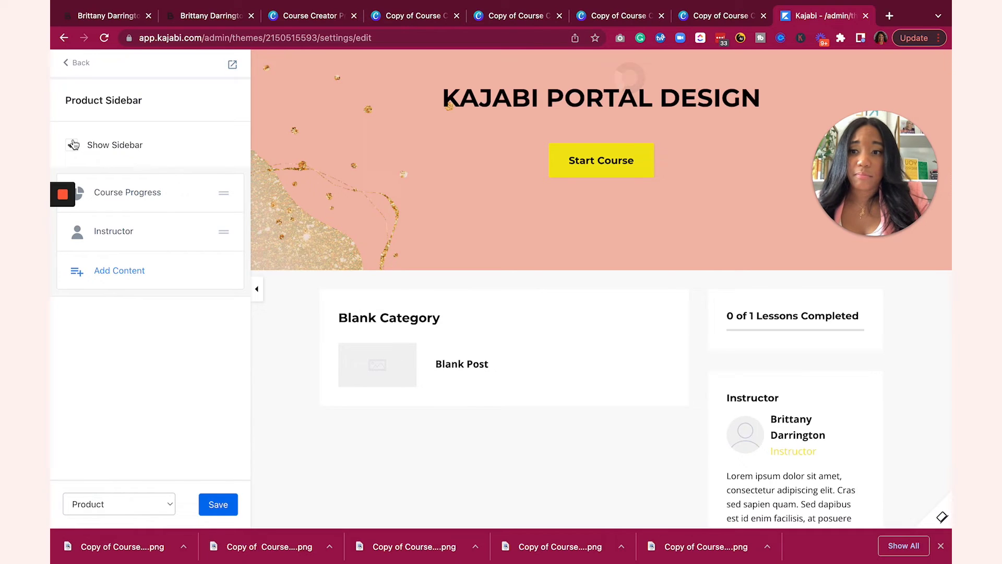
pyautogui.click(159, 196)
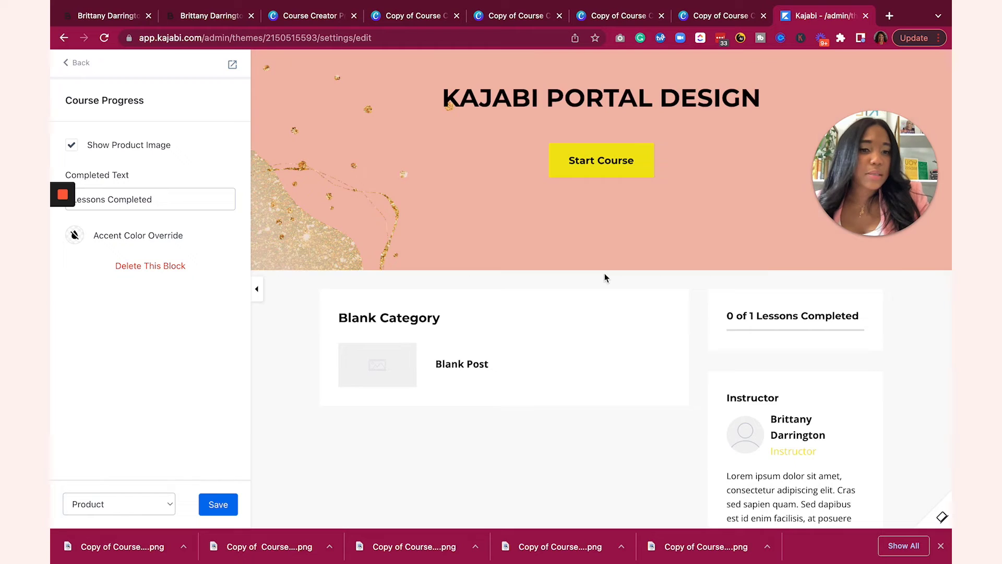
pyautogui.click(72, 145)
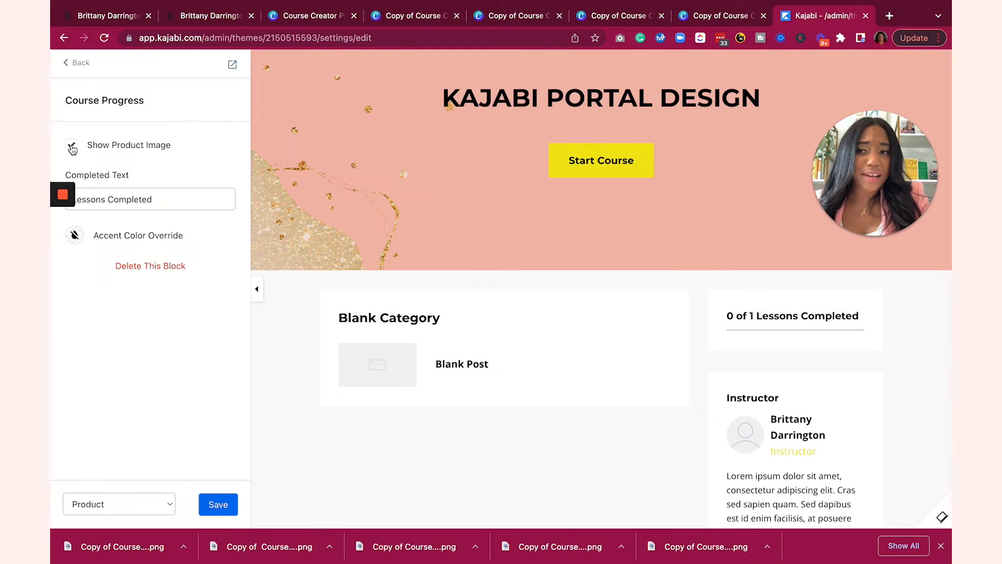
pyautogui.click(68, 64)
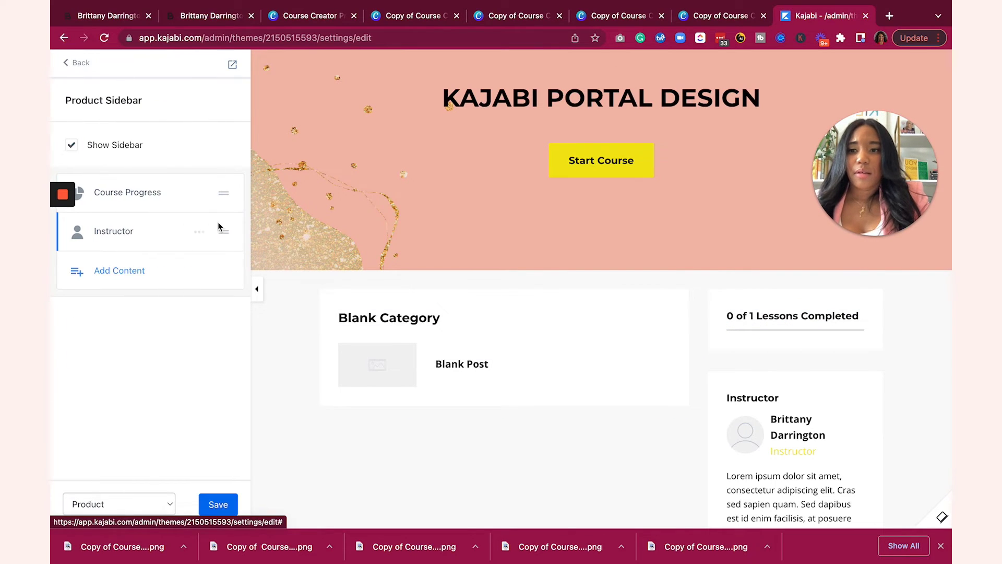
# - Examine the sidebar's Instructor block settings, including the image source options for its headshot
pyautogui.click(113, 231)
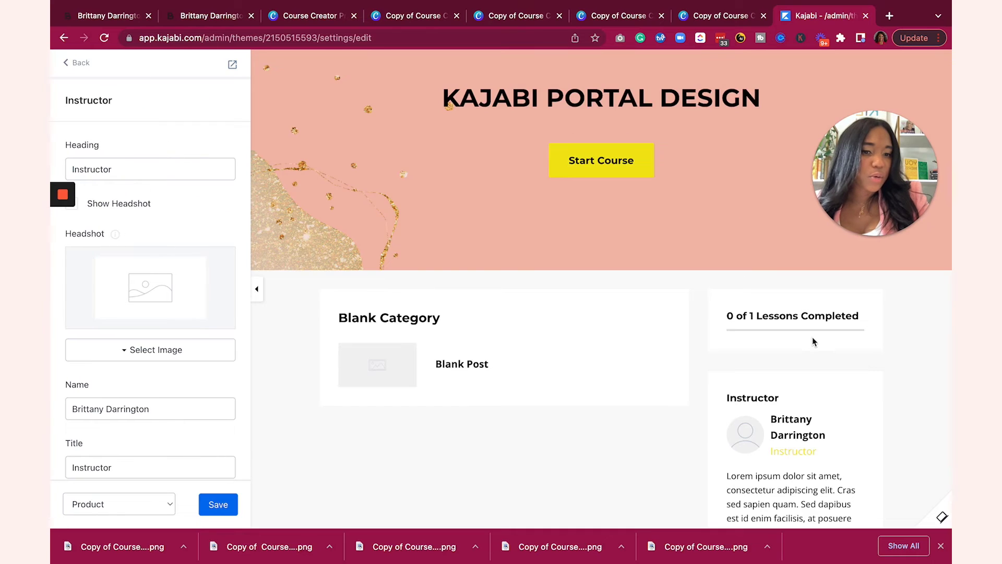
pyautogui.scroll(-3, 804, 334)
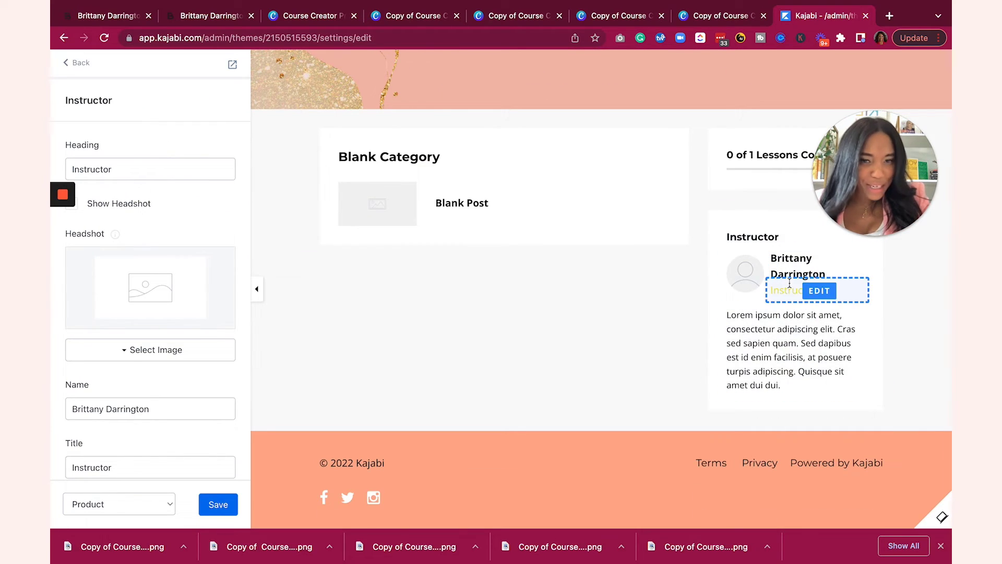
pyautogui.click(159, 347)
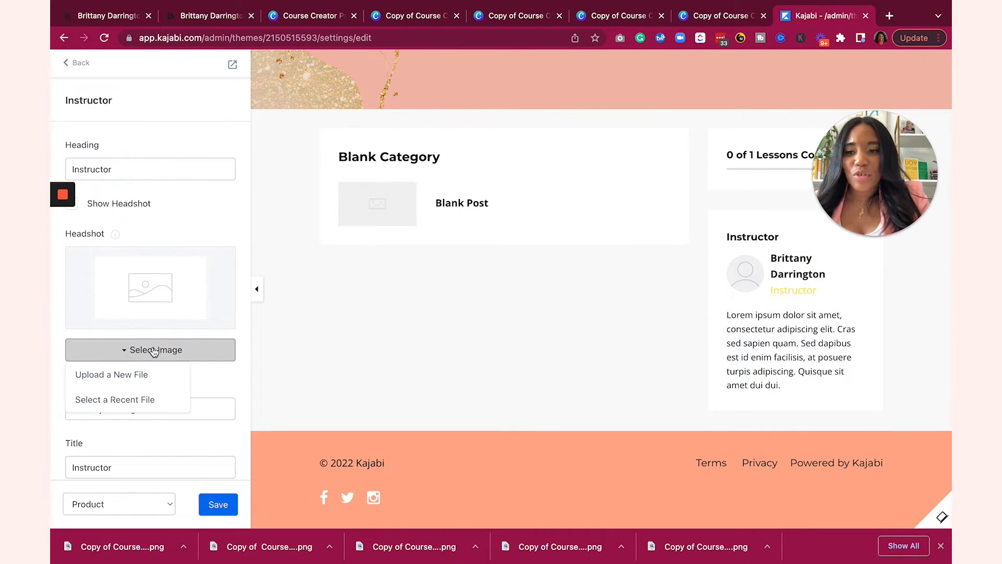
pyautogui.click(186, 224)
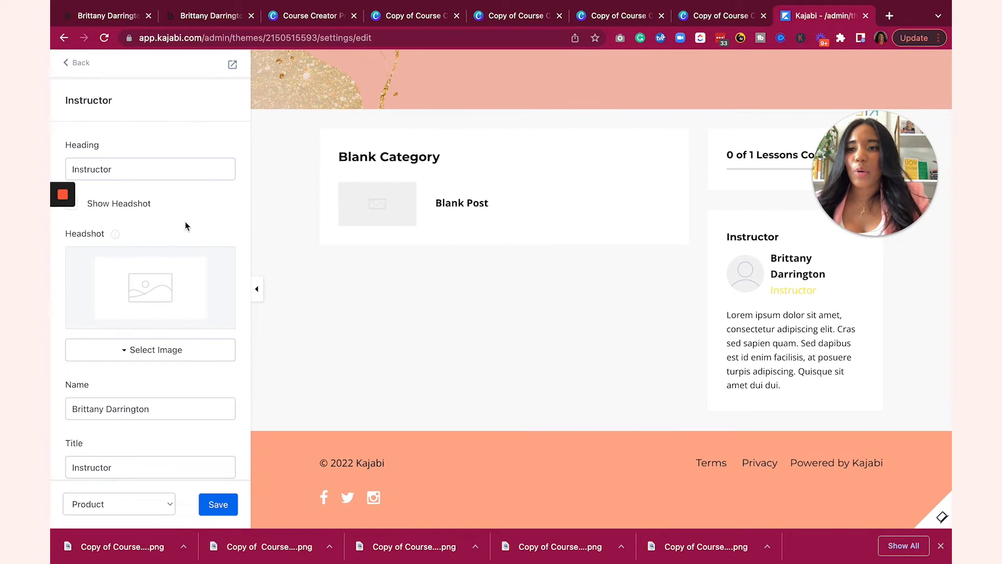
pyautogui.click(73, 63)
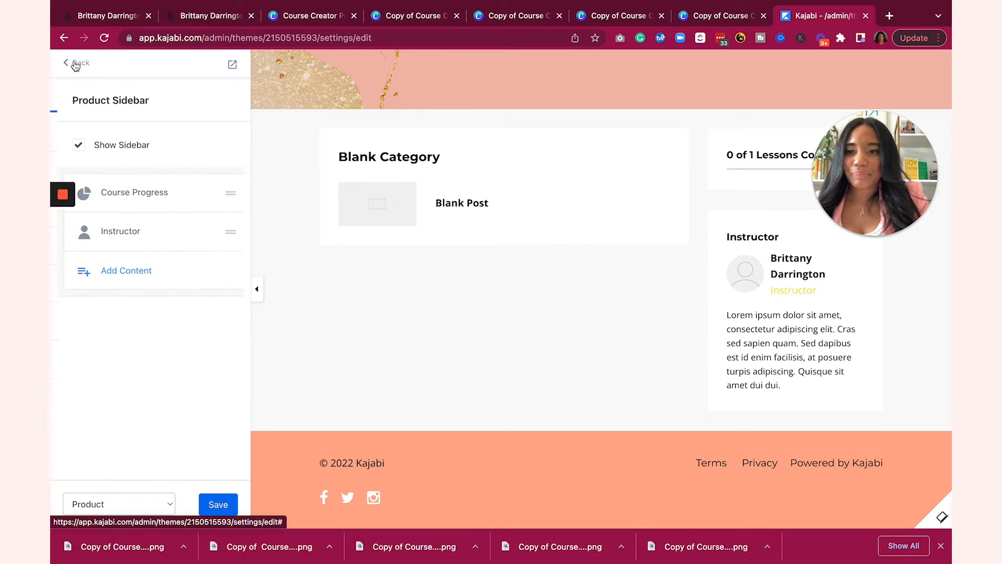
# - Add an Image block to the product sidebar and upload the downloaded mock-up PNG into it
pyautogui.click(119, 271)
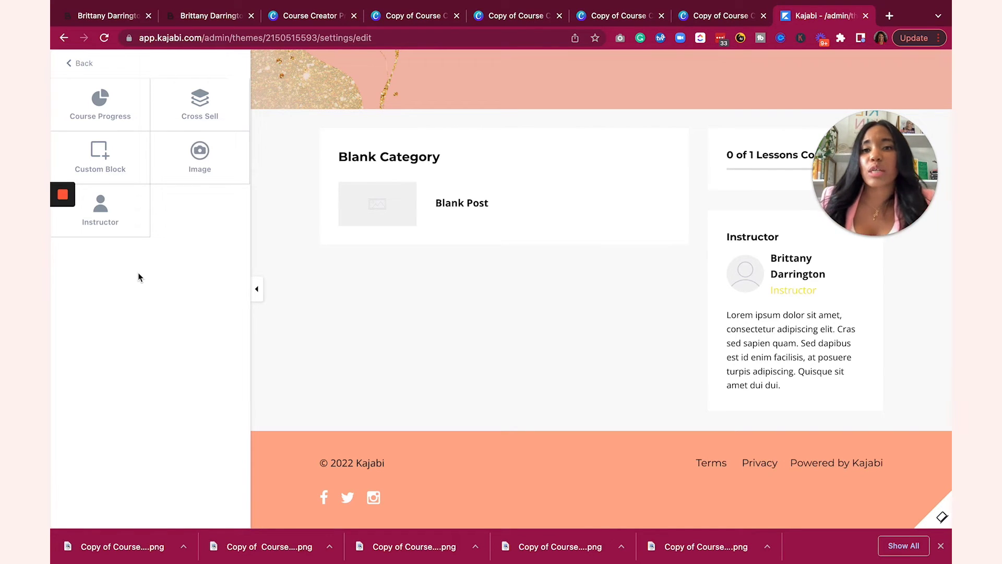
pyautogui.click(201, 152)
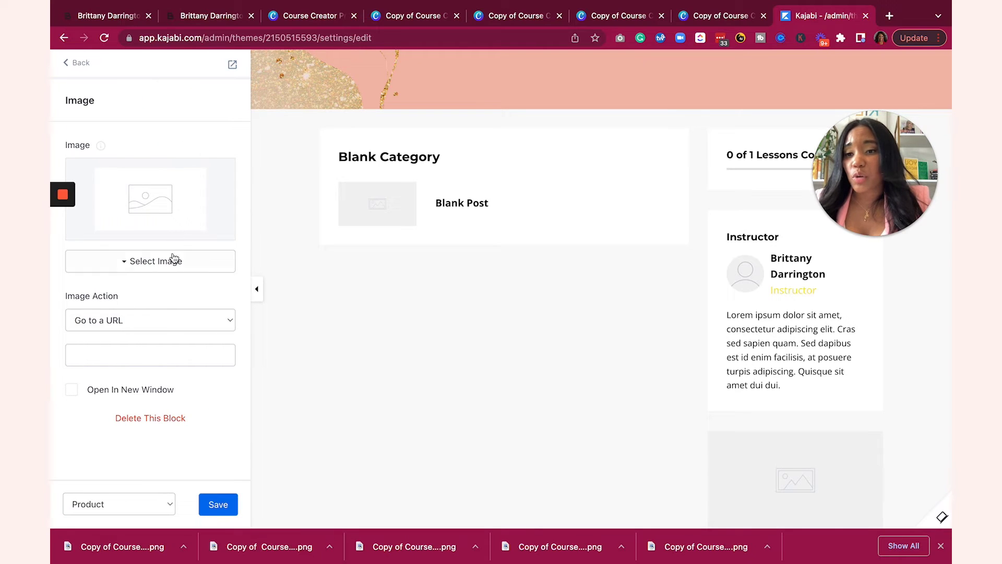
pyautogui.click(174, 260)
pyautogui.click(146, 285)
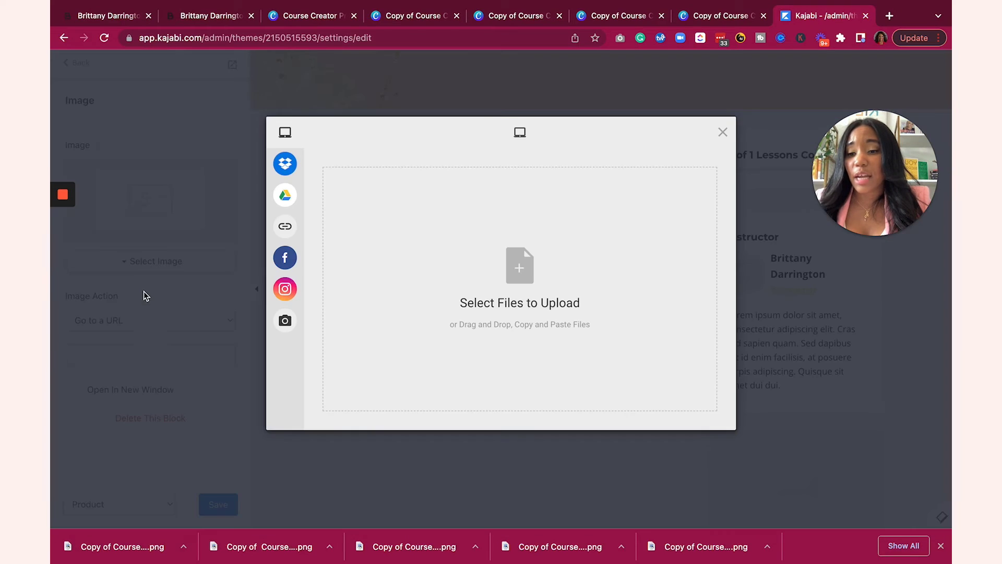
pyautogui.moveTo(134, 544); pyautogui.dragTo(440, 339)
pyautogui.scroll(-3, 793, 407)
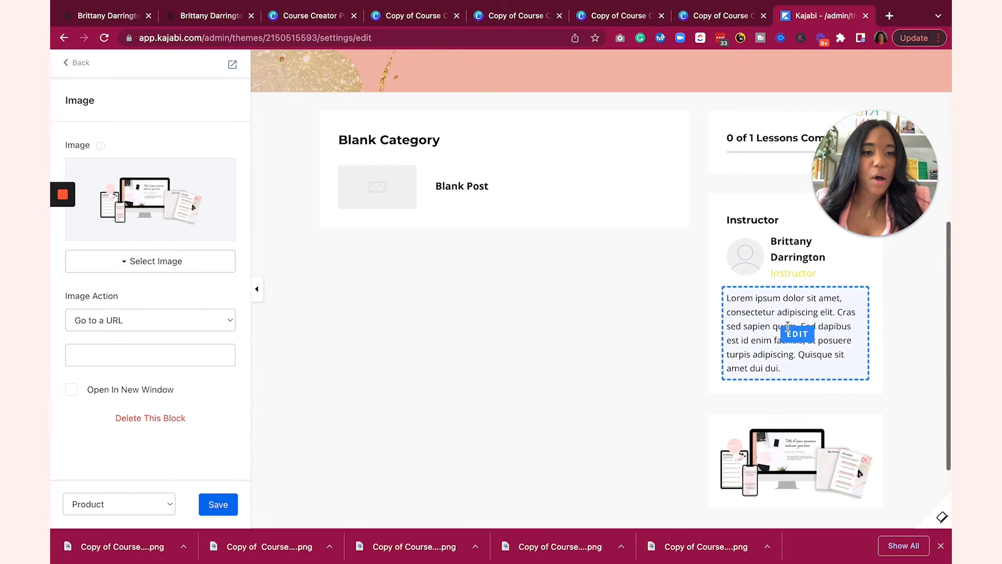
# - Check the Image block's available image actions, and delete the block from the product sidebar
pyautogui.click(145, 323)
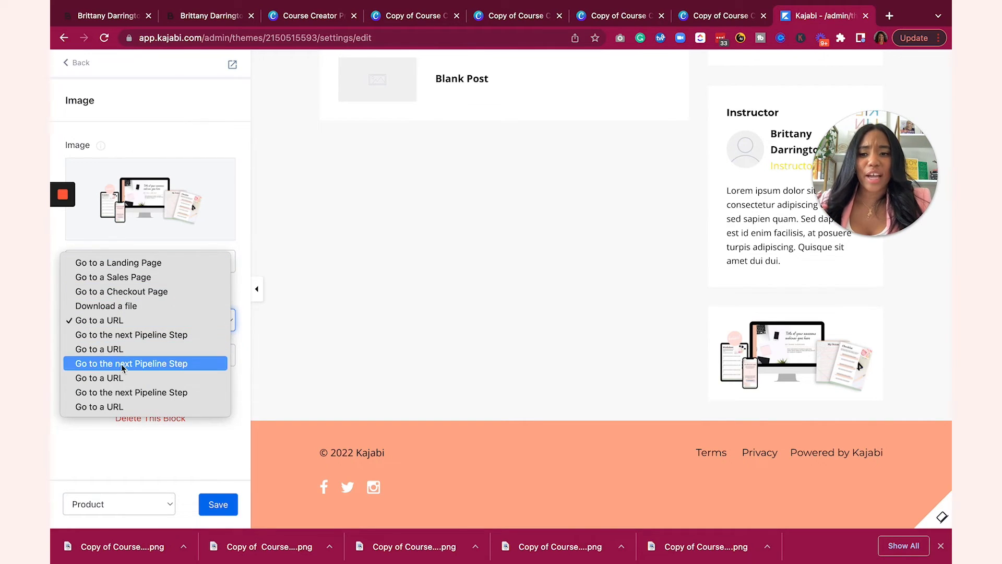
pyautogui.click(57, 357)
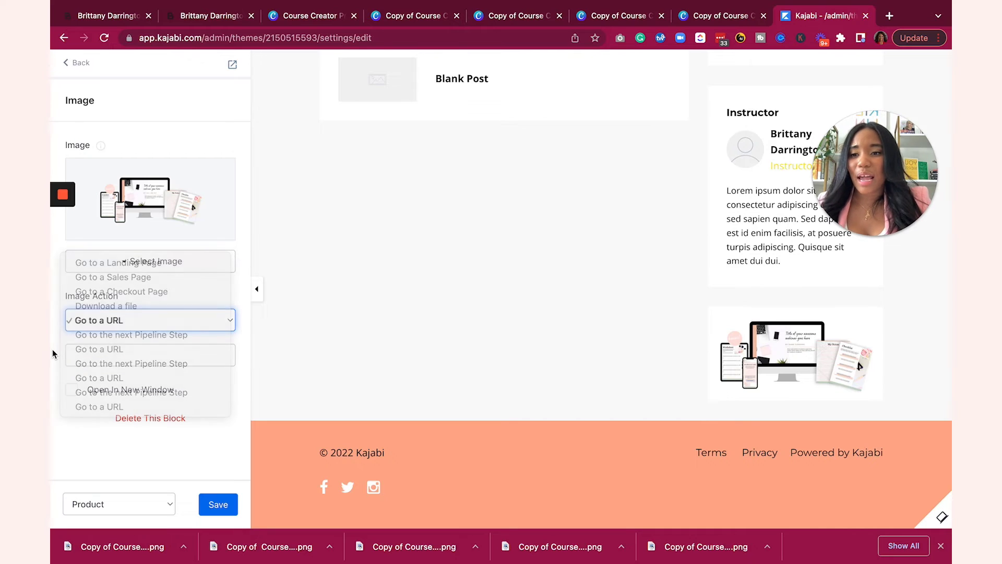
pyautogui.click(76, 65)
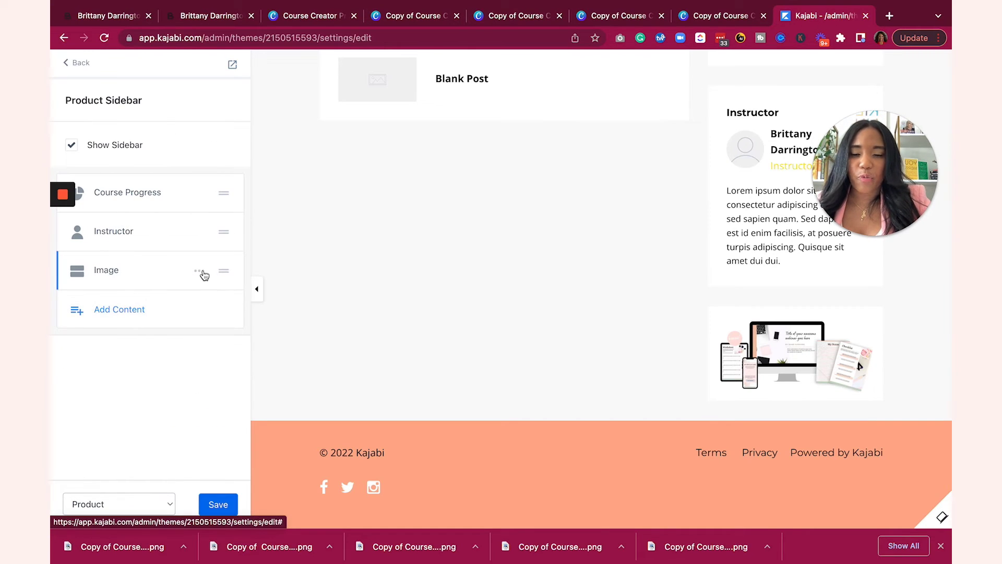
pyautogui.click(203, 273)
pyautogui.click(163, 365)
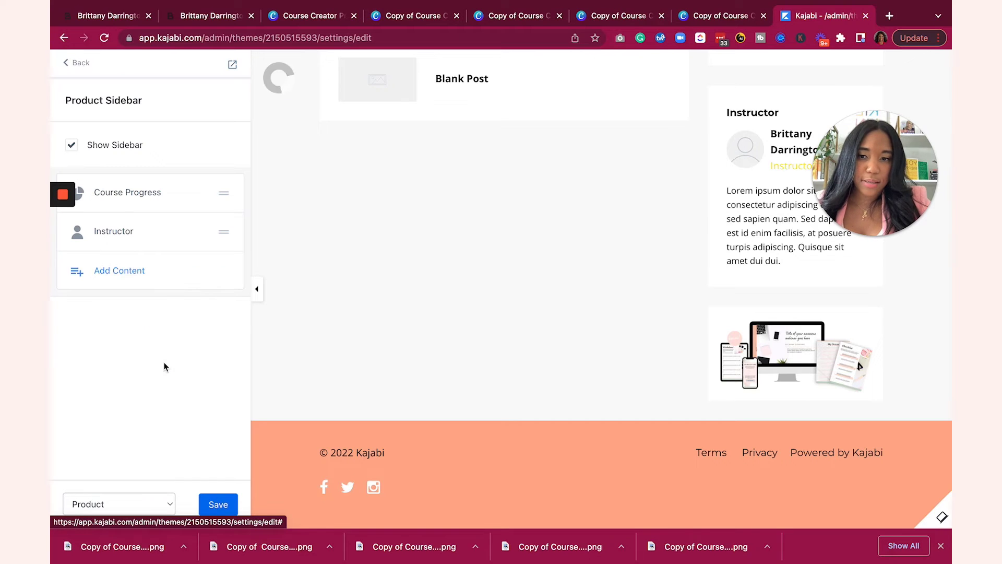
# - Check the sidebar of the Bella Canva reference portal, and add a Custom Block to the Kajabi product sidebar
pyautogui.click(139, 270)
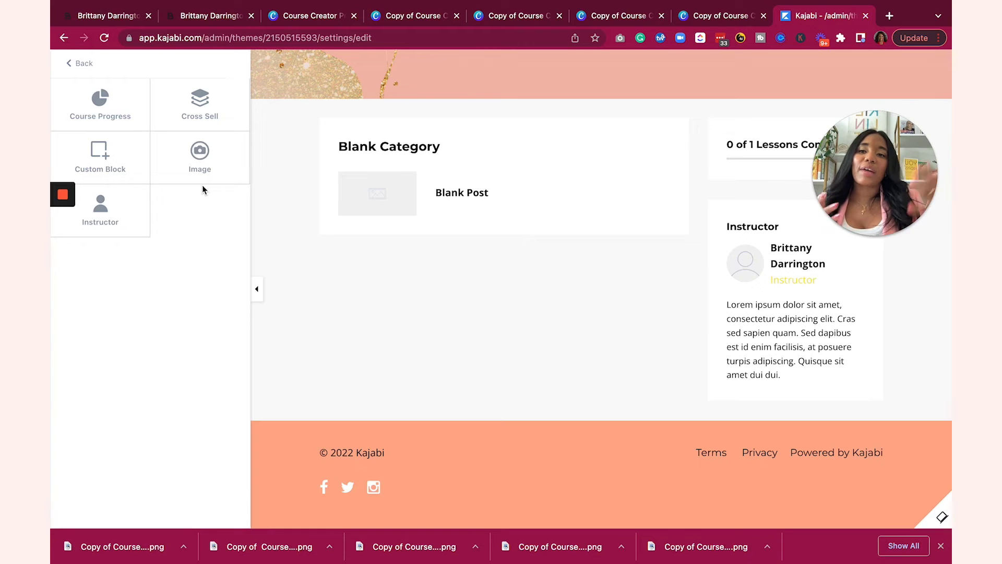
pyautogui.click(116, 11)
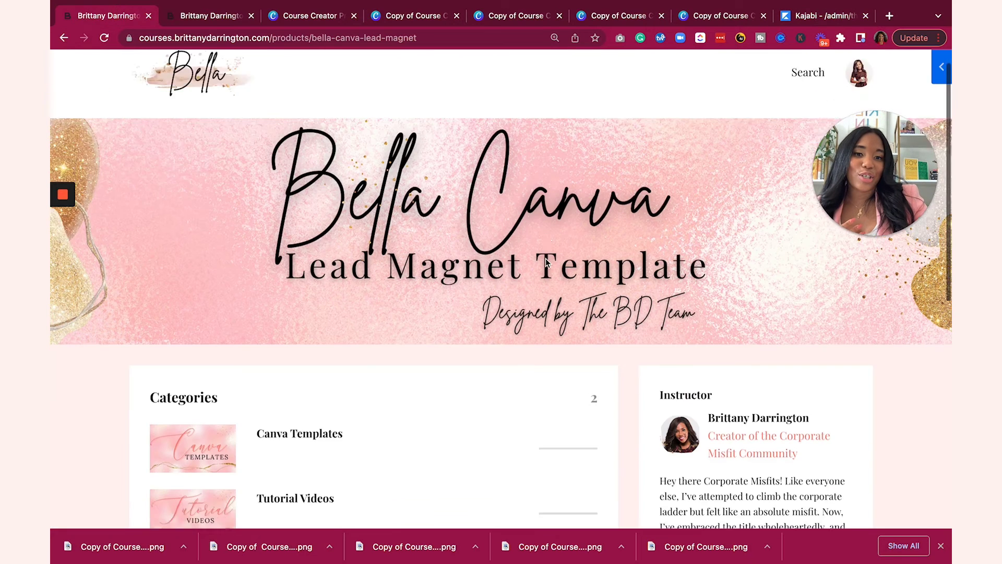
pyautogui.scroll(-10, 546, 258)
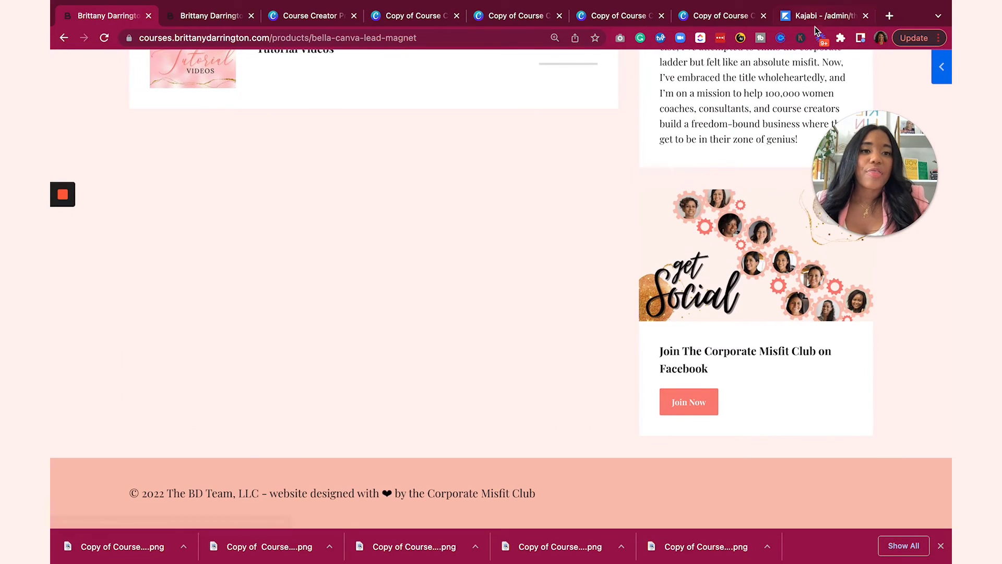
pyautogui.click(817, 16)
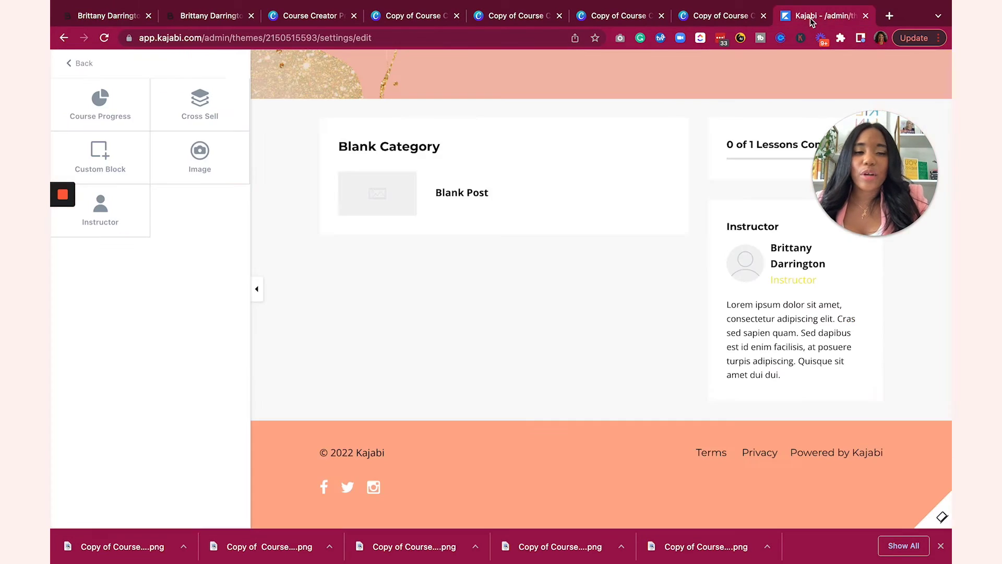
pyautogui.click(123, 156)
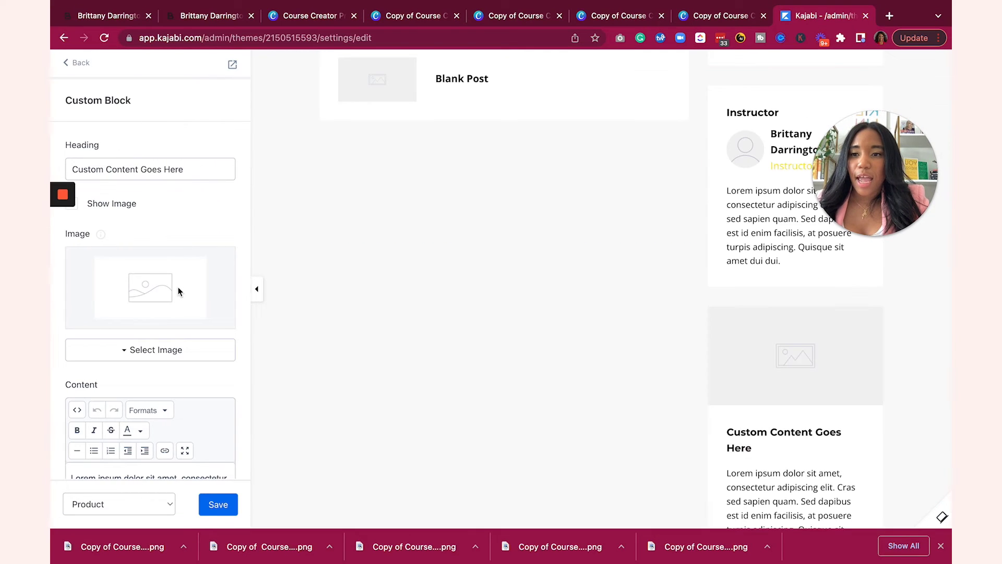
# - Upload the downloaded "Copy of Course Creator Pro - 30 Mock-ups.png" as the Custom Block's image
pyautogui.scroll(-1, 183, 217)
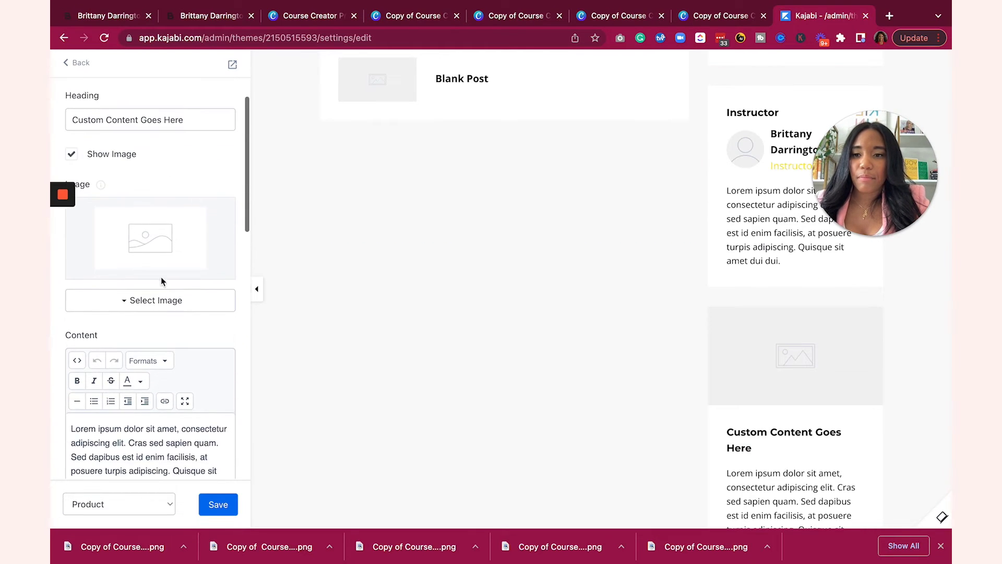
pyautogui.click(156, 300)
pyautogui.click(139, 325)
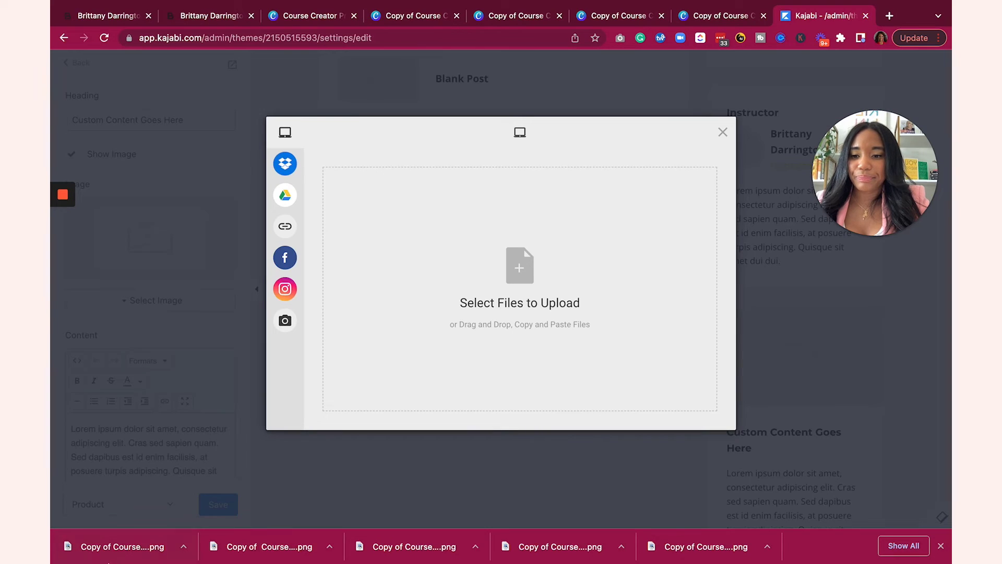
pyautogui.click(108, 558)
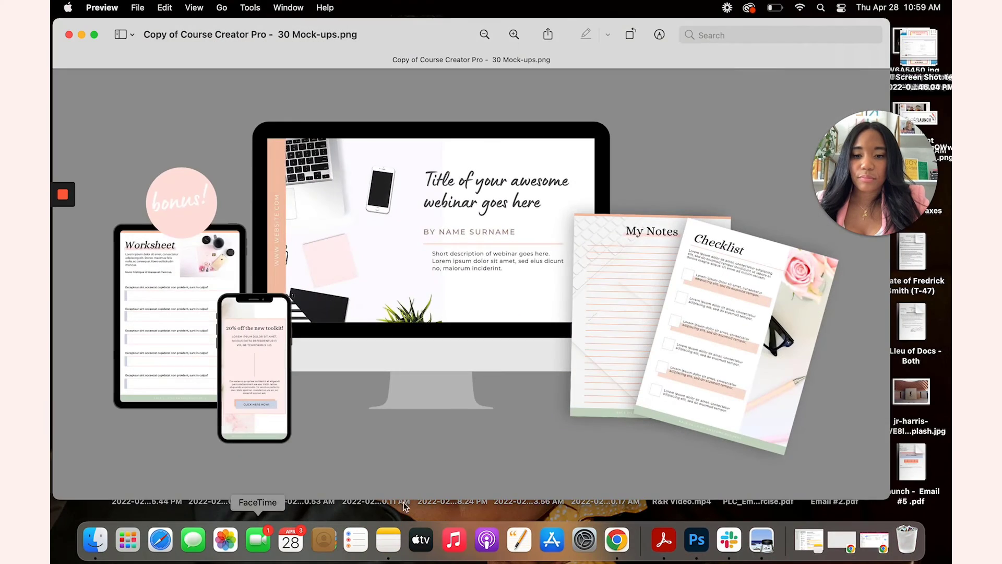
pyautogui.click(616, 539)
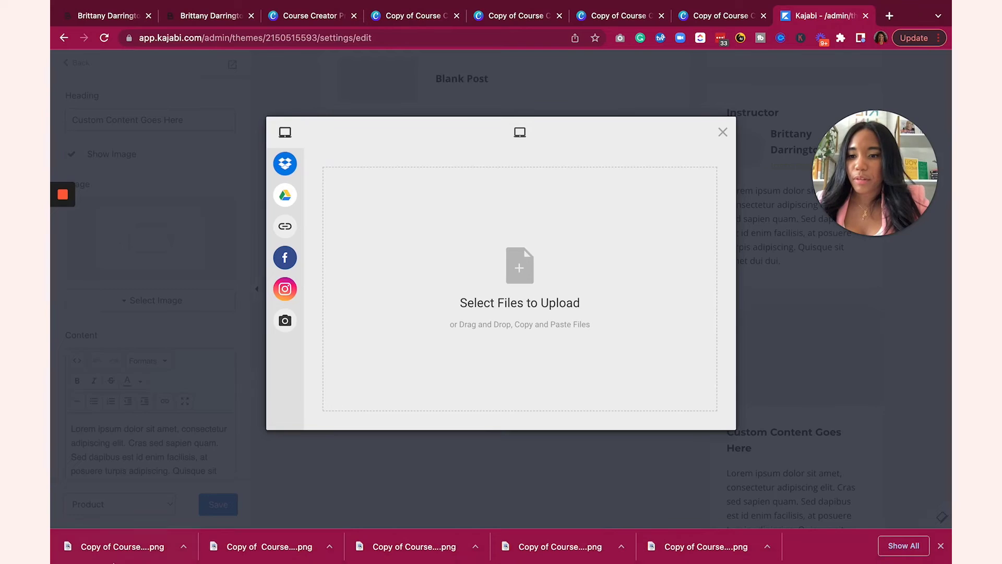
pyautogui.moveTo(114, 557); pyautogui.dragTo(497, 271)
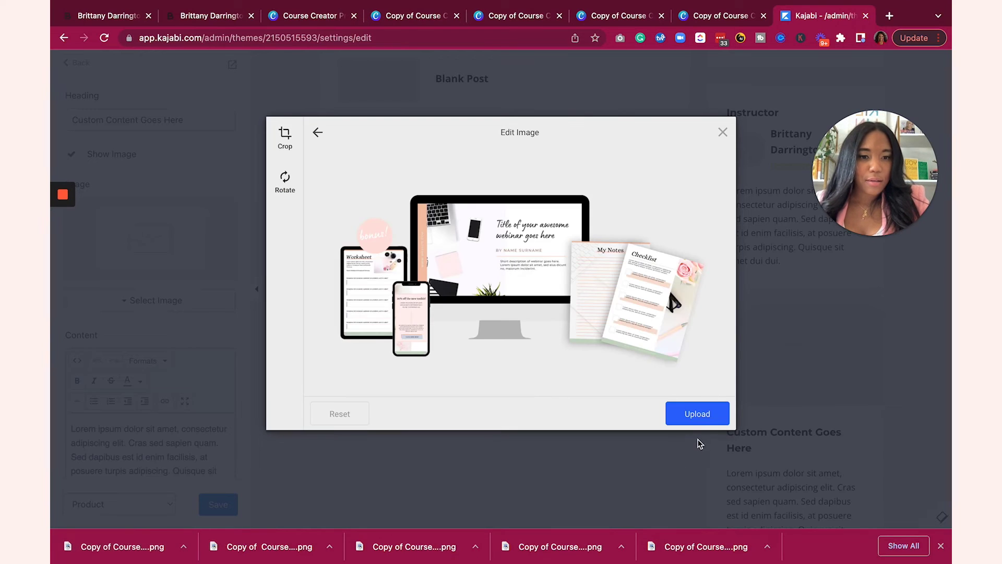
pyautogui.click(697, 414)
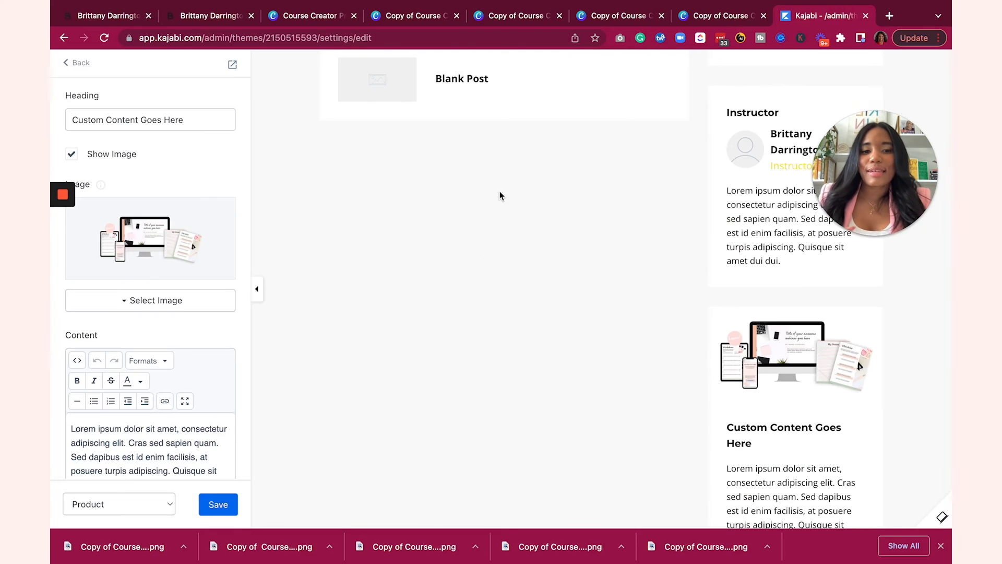
# - Set the button text color of the Custom Block's call to action to black
pyautogui.scroll(-1, 224, 349)
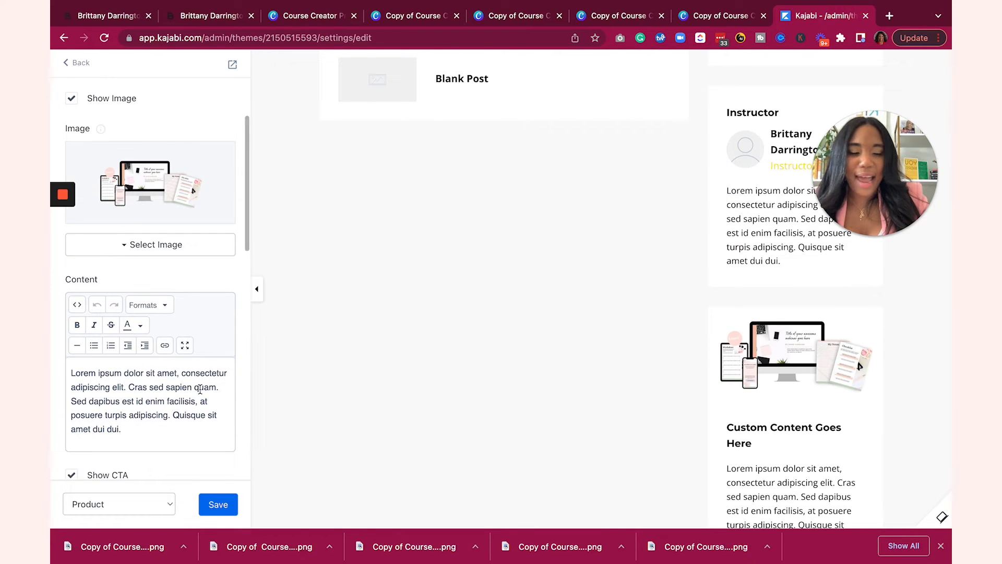
pyautogui.scroll(-3, 858, 352)
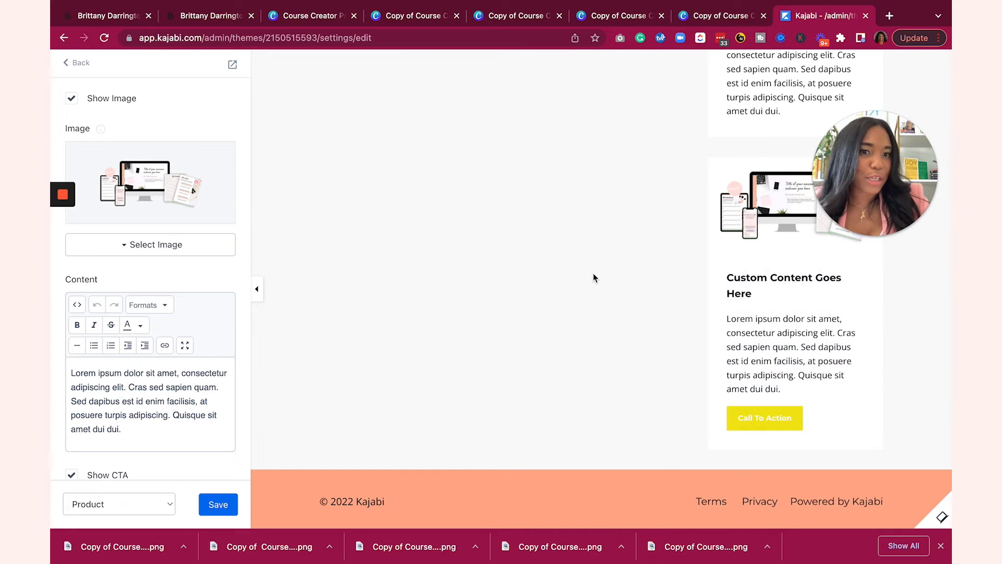
pyautogui.scroll(-4, 156, 351)
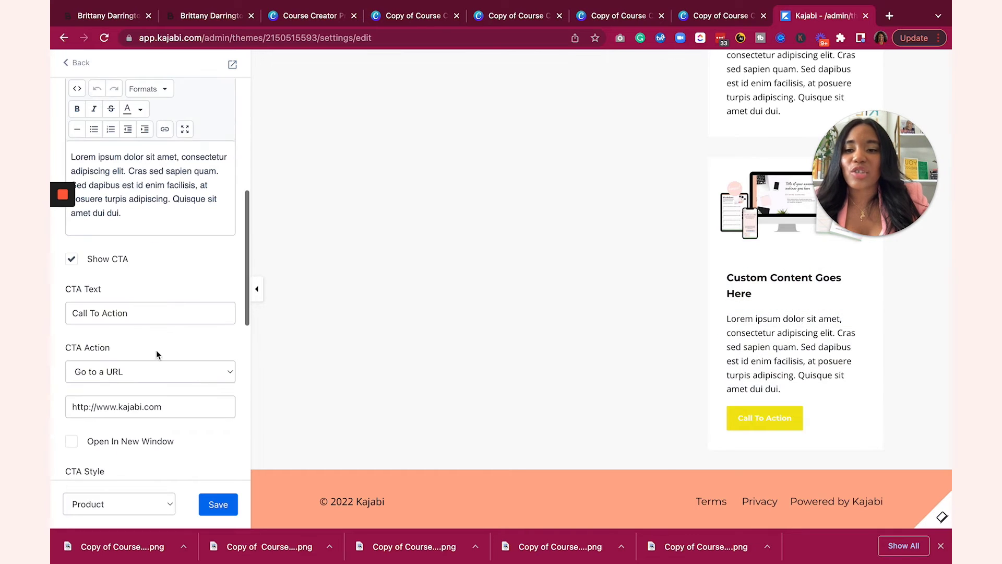
pyautogui.scroll(-4, 96, 423)
pyautogui.scroll(-2, 96, 428)
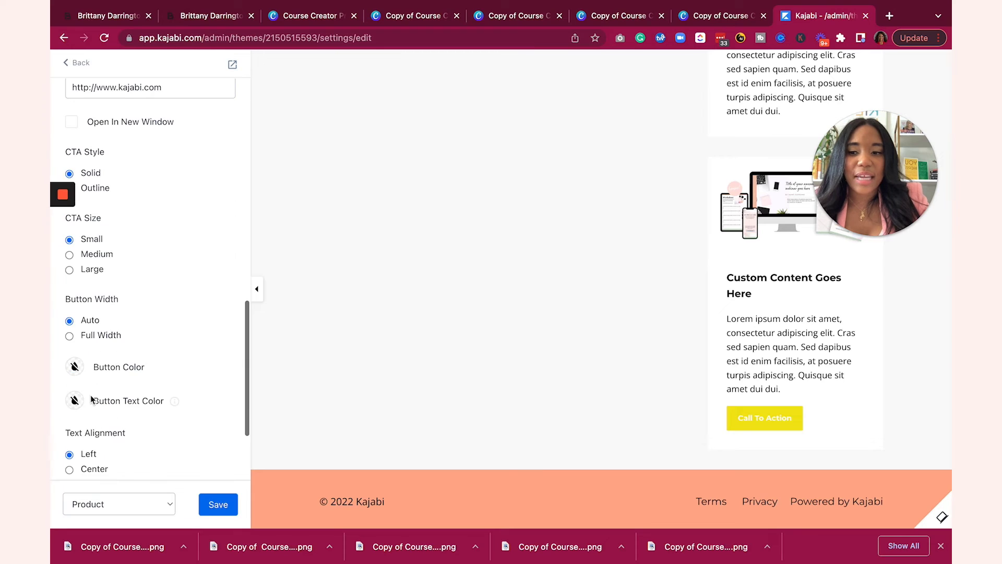
pyautogui.click(77, 400)
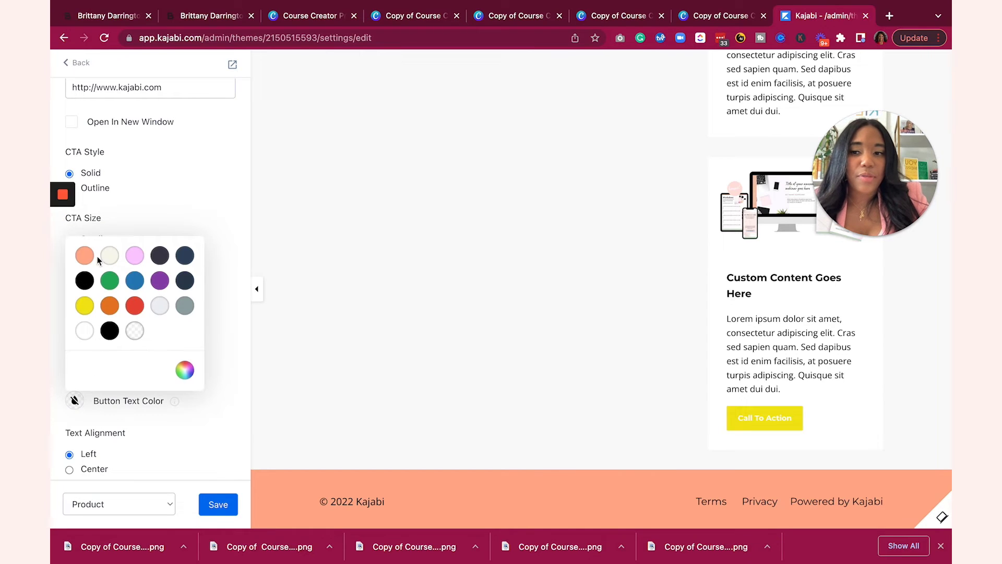
pyautogui.click(85, 282)
pyautogui.click(188, 195)
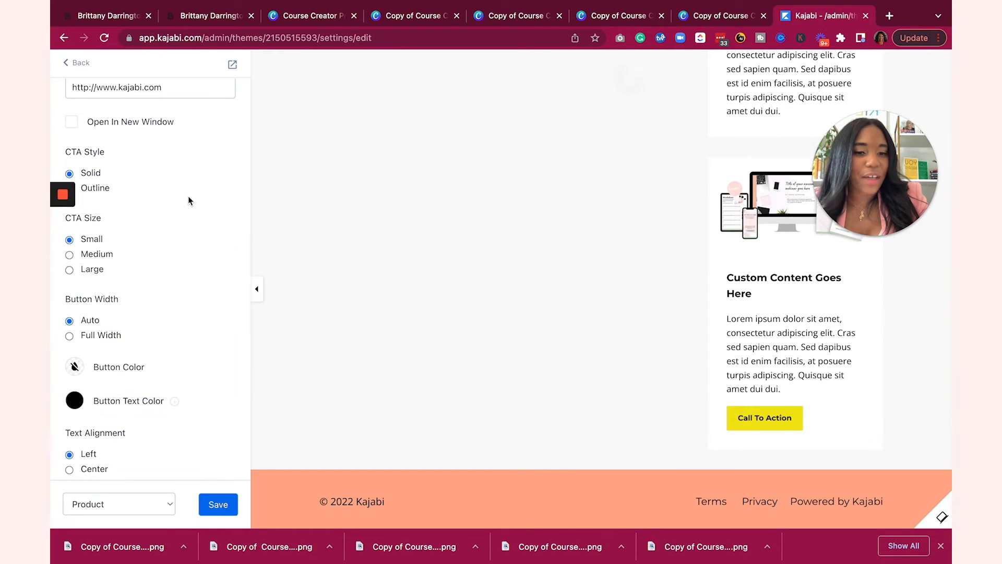
# - Review the portal preview from hero to sidebar, and compare its page layout and background with the Bella Canva reference portal
pyautogui.scroll(6, 187, 196)
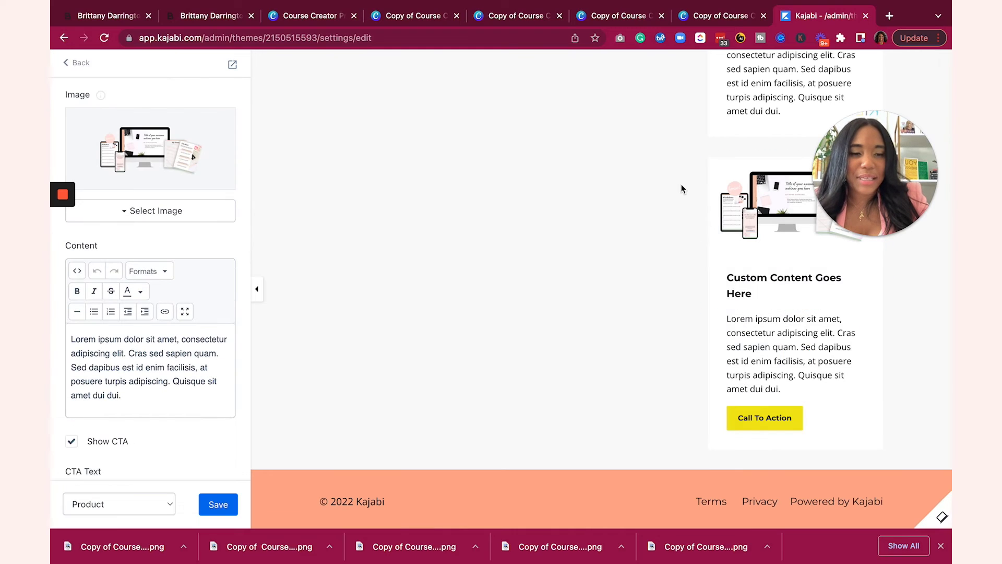
pyautogui.scroll(-10, 682, 173)
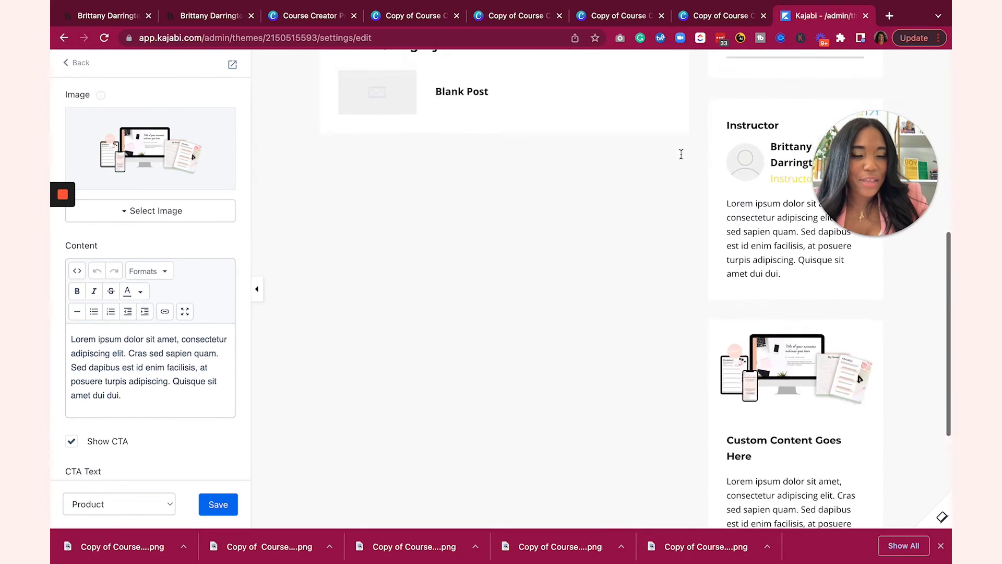
pyautogui.scroll(10, 530, 220)
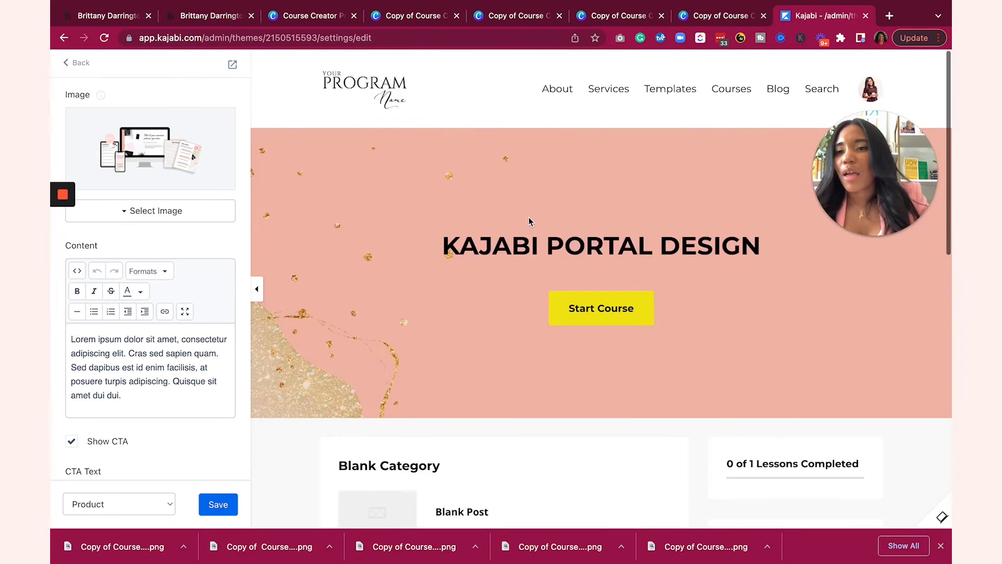
pyautogui.scroll(3, 227, 176)
pyautogui.click(121, 16)
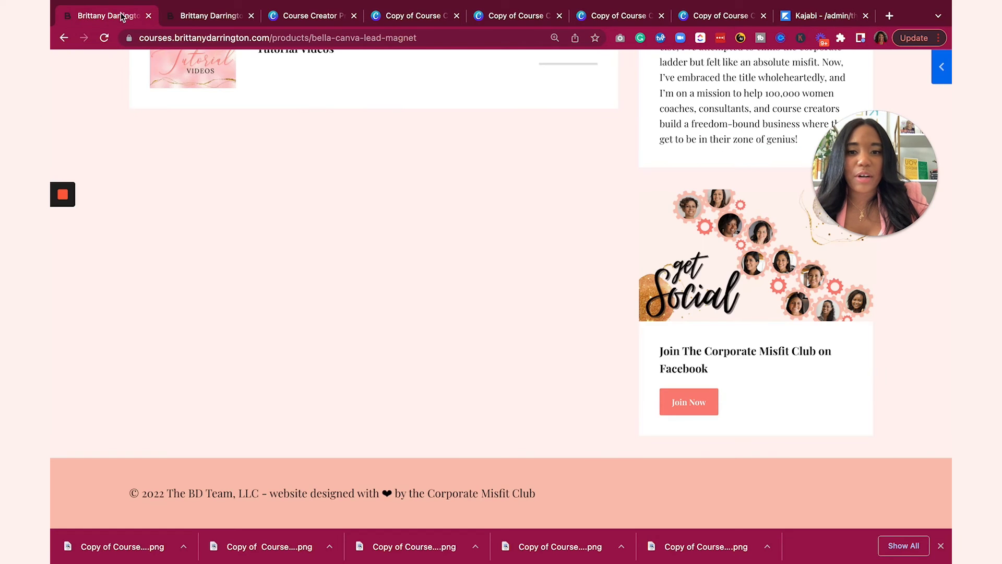
pyautogui.scroll(10, 191, 302)
pyautogui.scroll(-5, 300, 326)
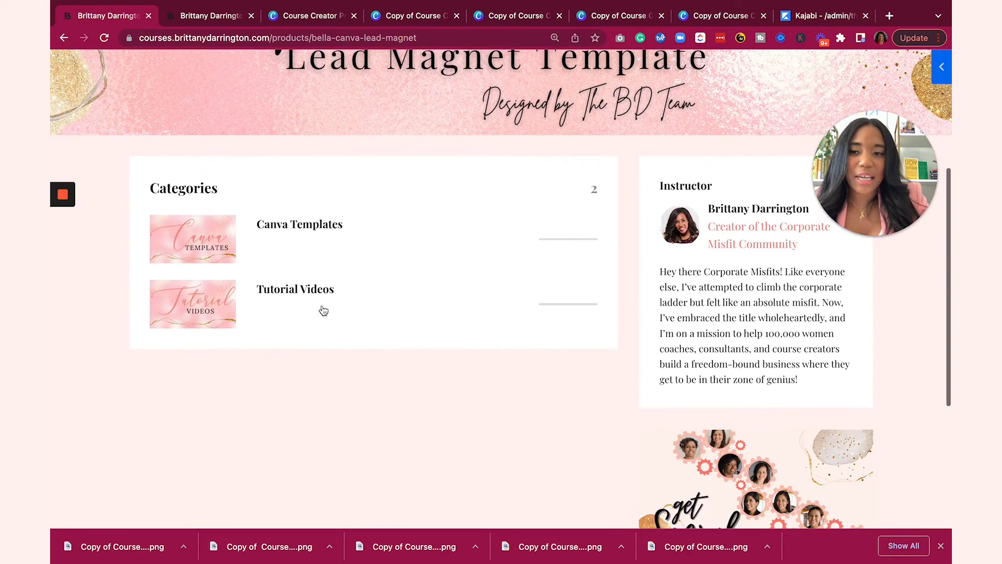
pyautogui.click(829, 16)
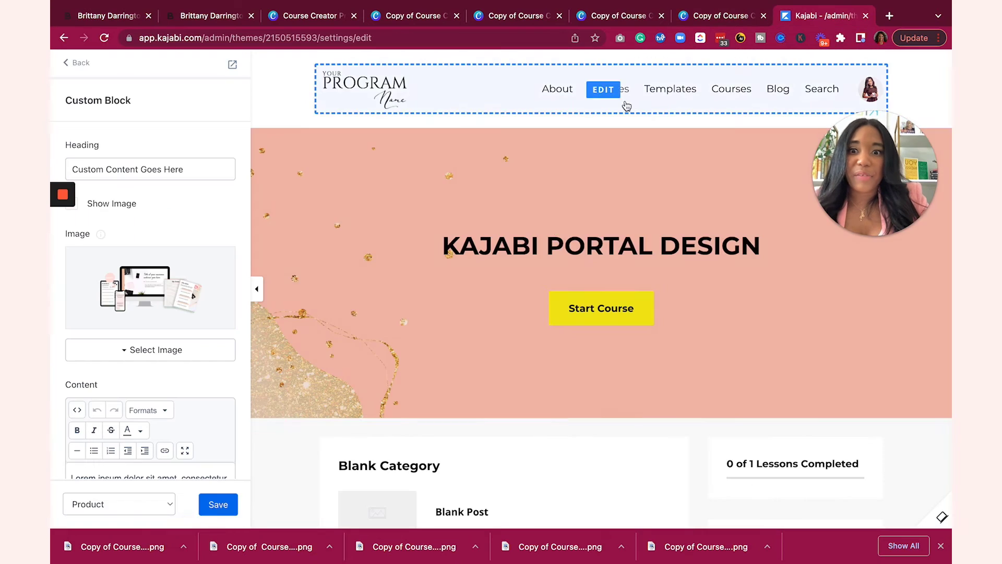
pyautogui.scroll(-10, 555, 275)
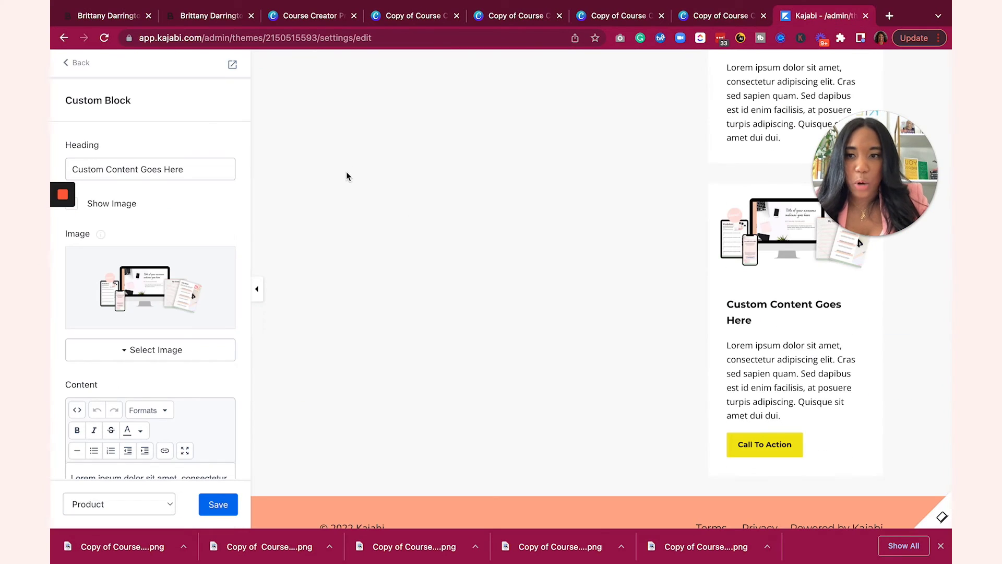
# - Set the theme color scheme's Offset color to the peach swatch at low opacity, and save the theme
pyautogui.click(74, 65)
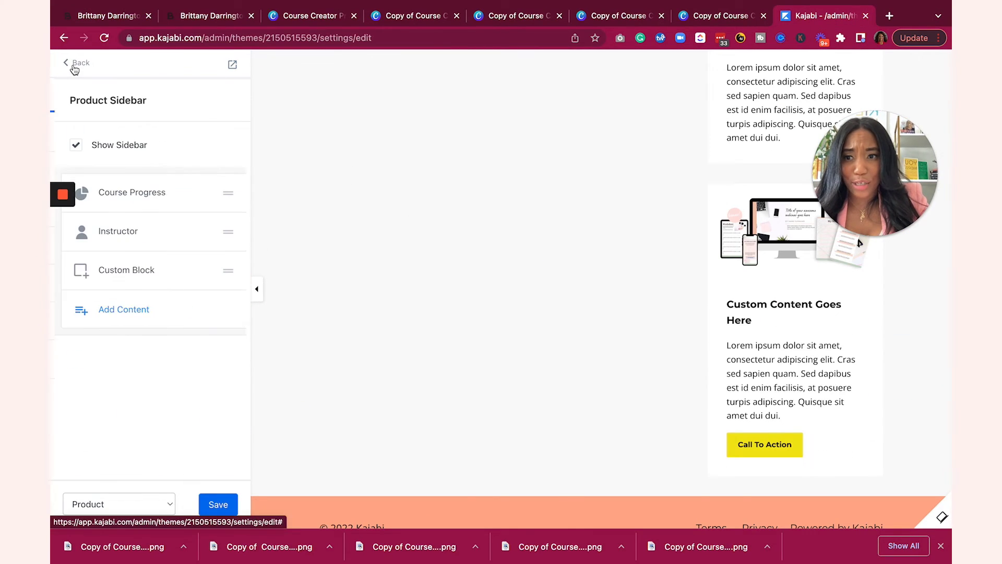
pyautogui.click(76, 65)
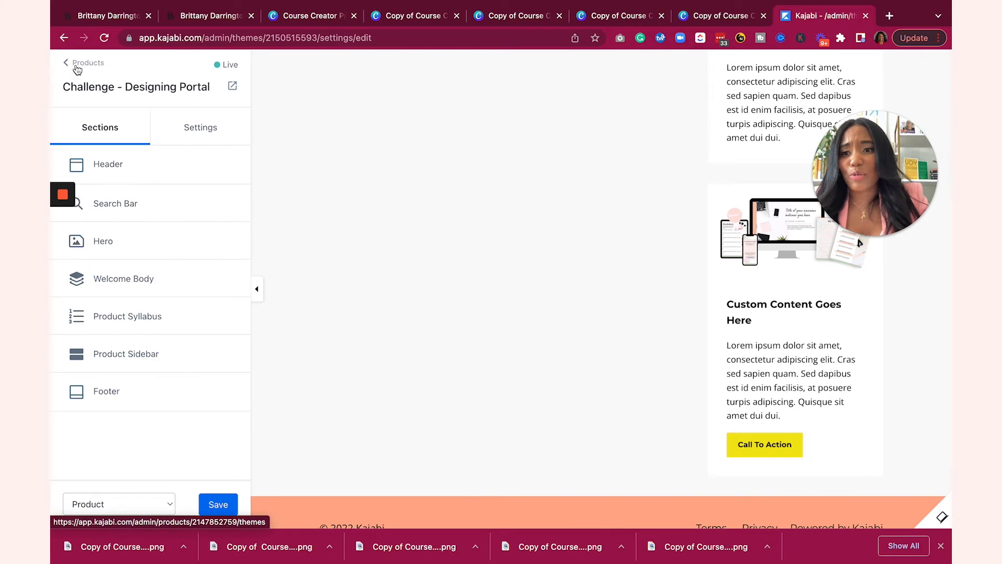
pyautogui.click(198, 129)
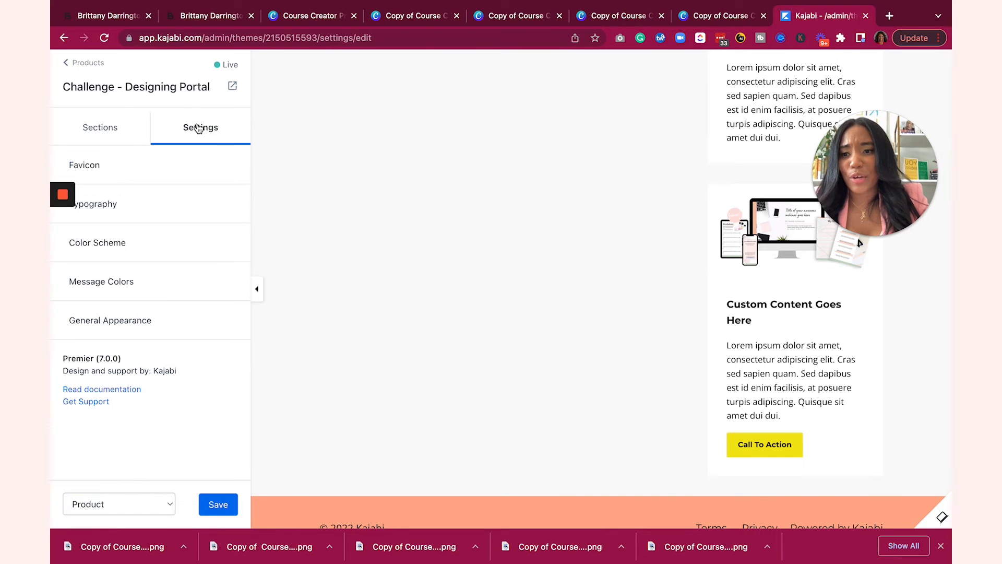
pyautogui.click(118, 251)
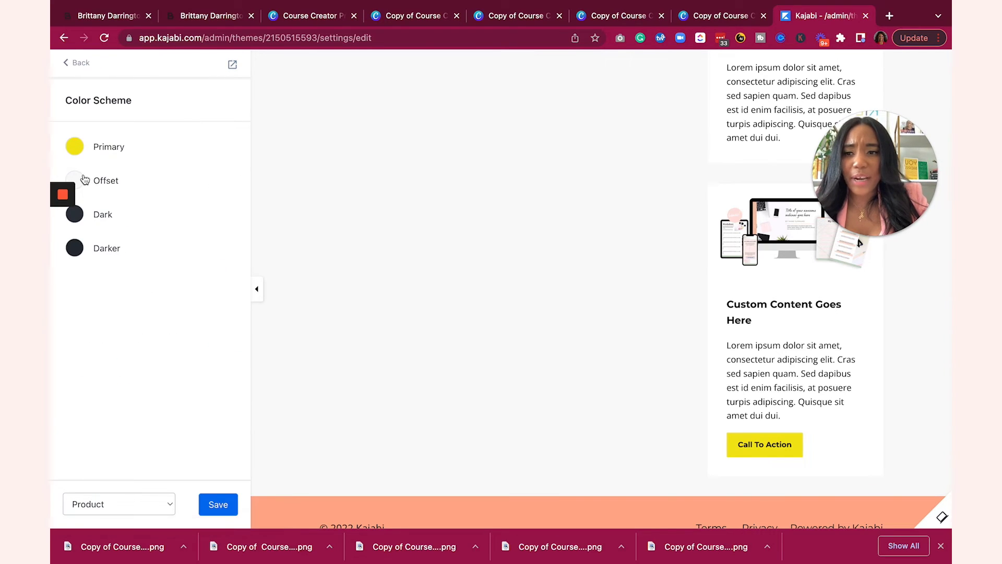
pyautogui.click(74, 180)
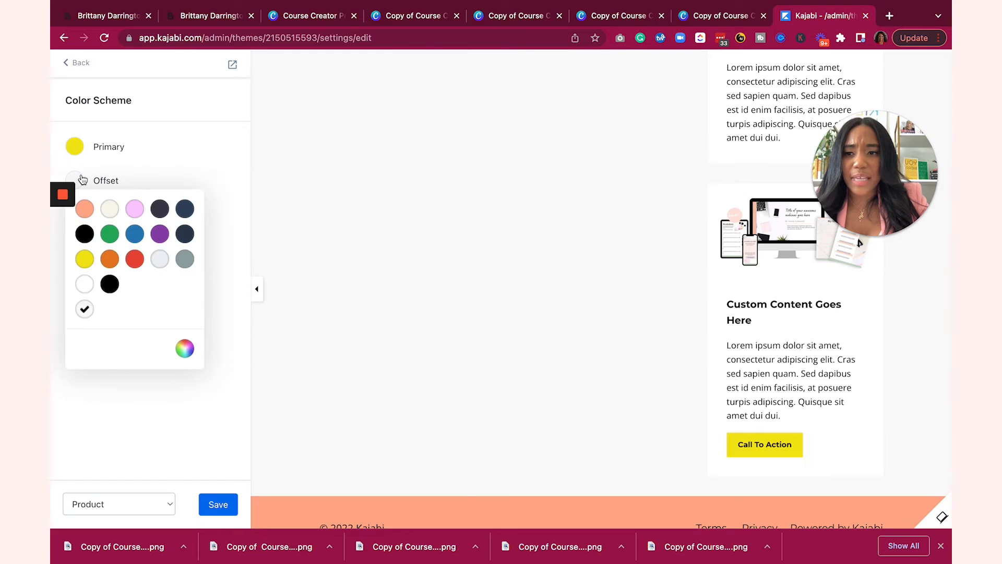
pyautogui.click(86, 211)
pyautogui.click(191, 354)
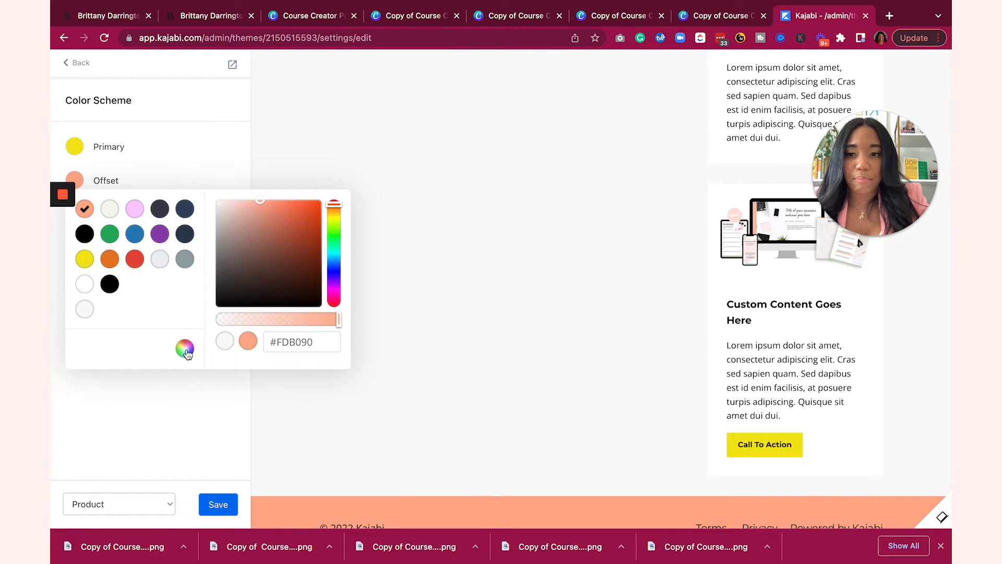
pyautogui.click(243, 320)
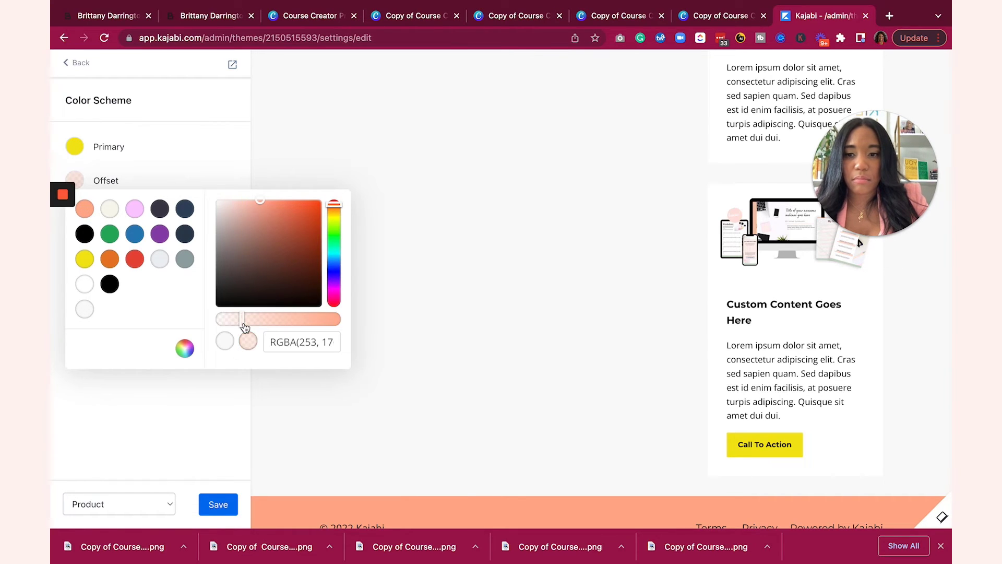
pyautogui.click(211, 167)
pyautogui.click(220, 505)
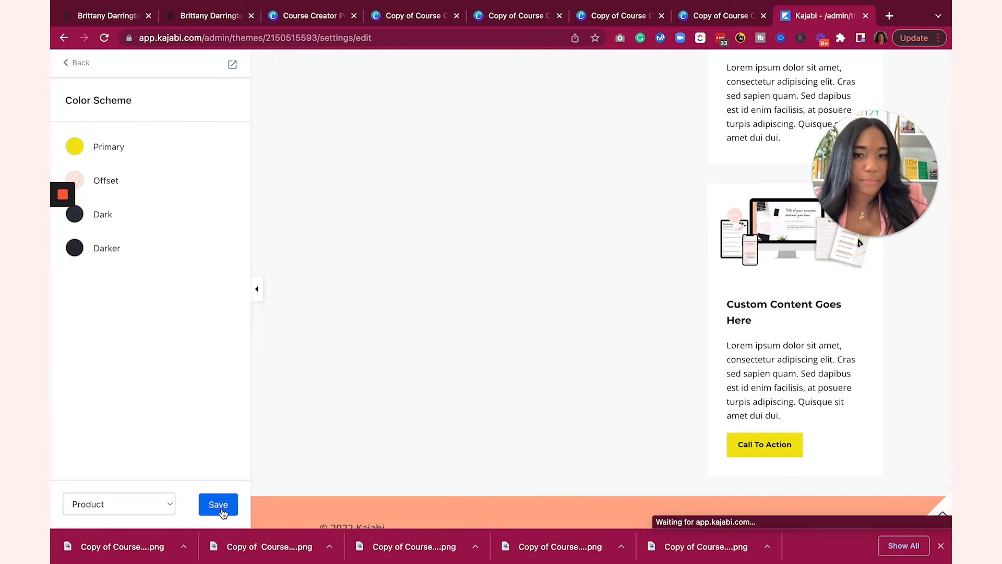
# - Set the theme's page background color to the peach swatch #FDB090 in the general appearance settings
pyautogui.click(78, 63)
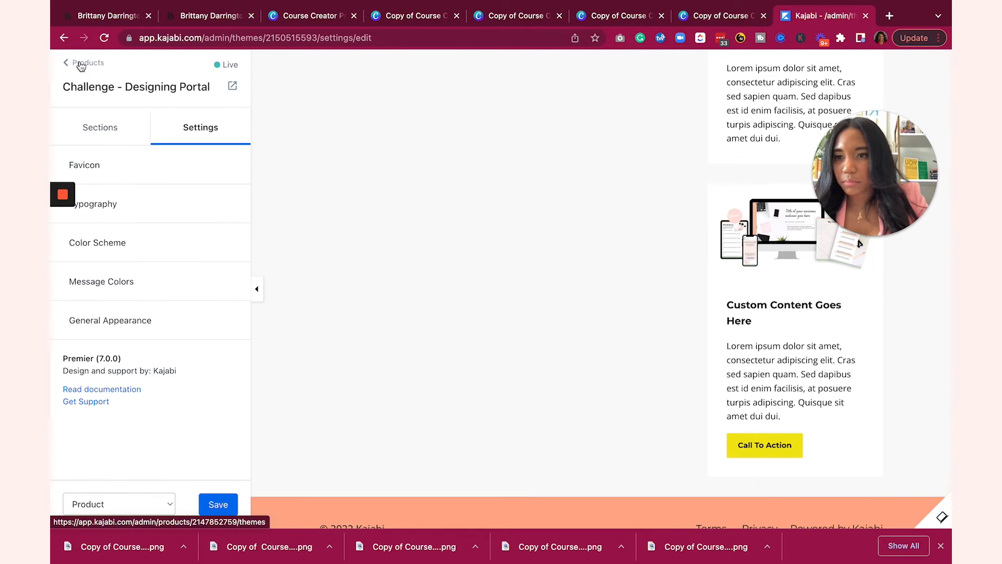
pyautogui.click(151, 321)
pyautogui.click(78, 145)
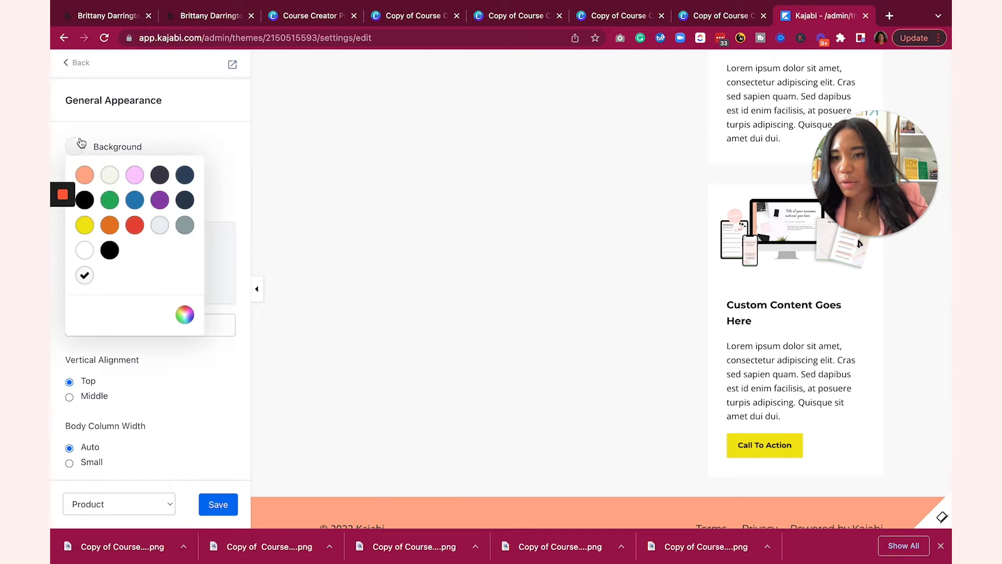
pyautogui.click(86, 177)
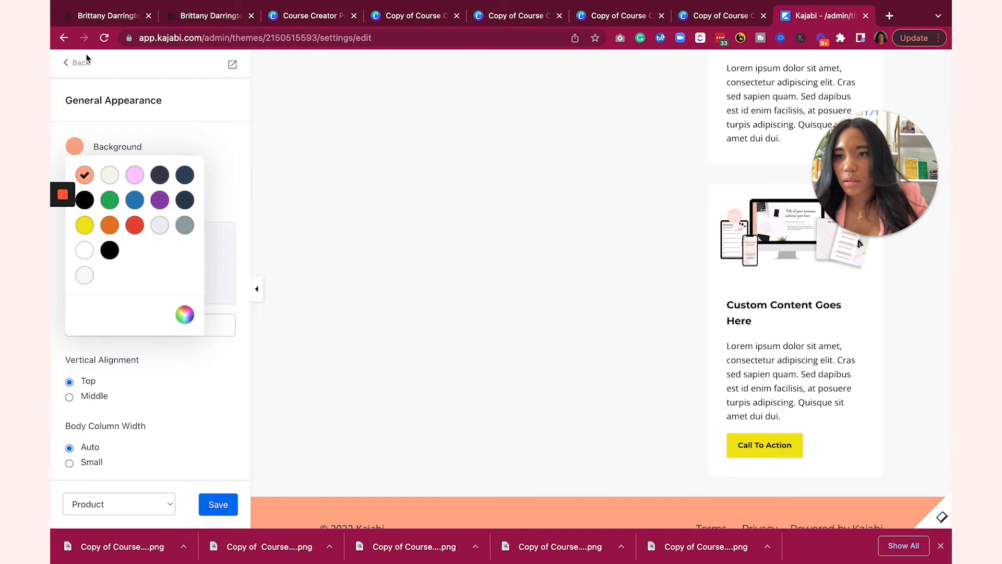
pyautogui.click(87, 61)
pyautogui.click(99, 127)
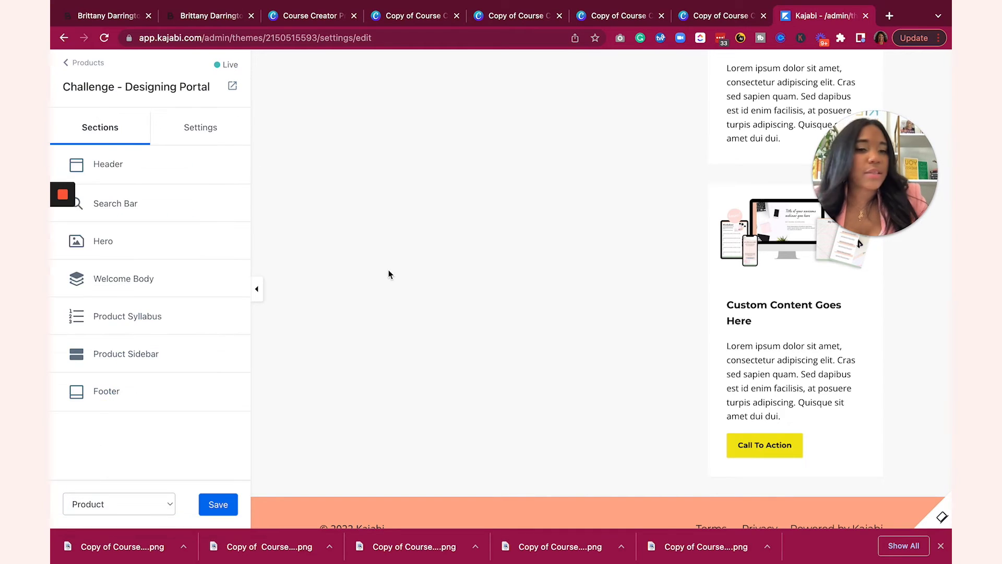
# - Compare the page with the Bella Canva reference portal, reduce the peach background color's opacity slightly, and save the theme
pyautogui.scroll(5, 564, 365)
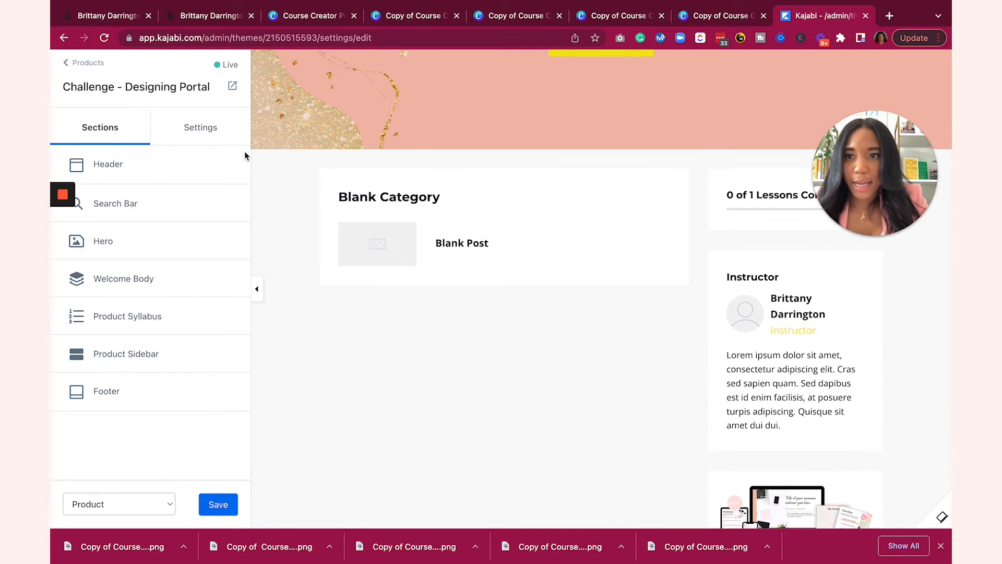
pyautogui.click(115, 49)
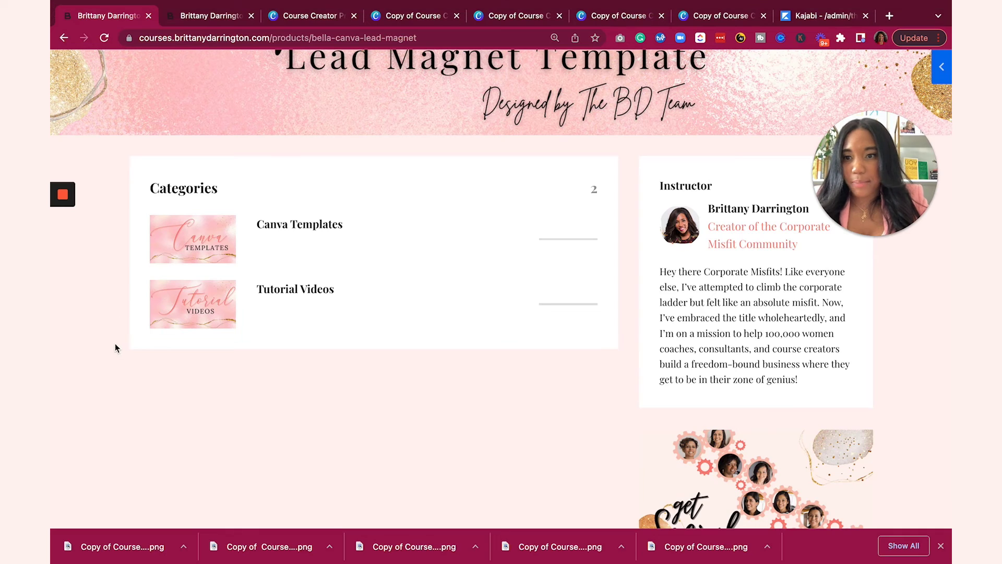
pyautogui.click(807, 19)
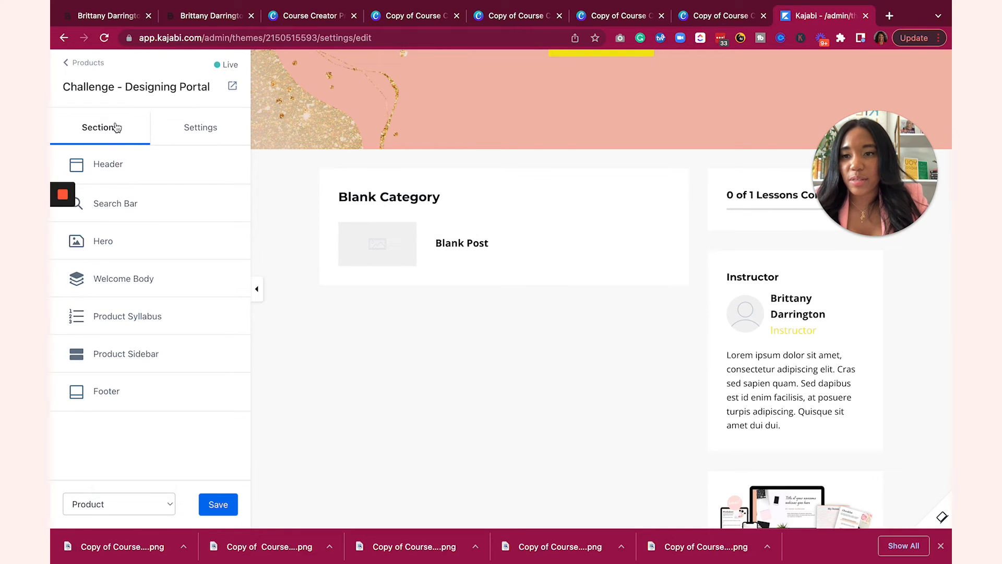
pyautogui.click(204, 128)
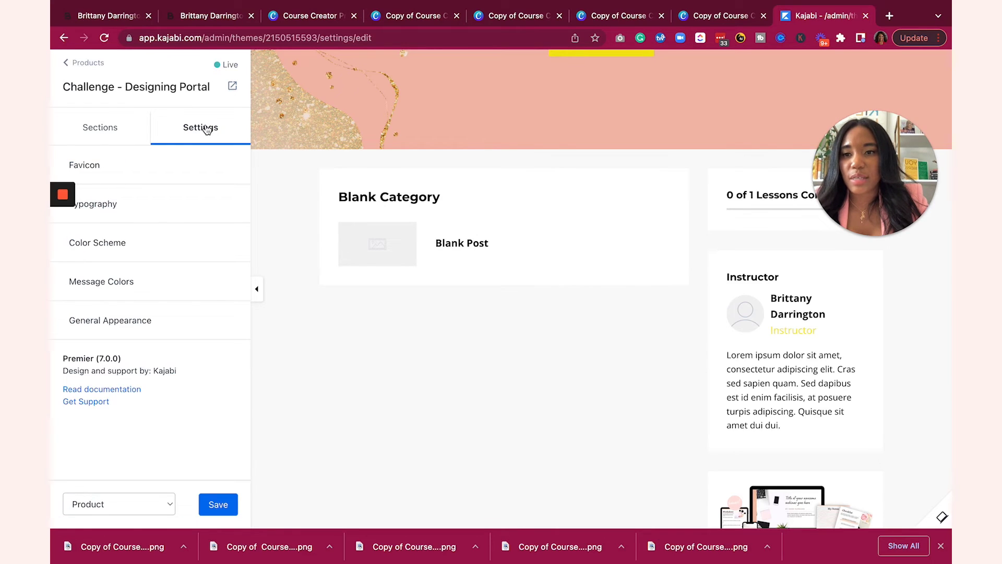
pyautogui.click(107, 320)
pyautogui.click(75, 147)
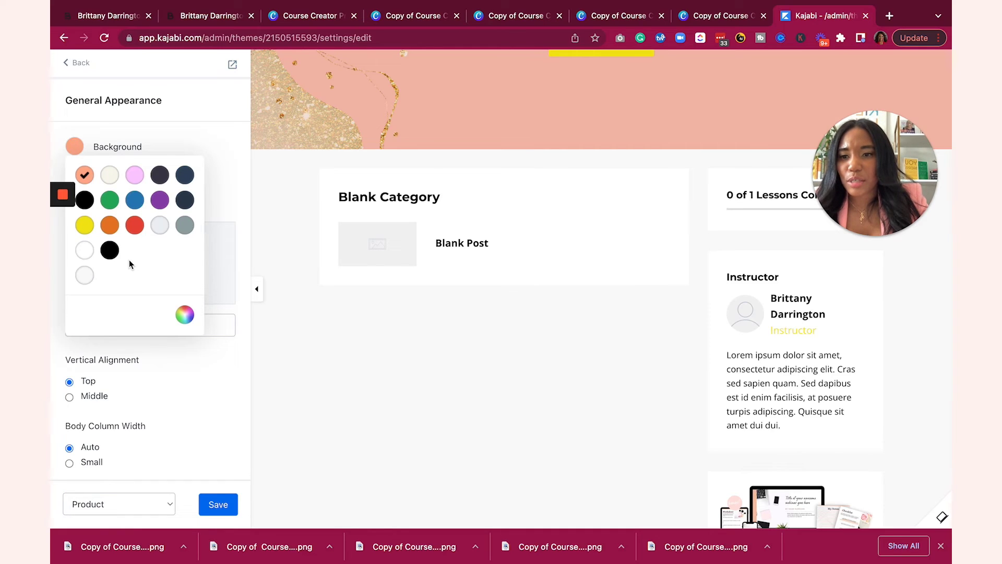
pyautogui.click(186, 312)
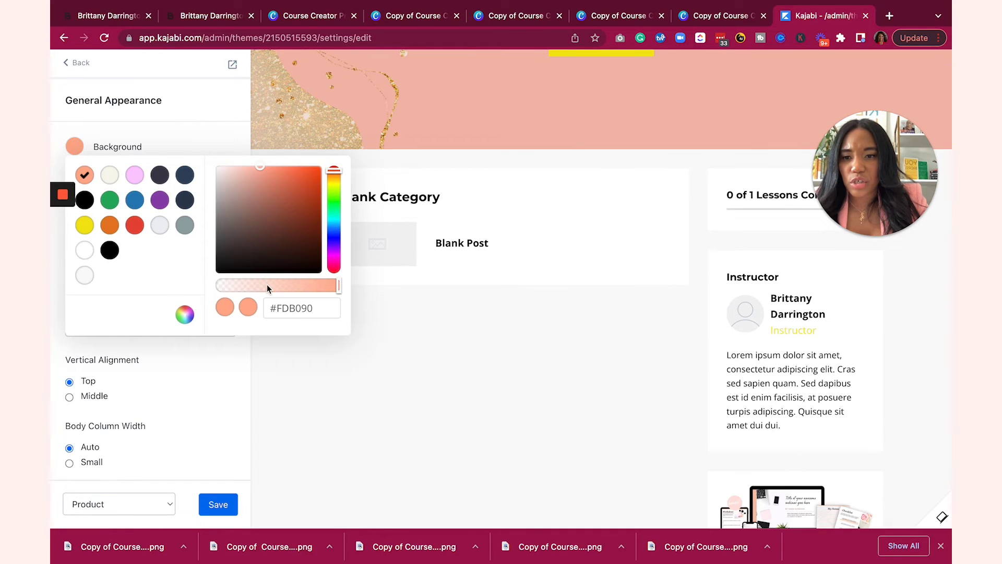
pyautogui.moveTo(267, 285); pyautogui.dragTo(314, 280)
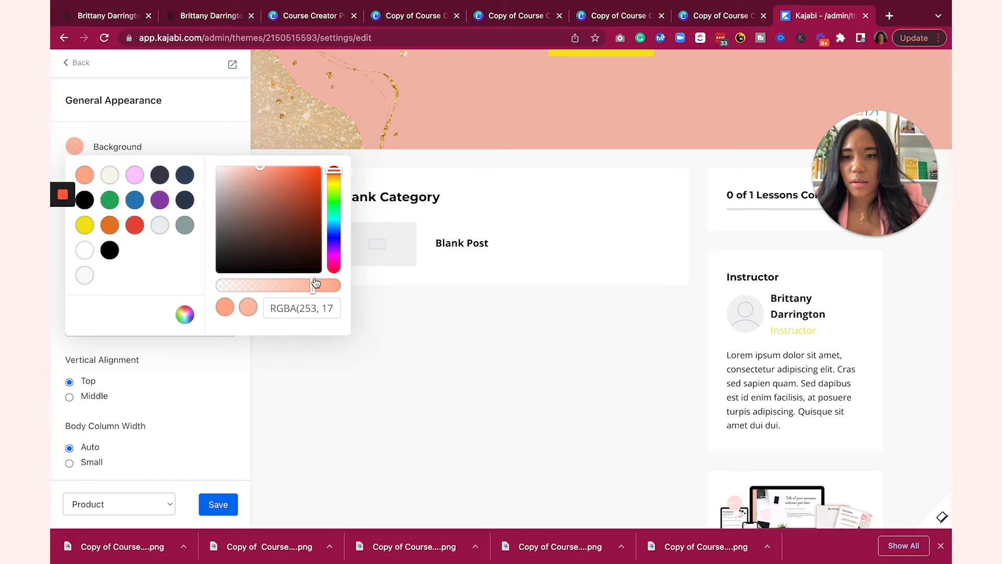
pyautogui.click(202, 373)
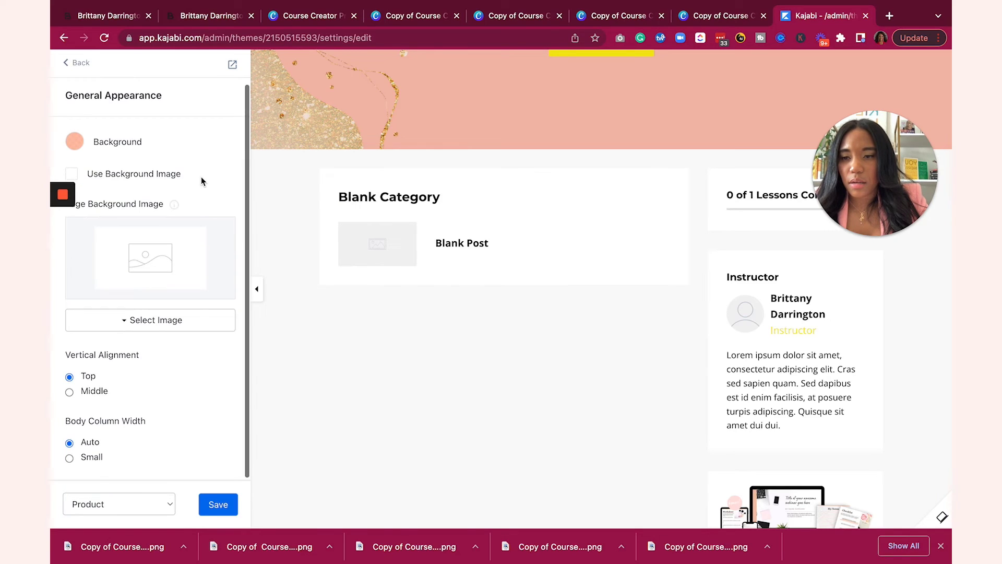
pyautogui.click(232, 509)
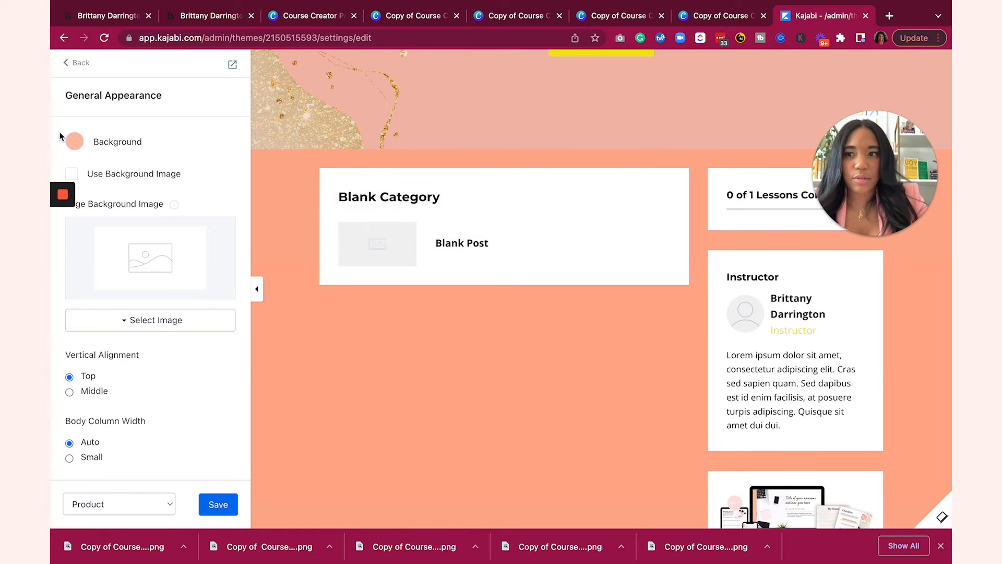
# - Lower the peach page background's opacity to a nearly transparent tint, and save the theme
pyautogui.click(75, 142)
pyautogui.click(239, 281)
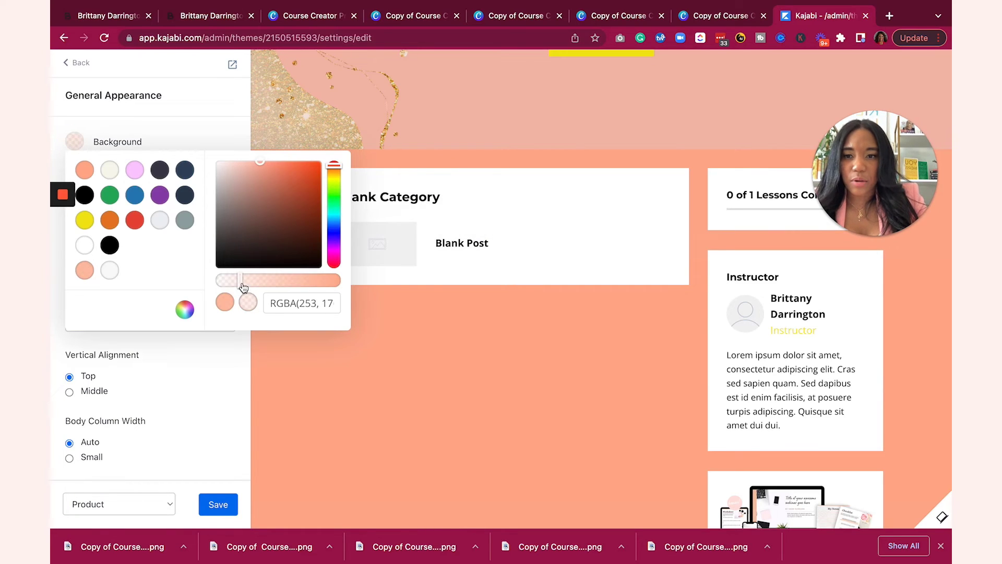
pyautogui.click(217, 445)
pyautogui.click(233, 544)
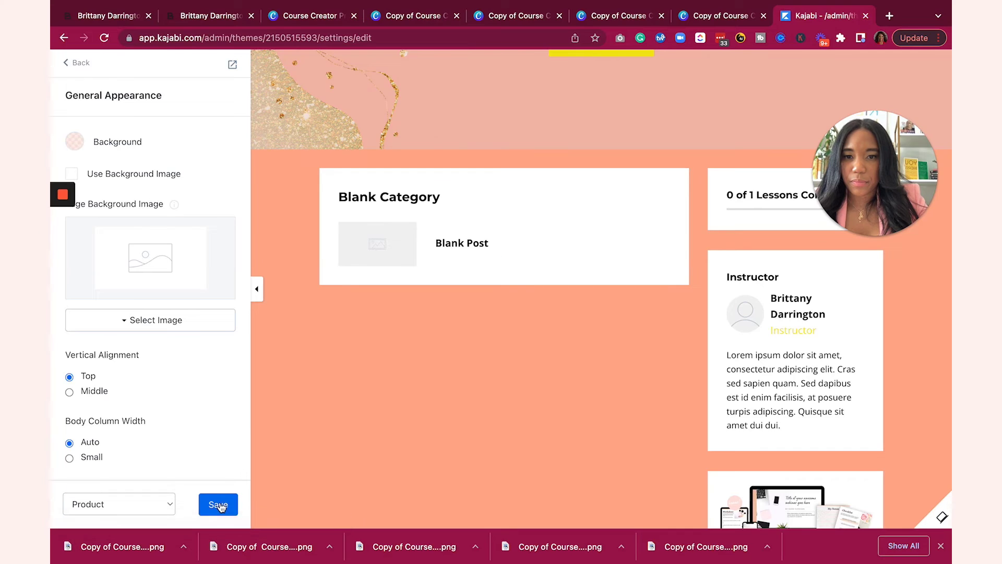
pyautogui.click(220, 504)
# - Mix a custom soft pink at nearly full opacity for the page background, and save the theme
pyautogui.click(75, 141)
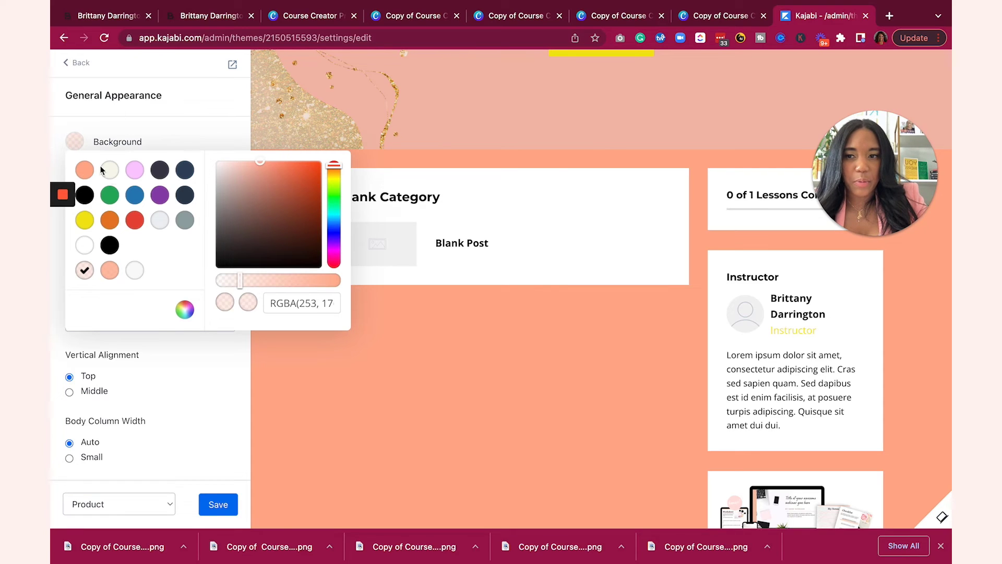
pyautogui.click(227, 166)
pyautogui.moveTo(228, 171); pyautogui.dragTo(259, 166)
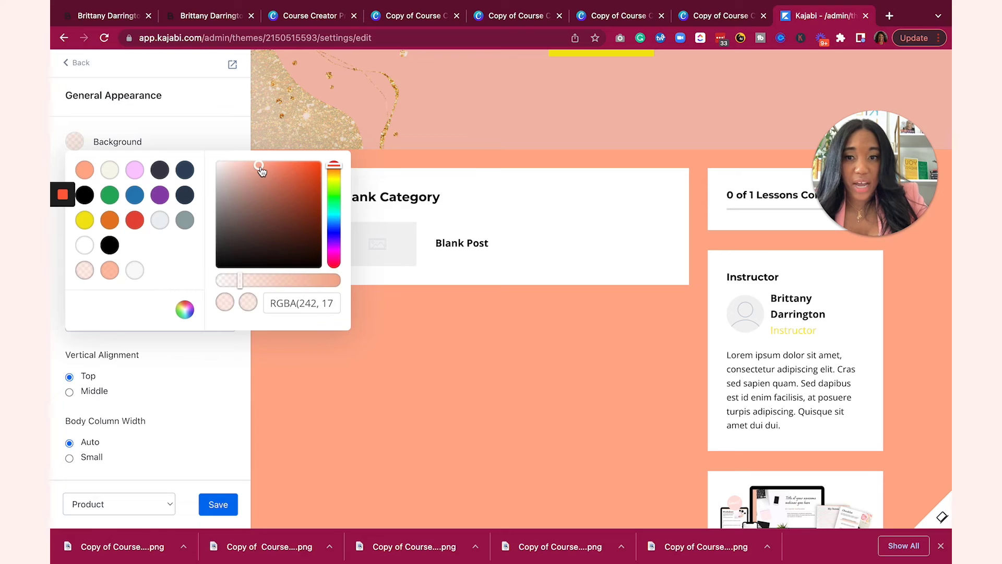
pyautogui.moveTo(335, 251); pyautogui.dragTo(335, 261)
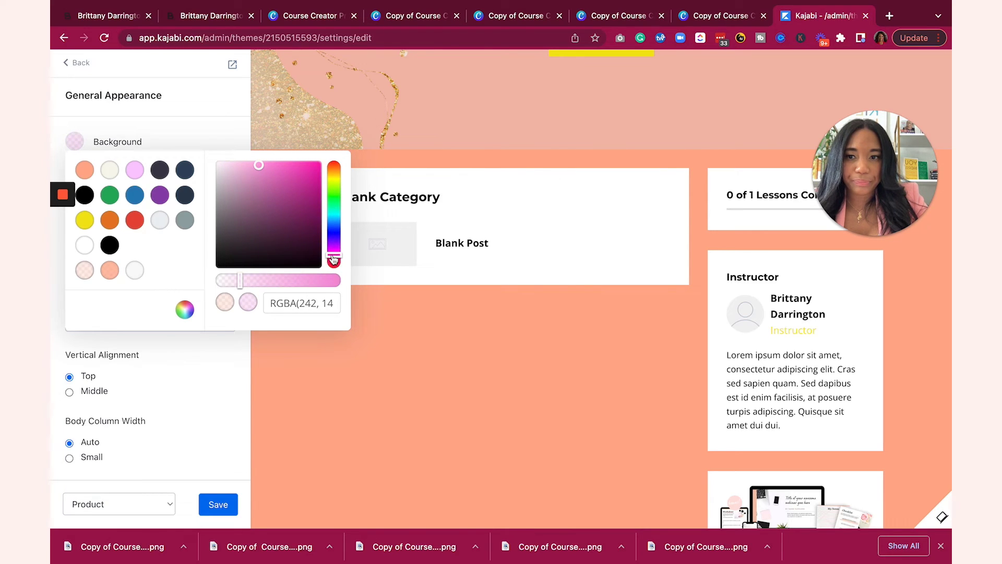
pyautogui.click(228, 166)
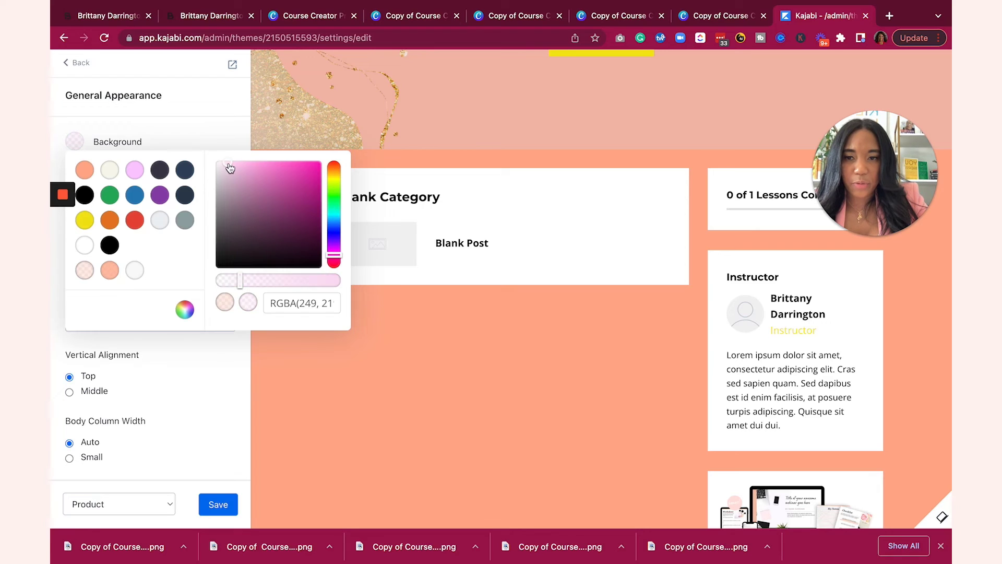
pyautogui.click(336, 247)
pyautogui.moveTo(338, 248); pyautogui.dragTo(339, 256)
pyautogui.moveTo(234, 168); pyautogui.dragTo(243, 166)
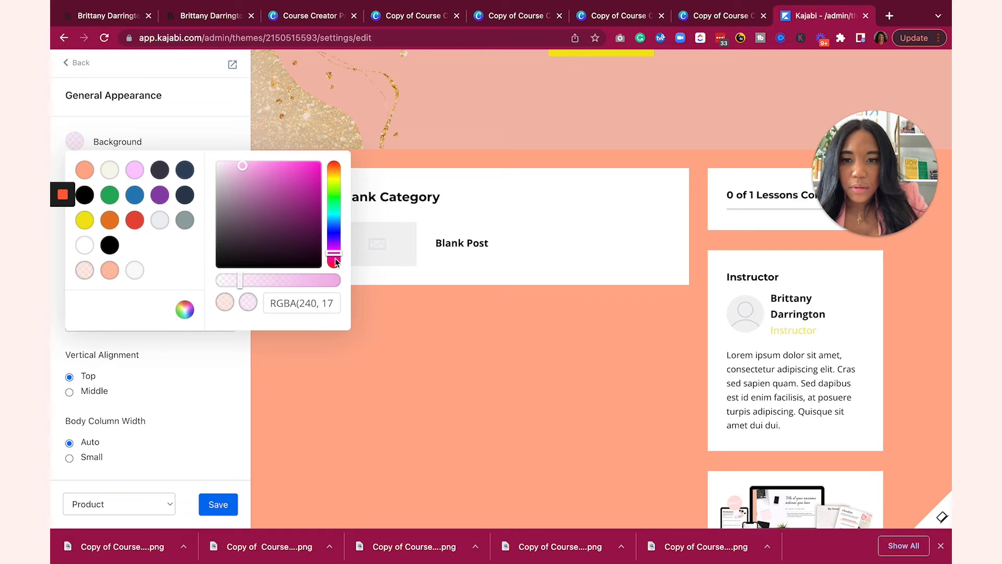
pyautogui.moveTo(337, 262)
pyautogui.mouseDown()
pyautogui.moveTo(355, 280)
pyautogui.moveTo(333, 270)
pyautogui.mouseUp()
pyautogui.click(320, 280)
pyautogui.click(252, 166)
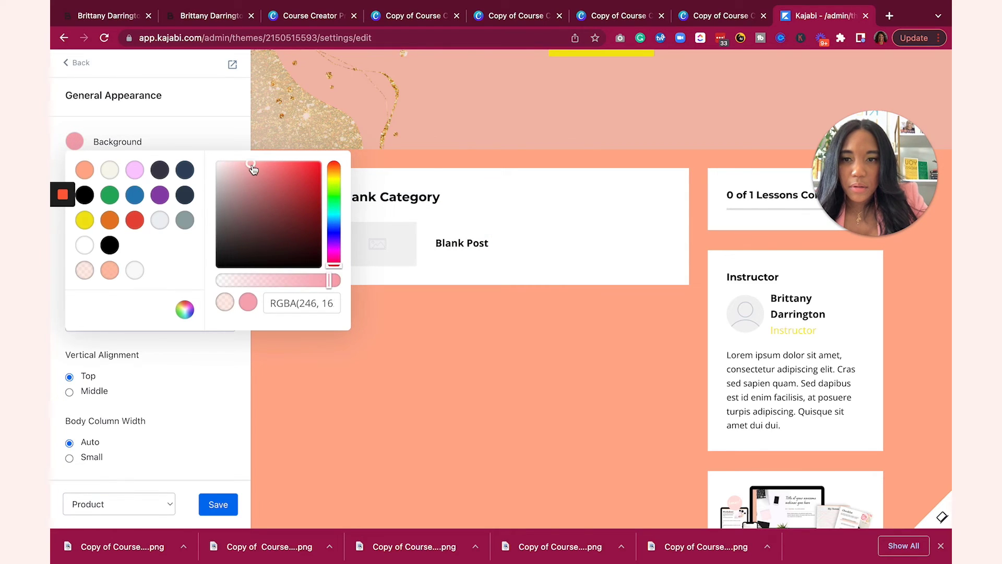
pyautogui.click(206, 368)
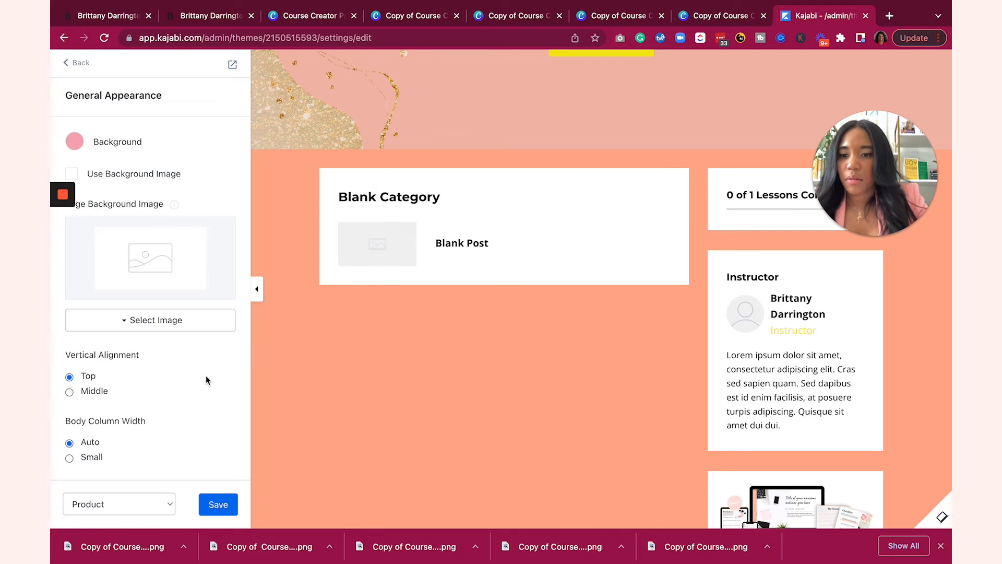
pyautogui.click(226, 506)
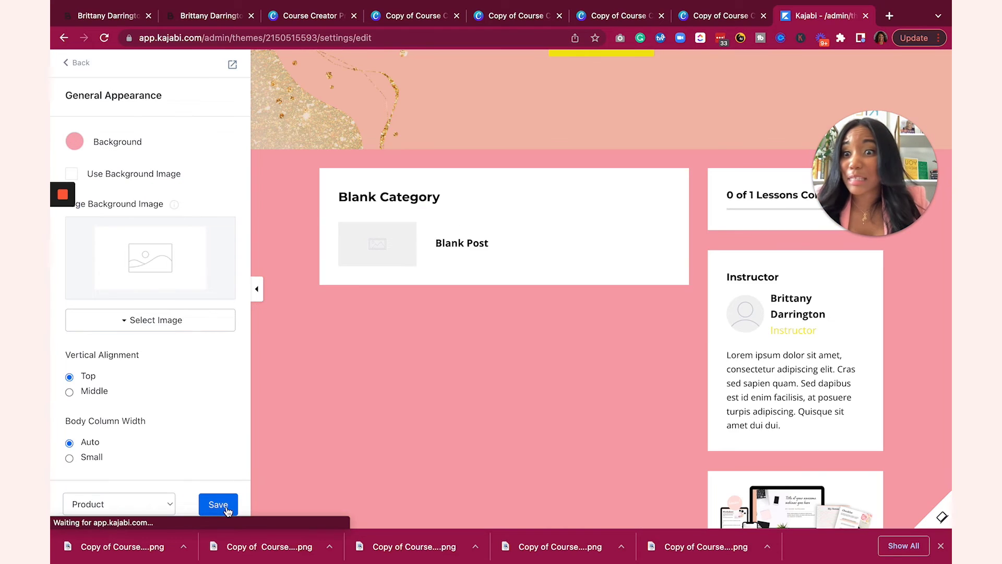
# - Set the page background color to the cream swatch #F8F7ED, and check the portal preview from hero to footer
pyautogui.scroll(5, 366, 300)
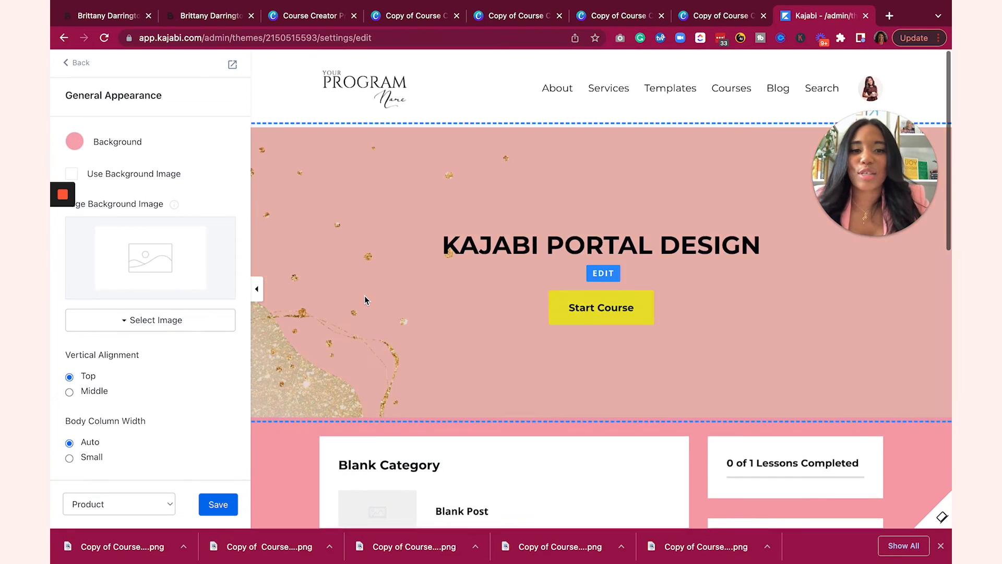
pyautogui.scroll(-12, 366, 300)
pyautogui.scroll(10, 364, 300)
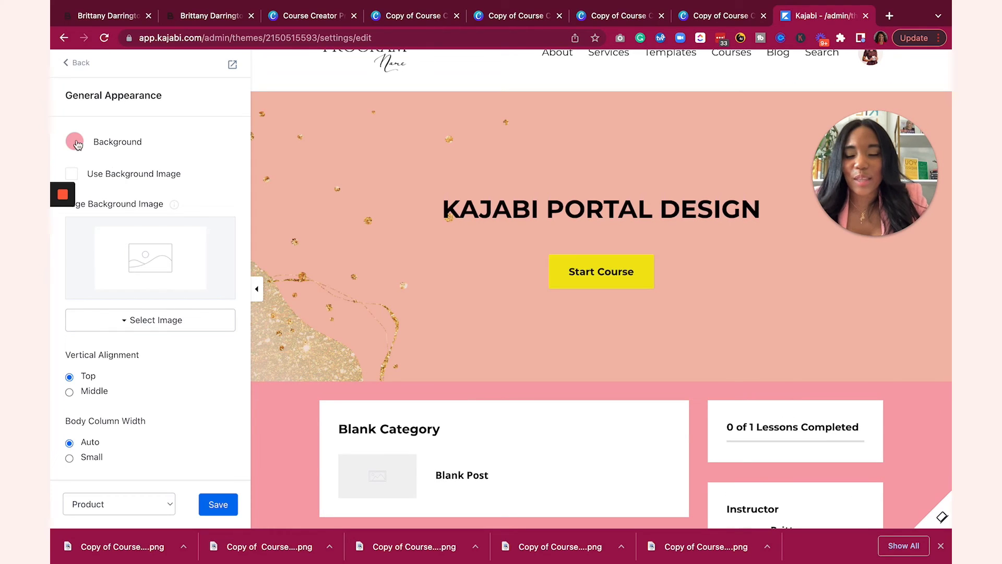
pyautogui.click(94, 143)
pyautogui.click(110, 170)
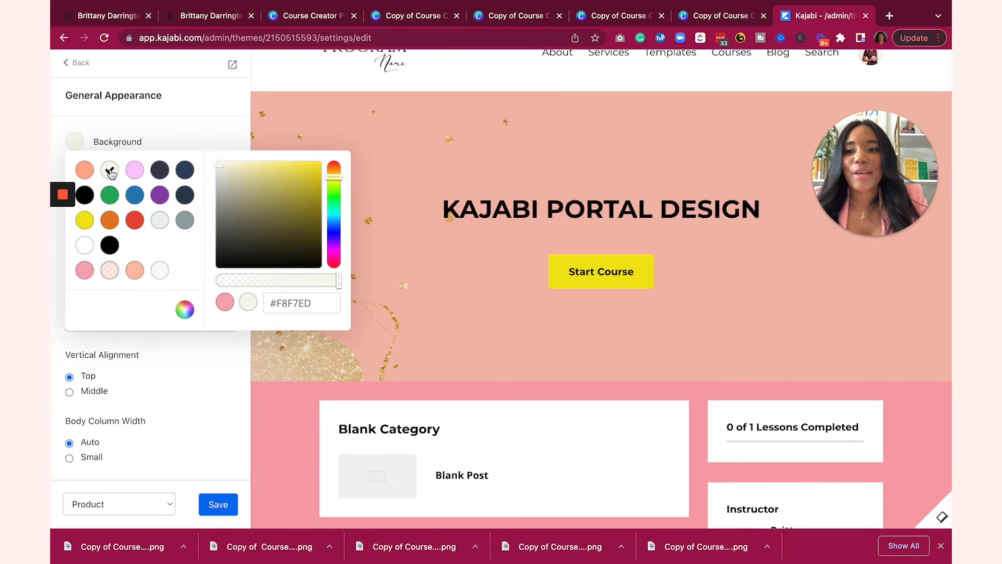
pyautogui.click(196, 134)
pyautogui.scroll(-10, 437, 268)
pyautogui.scroll(12, 436, 268)
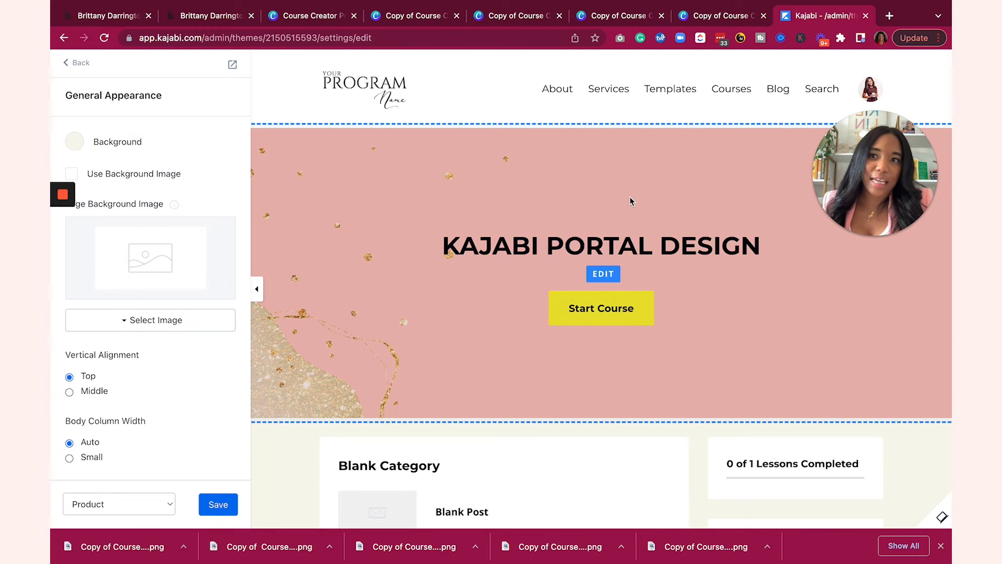
# - Check the Bella Canva reference portal's header and hero once more, and save the cream background in the Kajabi theme
pyautogui.click(111, 11)
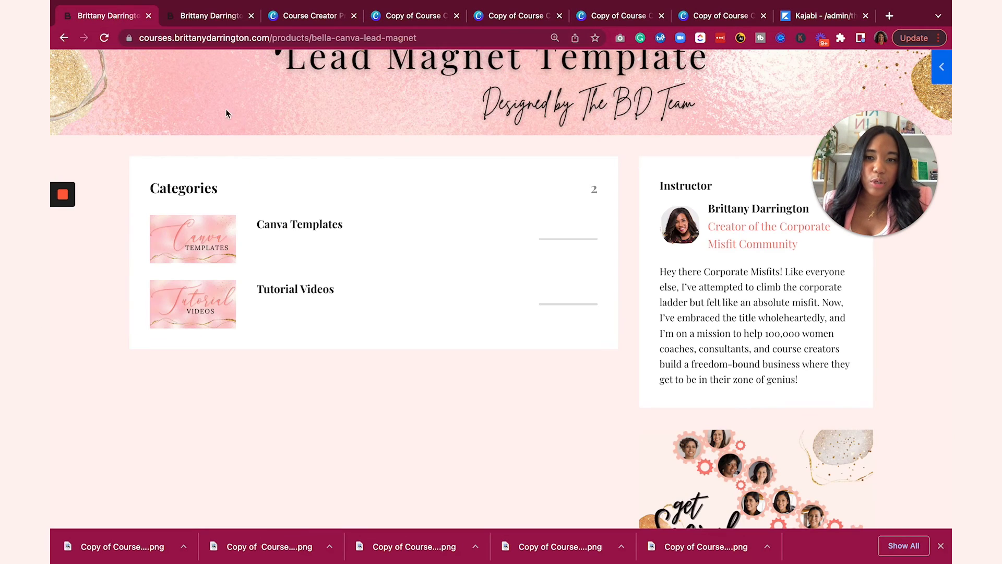
pyautogui.scroll(5, 408, 439)
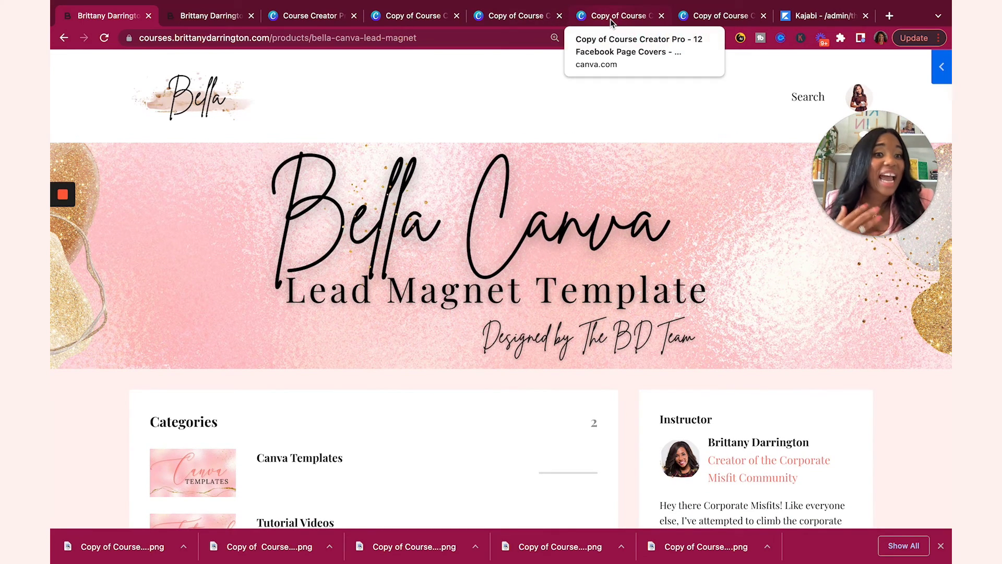
pyautogui.click(820, 16)
pyautogui.click(218, 504)
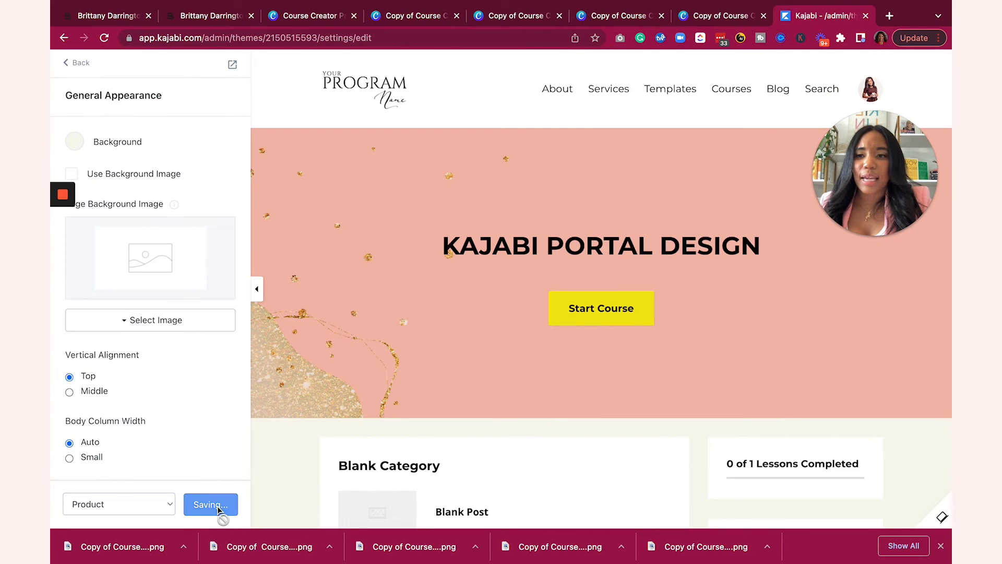
# - Leave the theme editor and open Blank Post for editing from the Challenge - Designing Portal course outline
pyautogui.click(77, 63)
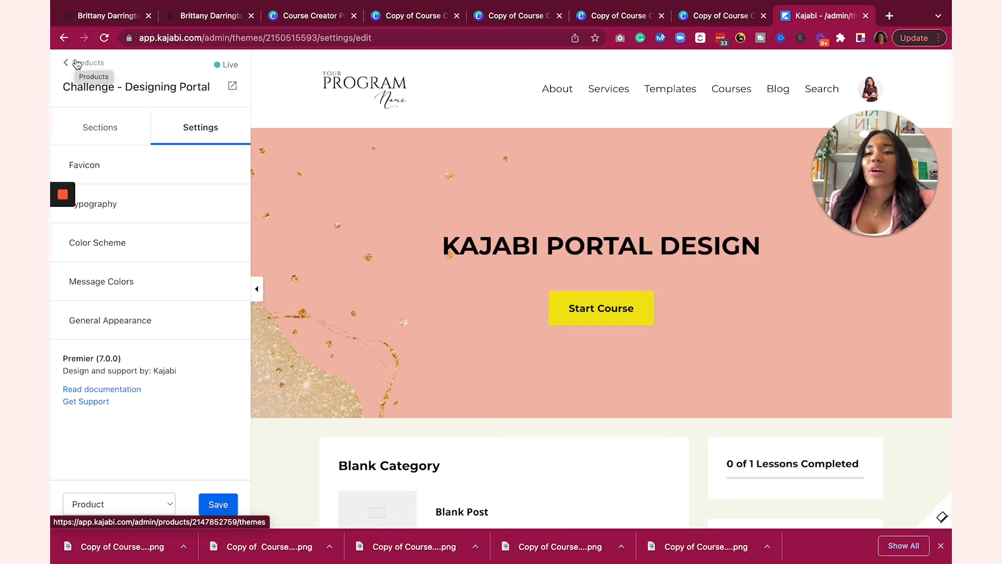
pyautogui.click(77, 63)
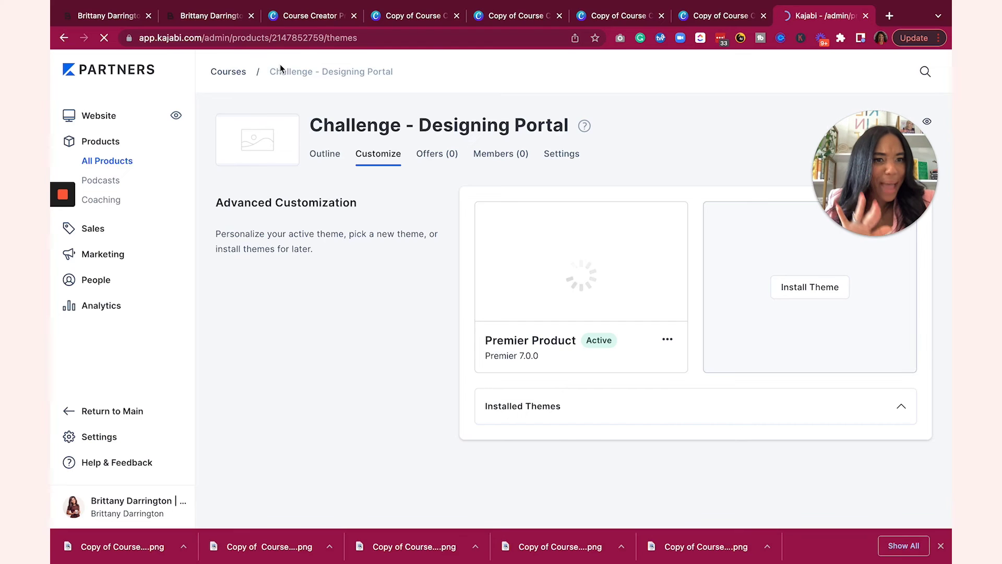
pyautogui.click(330, 159)
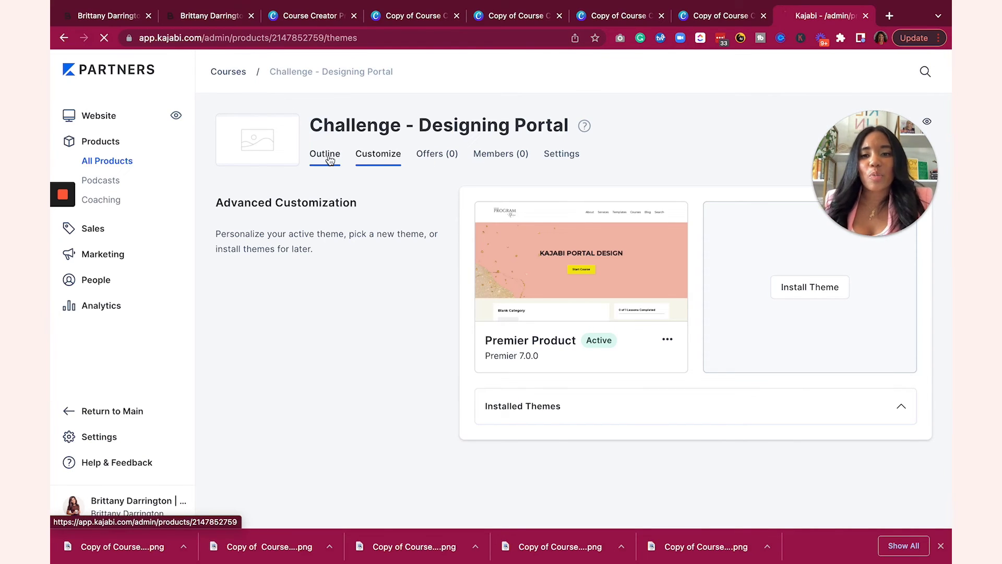
pyautogui.scroll(-2, 738, 421)
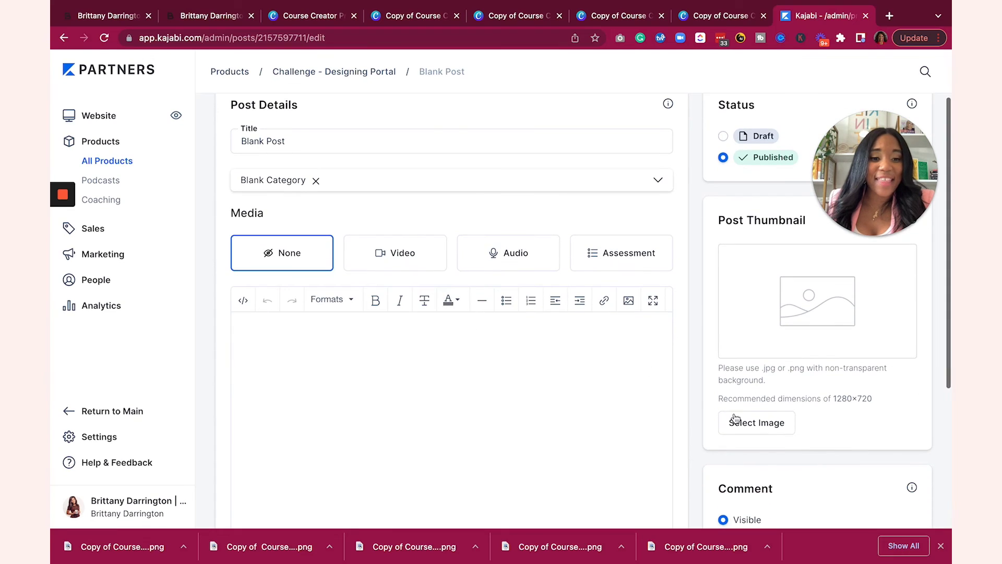
# - Upload the "Test Thumbnail for Kajabi" image from the computer as the post thumbnail, keeping its full frame
pyautogui.click(761, 426)
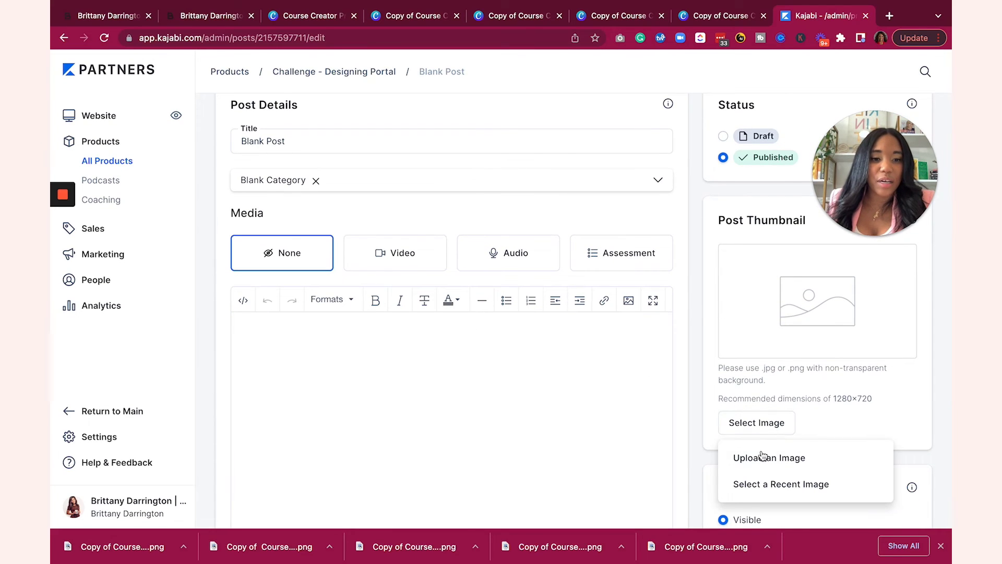
pyautogui.click(763, 457)
pyautogui.click(519, 267)
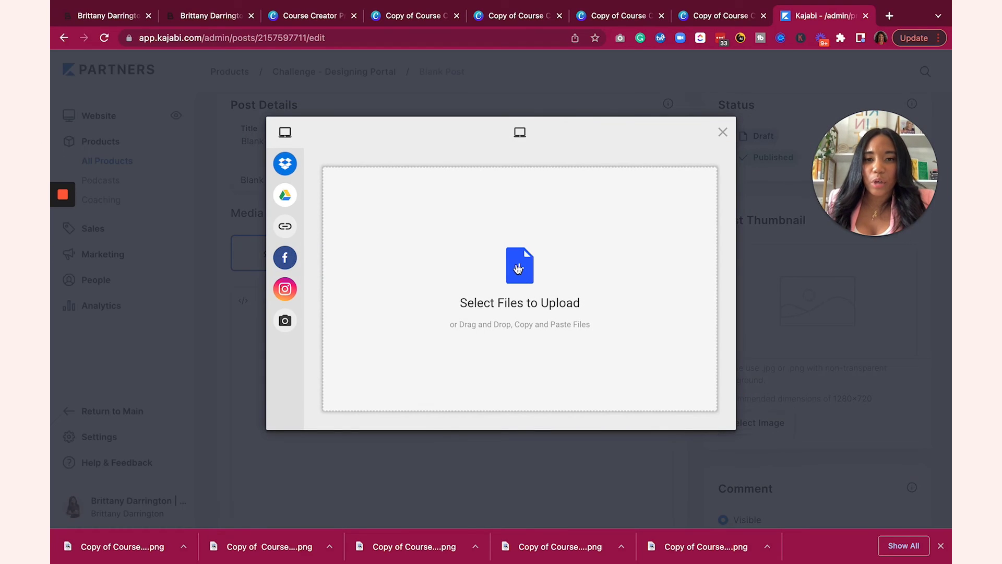
pyautogui.click(296, 241)
pyautogui.click(384, 230)
pyautogui.click(716, 403)
pyautogui.click(701, 416)
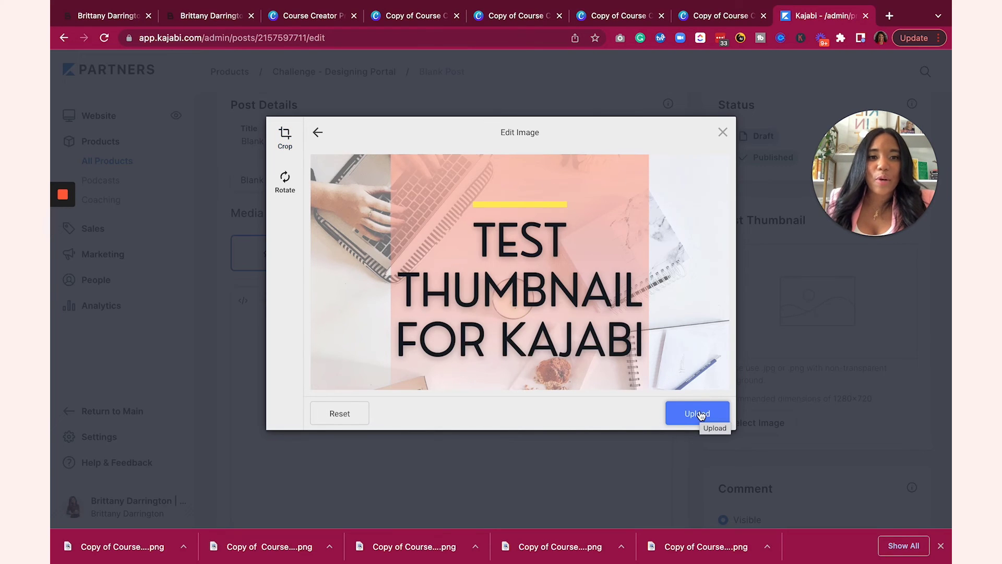
pyautogui.click(701, 415)
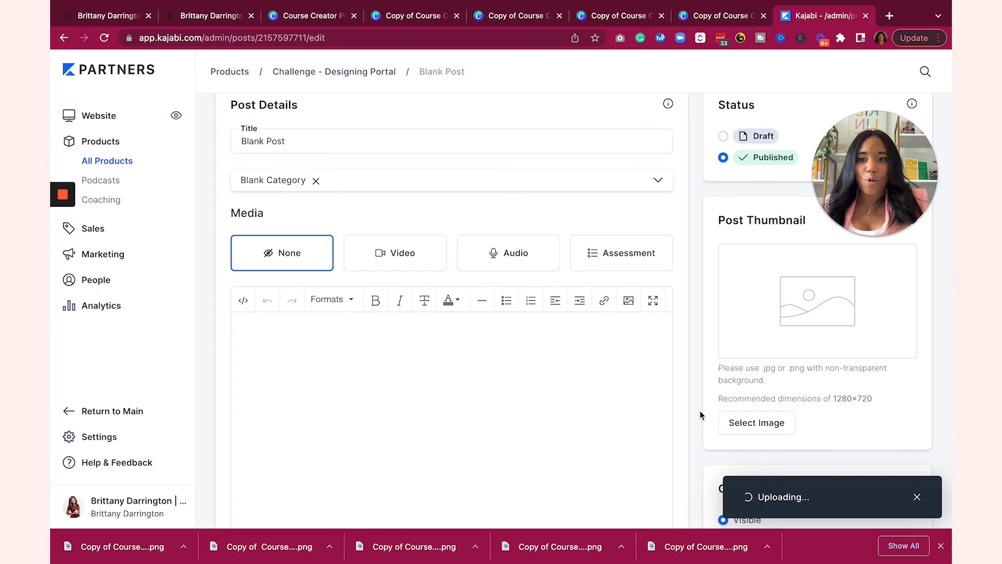
# - Save Blank Post with its new thumbnail
pyautogui.scroll(2, 688, 214)
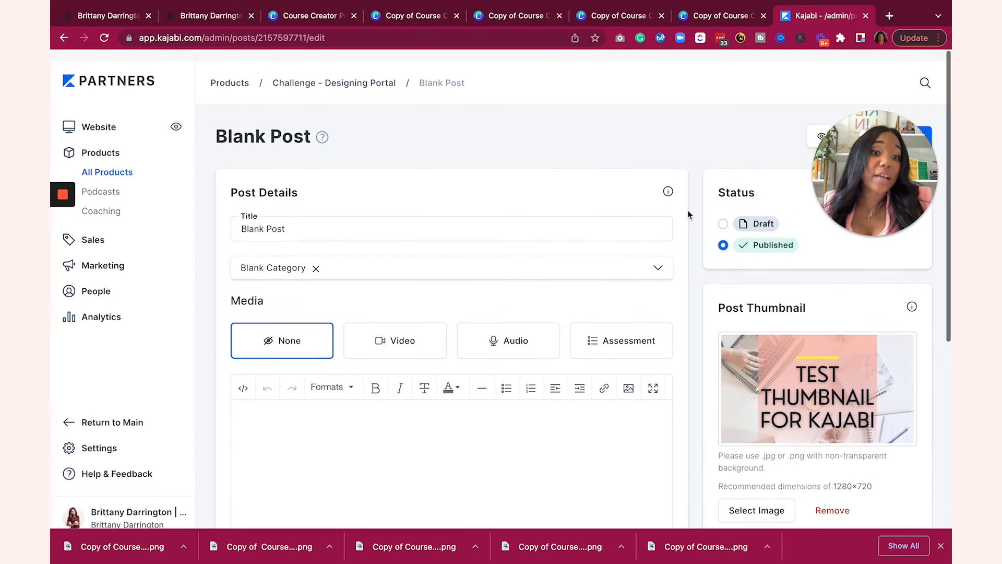
pyautogui.click(928, 125)
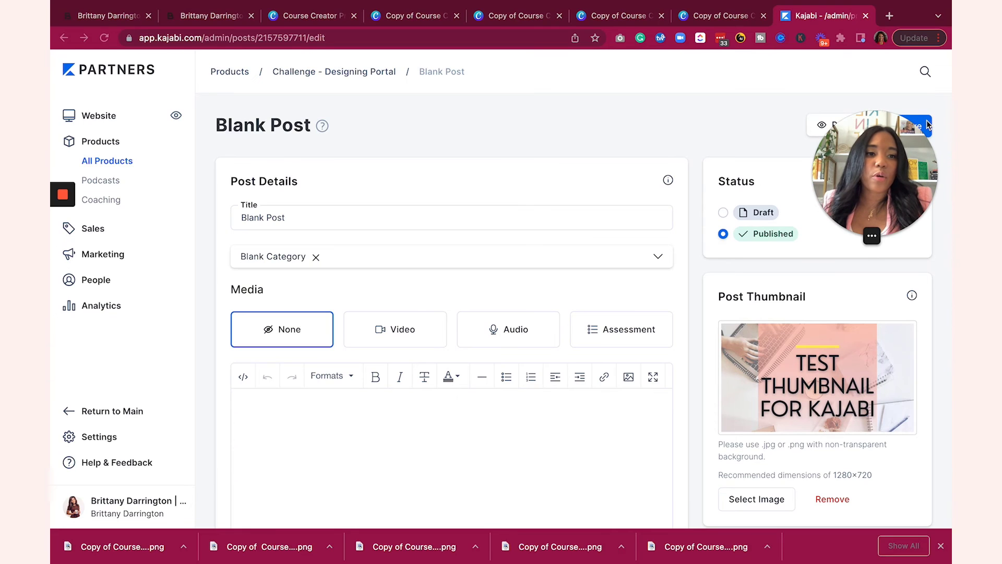
pyautogui.scroll(-1, 924, 125)
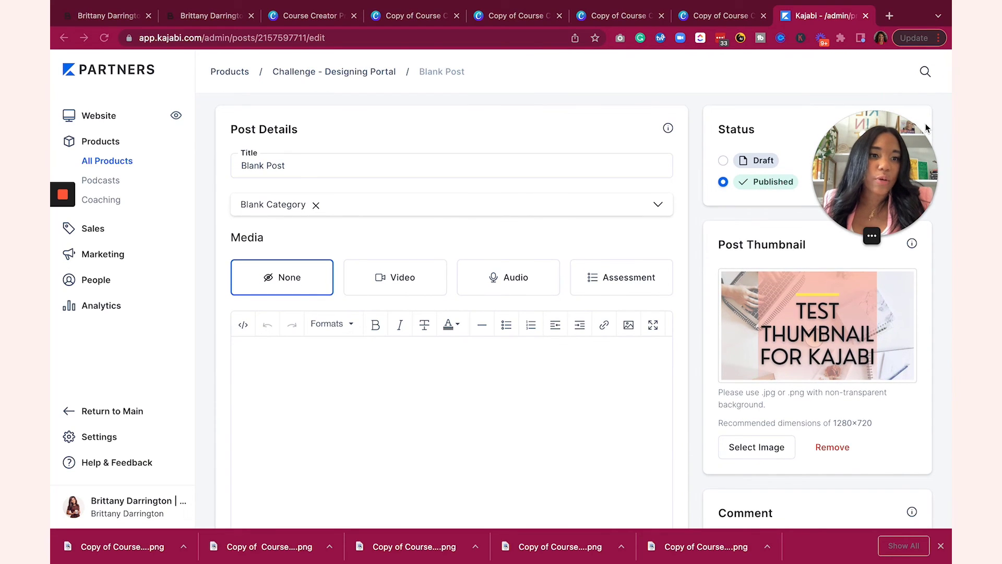
pyautogui.scroll(2, 781, 125)
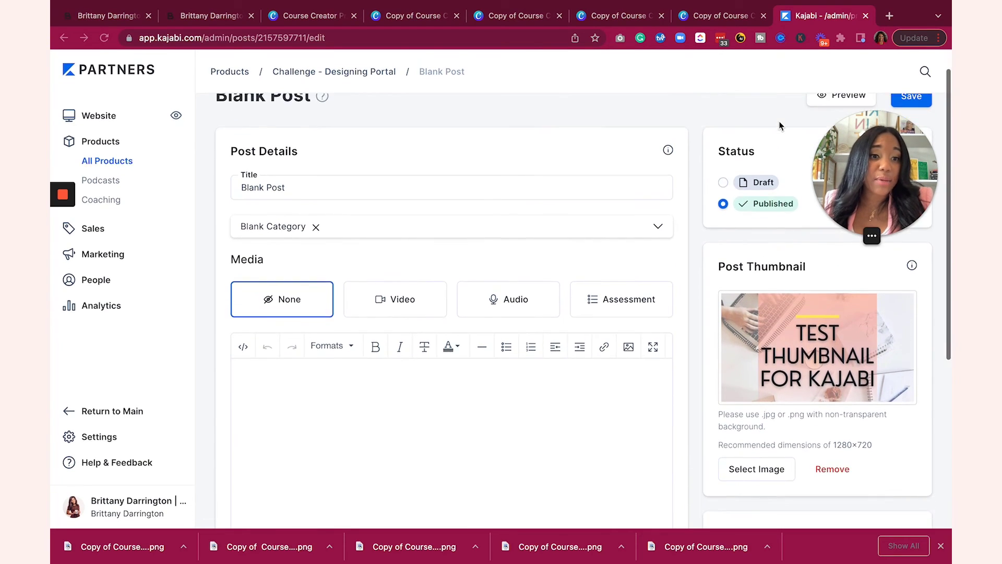
pyautogui.click(918, 102)
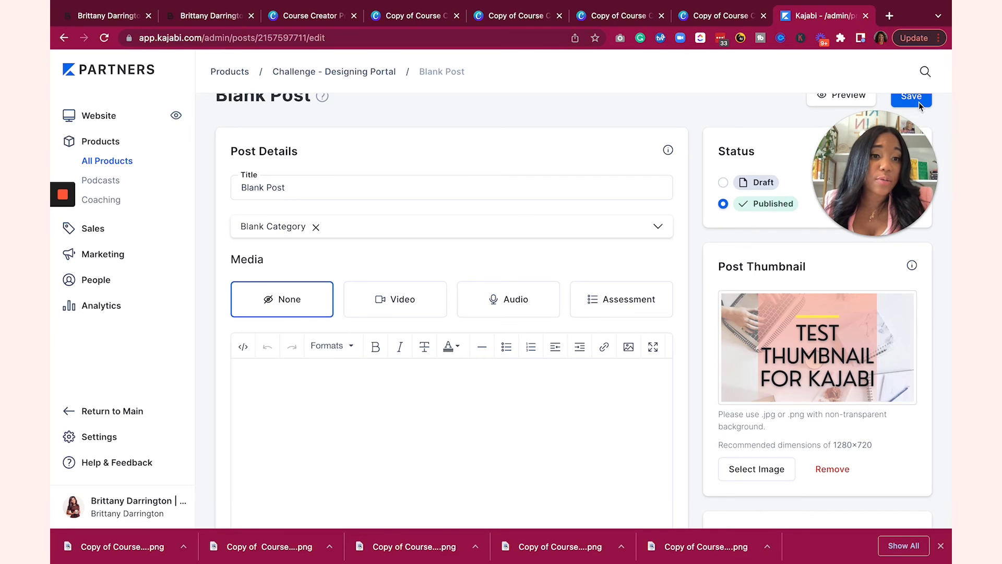
# - Return to the course outline, assign the recent "Test Thumbnail for Kajabi" image to Blank Category, and save the category
pyautogui.click(65, 37)
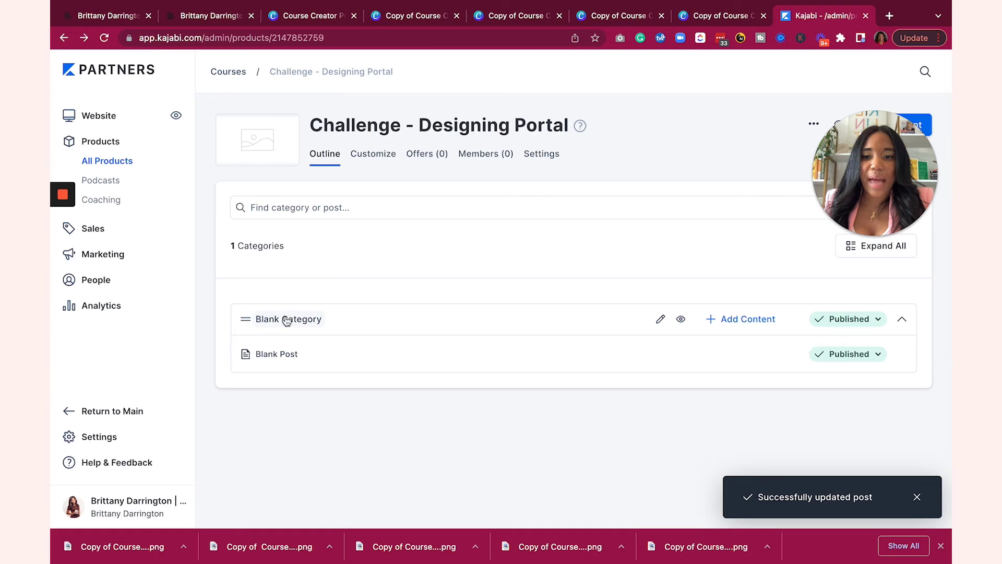
pyautogui.click(661, 318)
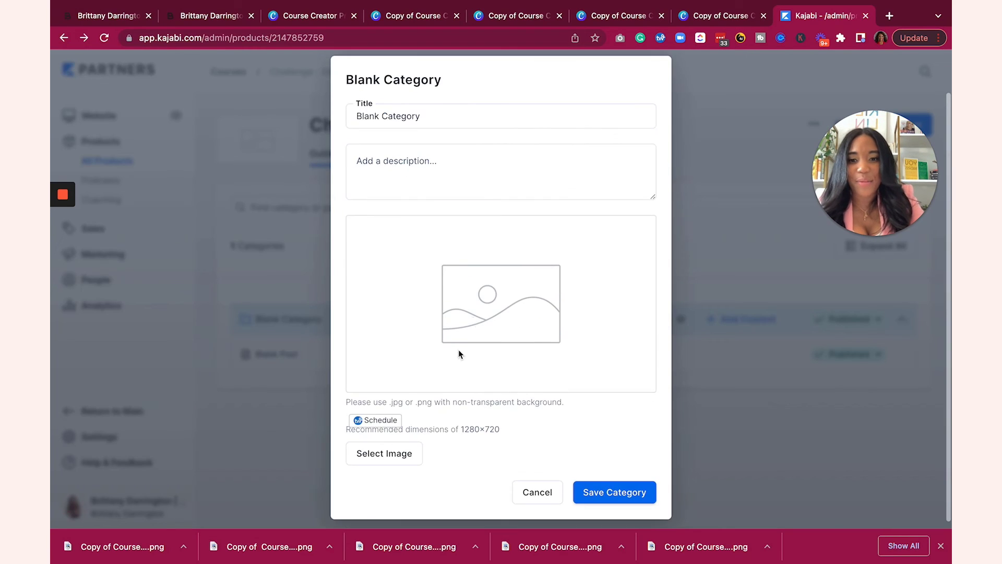
pyautogui.click(396, 461)
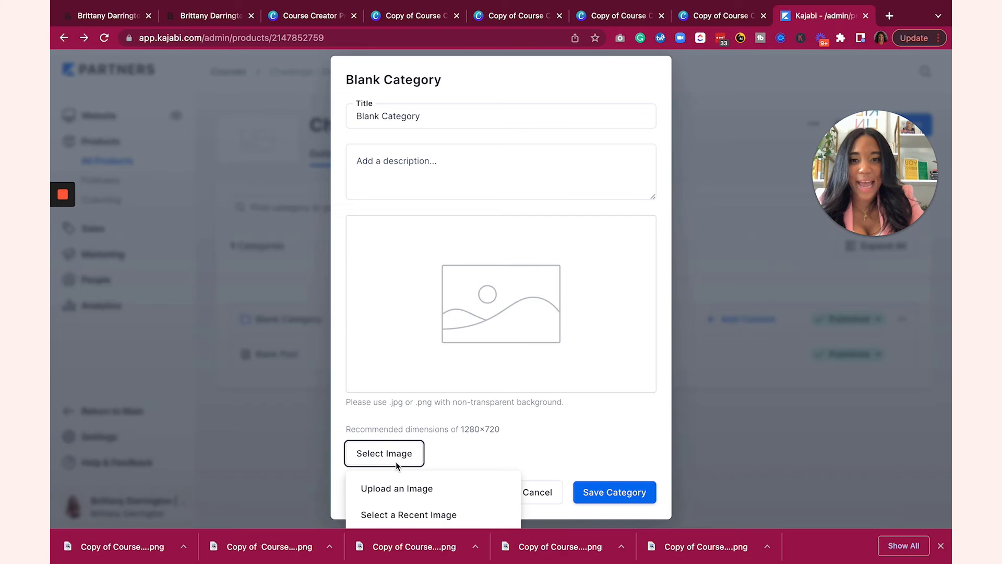
pyautogui.click(414, 514)
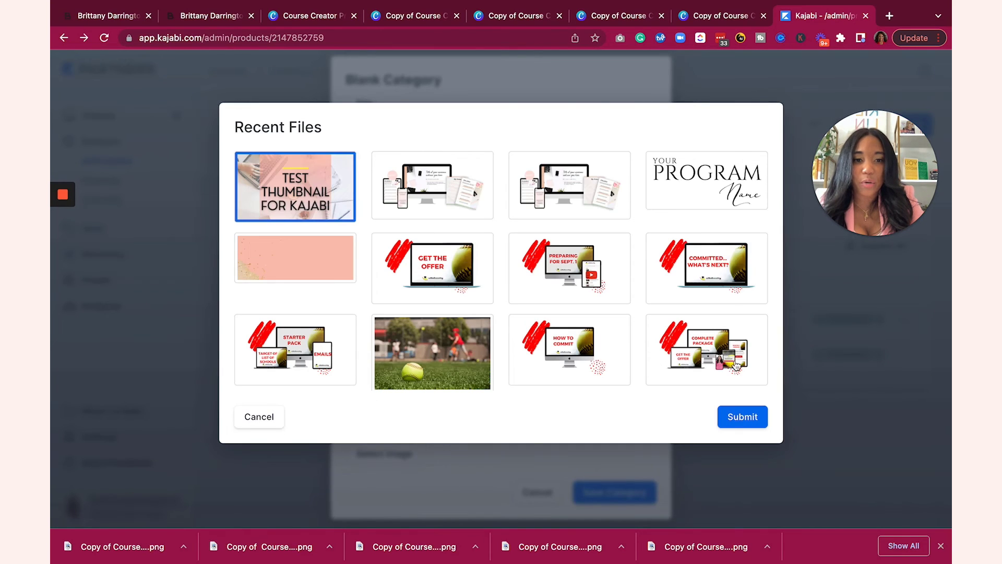
pyautogui.click(736, 419)
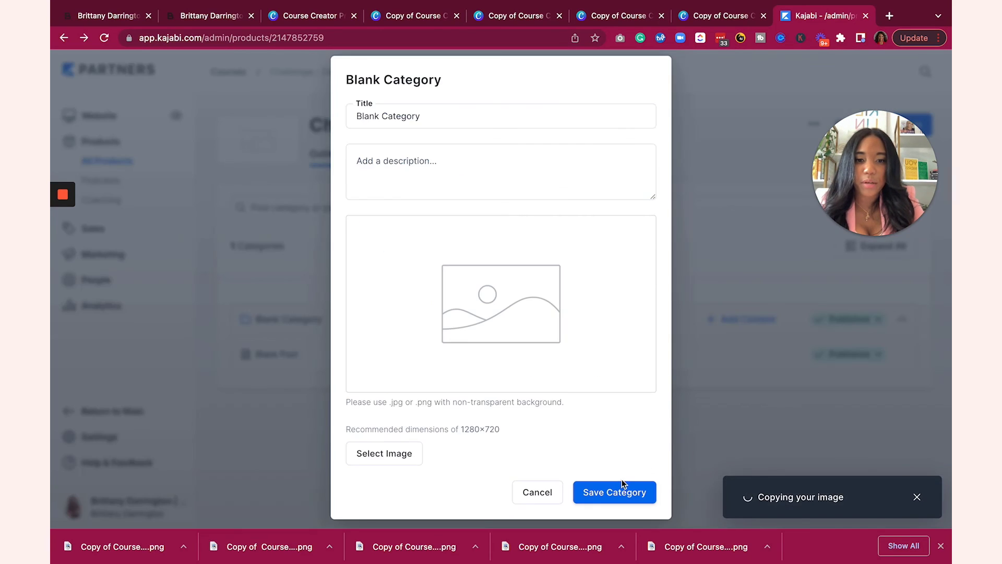
pyautogui.click(597, 500)
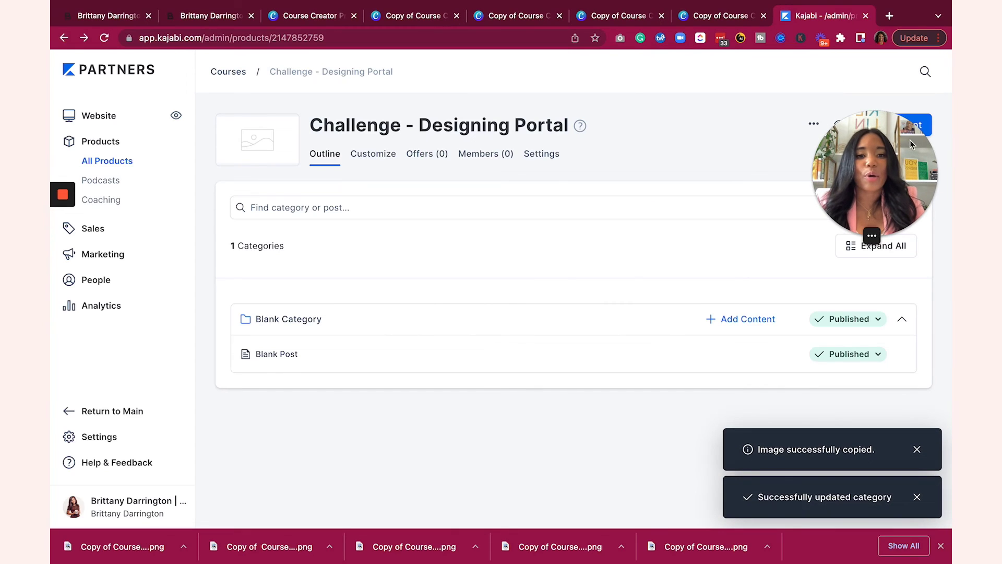
# - Preview the active Premier Product theme and check the post thumbnail, sidebar, and footer on the portal page
pyautogui.click(376, 159)
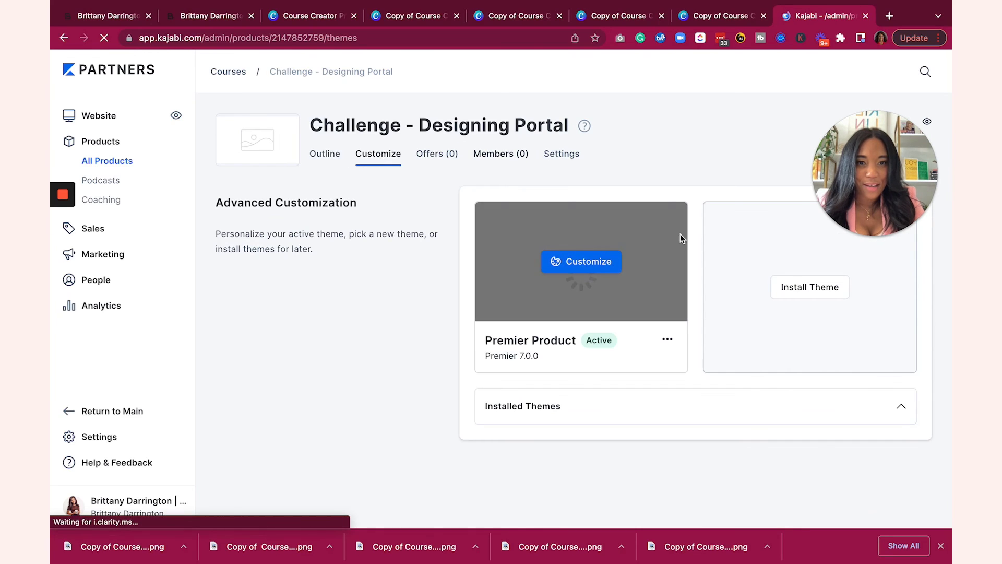
pyautogui.click(668, 340)
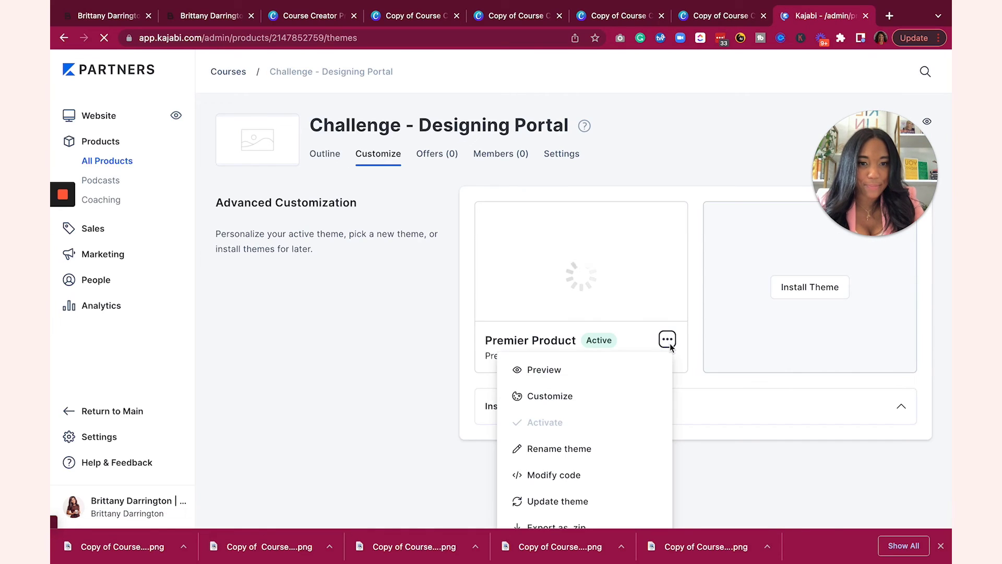
pyautogui.click(621, 369)
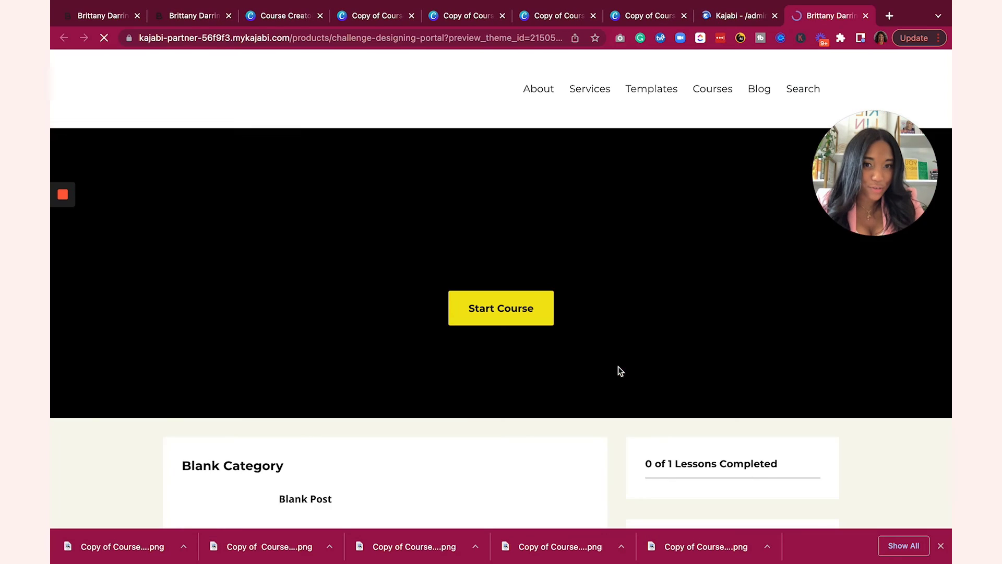
pyautogui.scroll(-3, 321, 417)
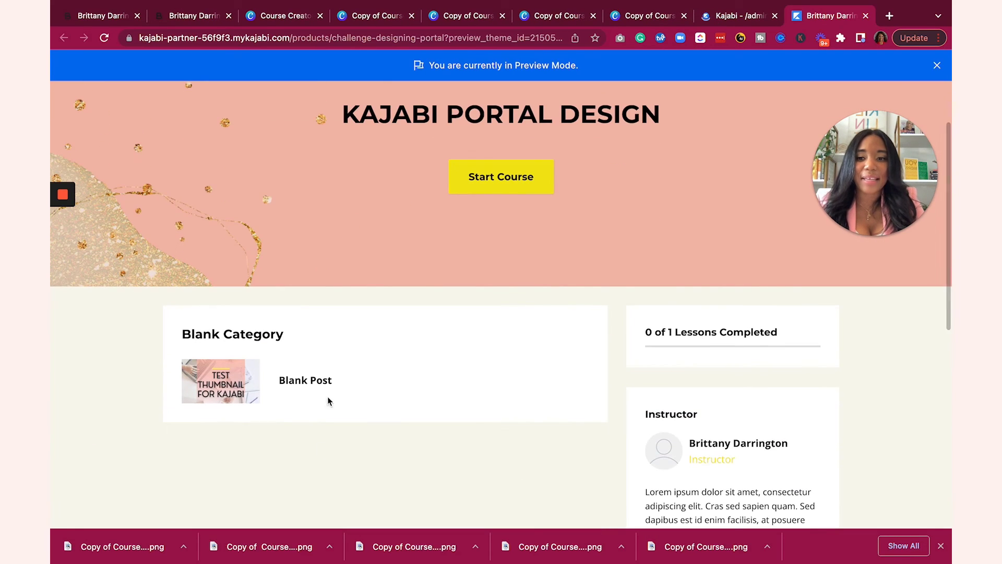
pyautogui.scroll(-5, 255, 350)
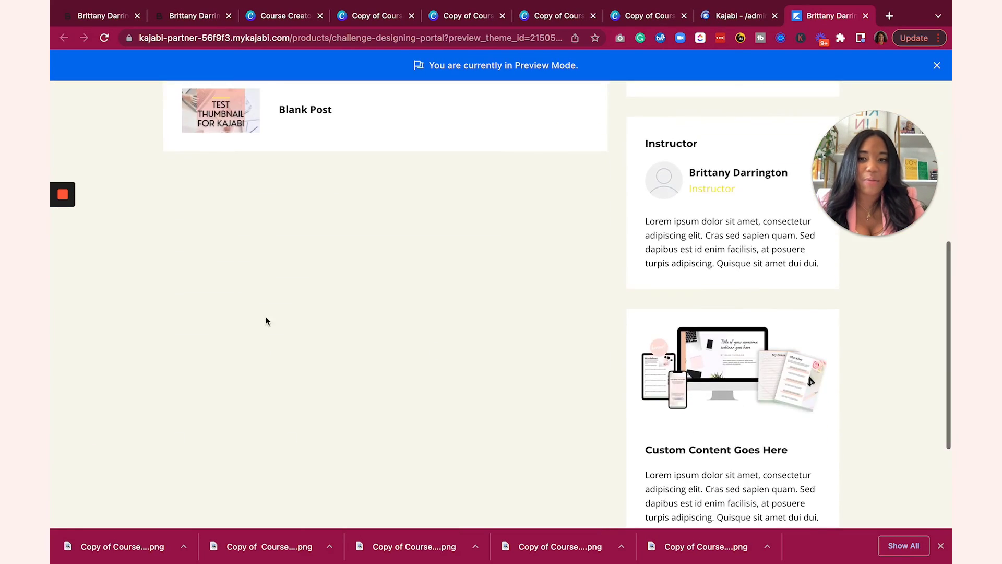
pyautogui.scroll(-3, 198, 421)
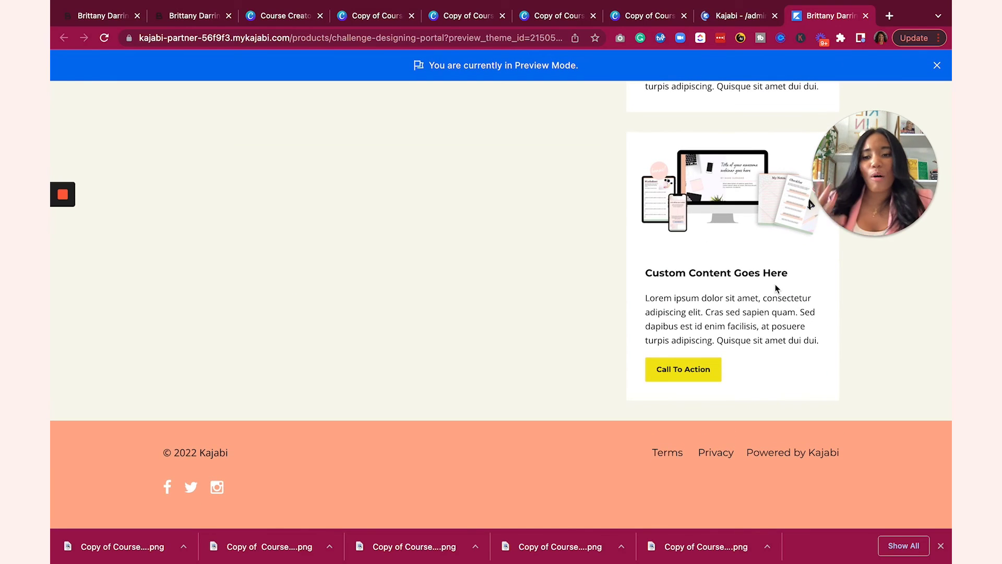
pyautogui.scroll(15, 671, 321)
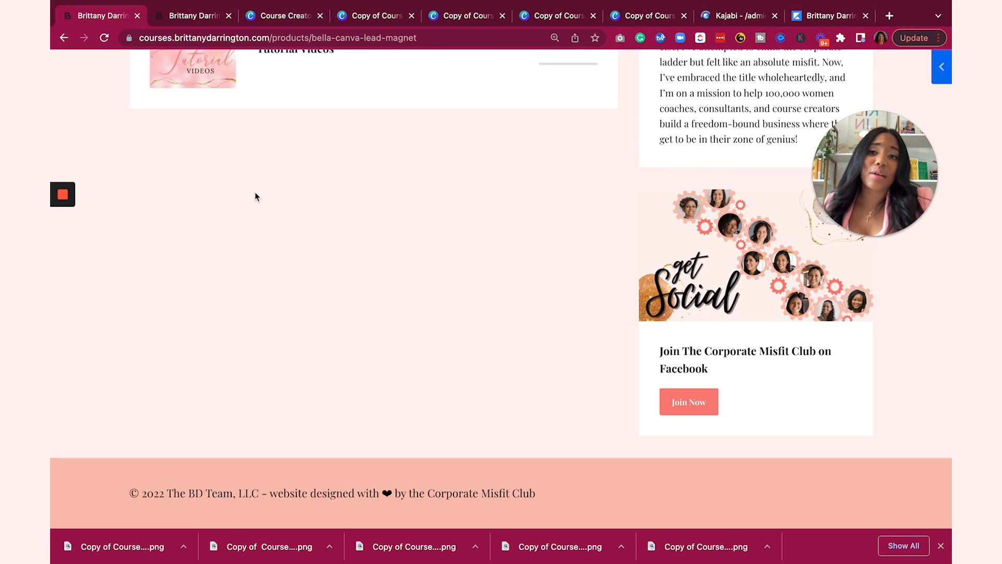
# - Compare the Bella Canva reference portal with the Kajabi portal preview, from hero banner to footer
pyautogui.moveTo(63, 196)
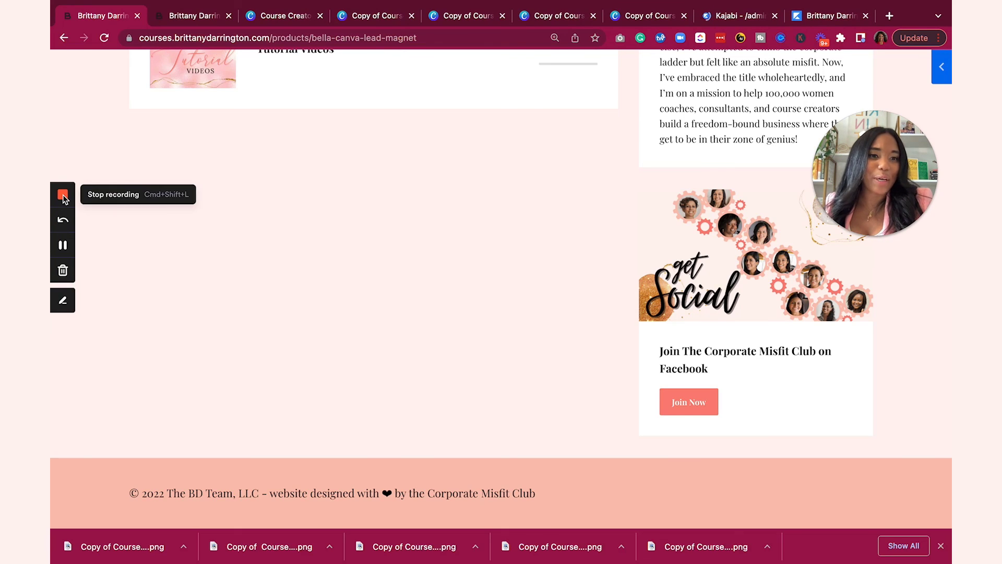
pyautogui.scroll(9, 298, 189)
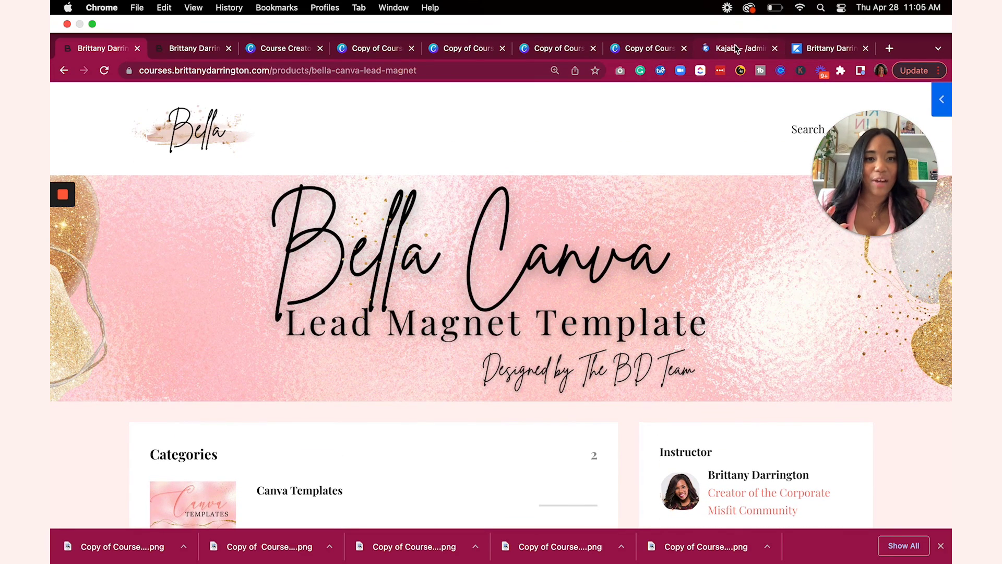
pyautogui.click(736, 48)
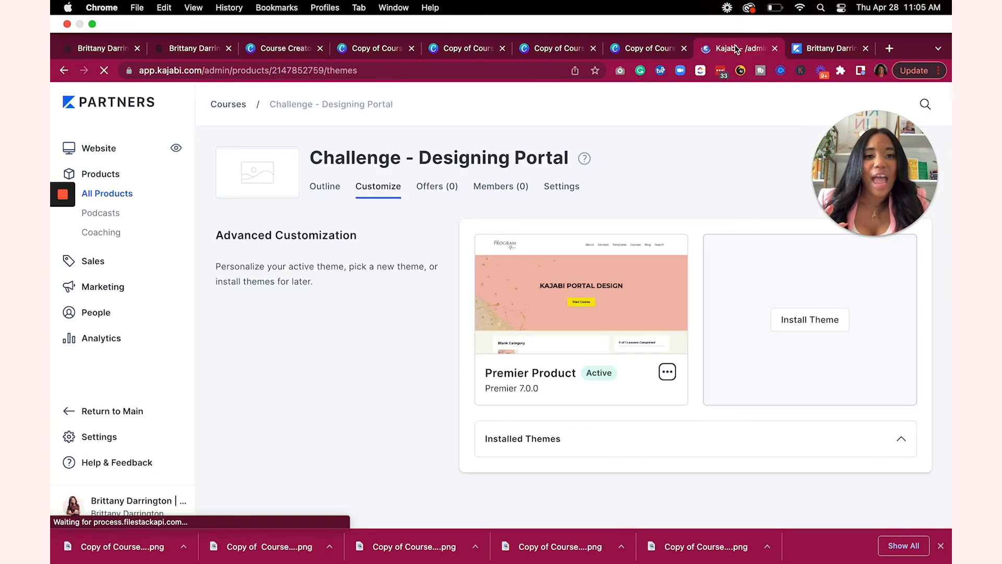
pyautogui.click(822, 48)
pyautogui.scroll(-15, 573, 453)
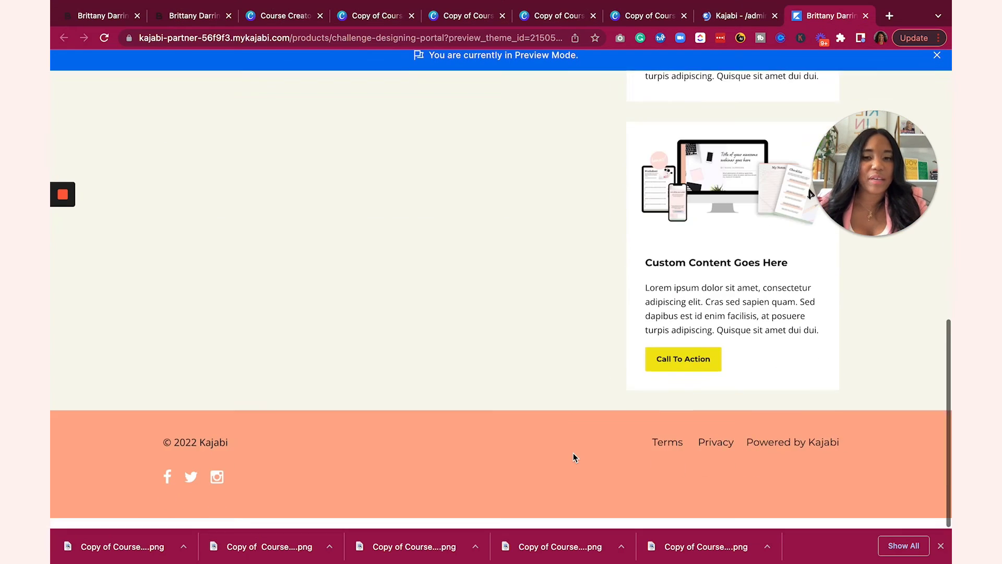
pyautogui.scroll(15, 573, 453)
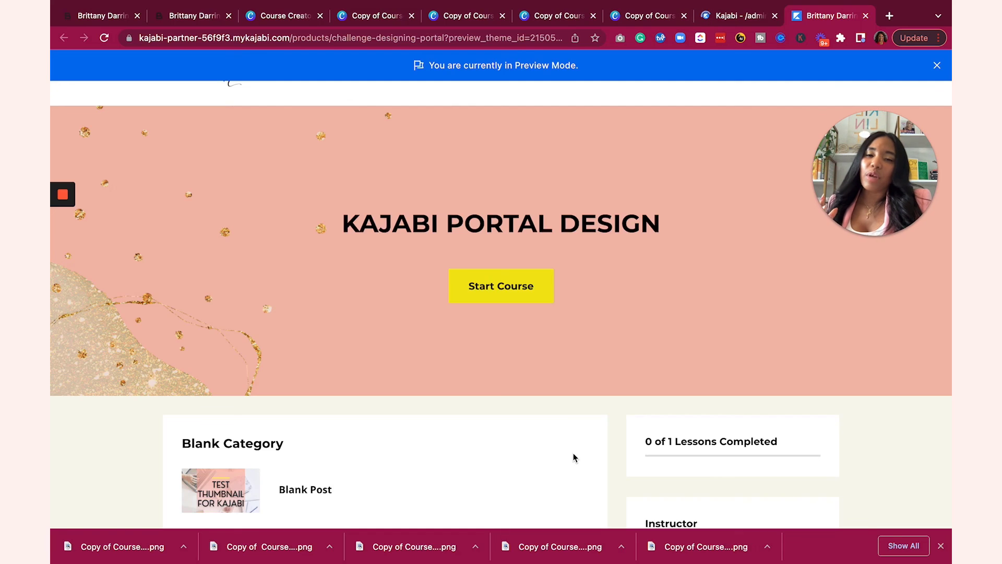